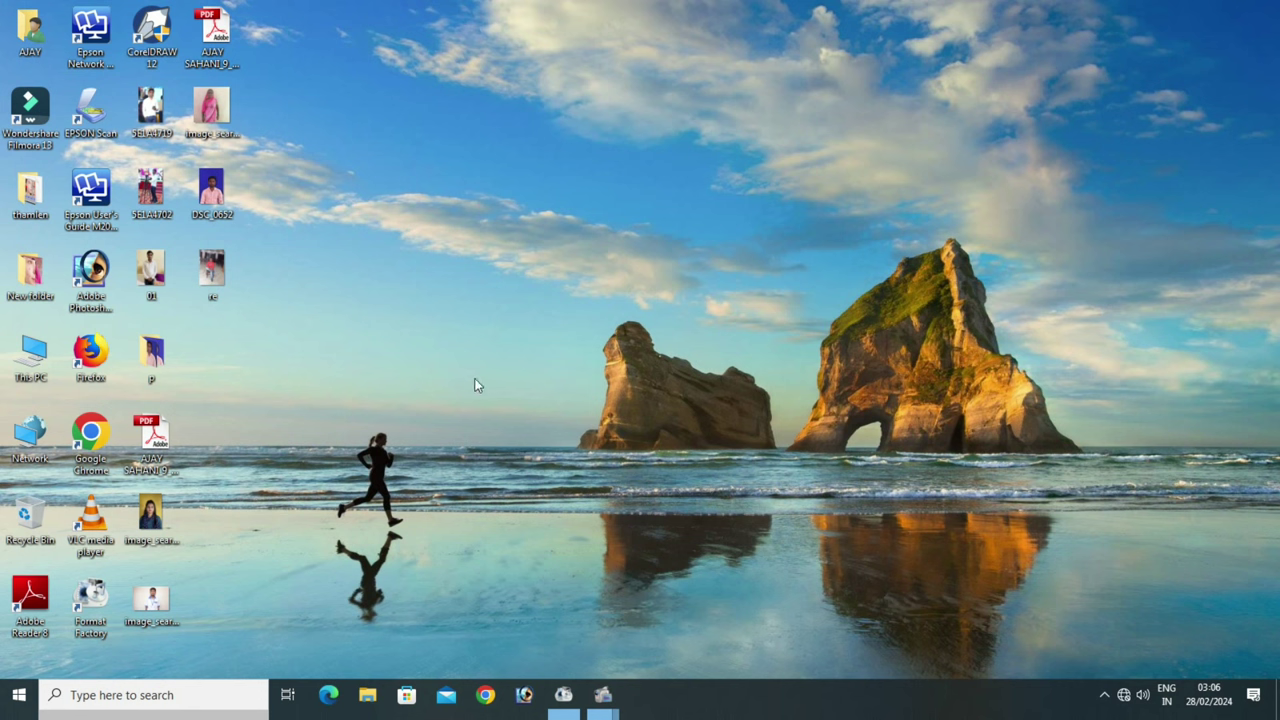
Step: Launch Adobe Photoshop 7.0 from its desktop icon
{"action": "double_click", "coordinate": [91, 278]}
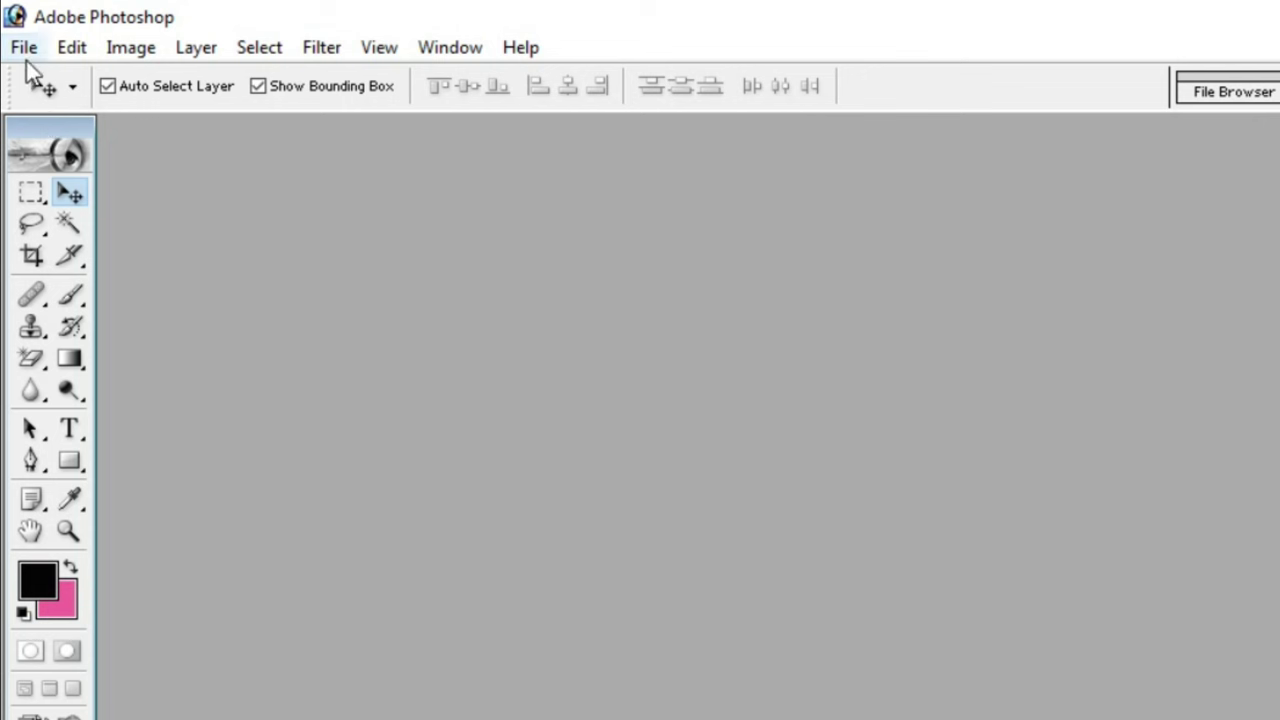
Step: Open the blue-background portrait photo DSC_0652.jpg
{"action": "left_click", "coordinate": [24, 48]}
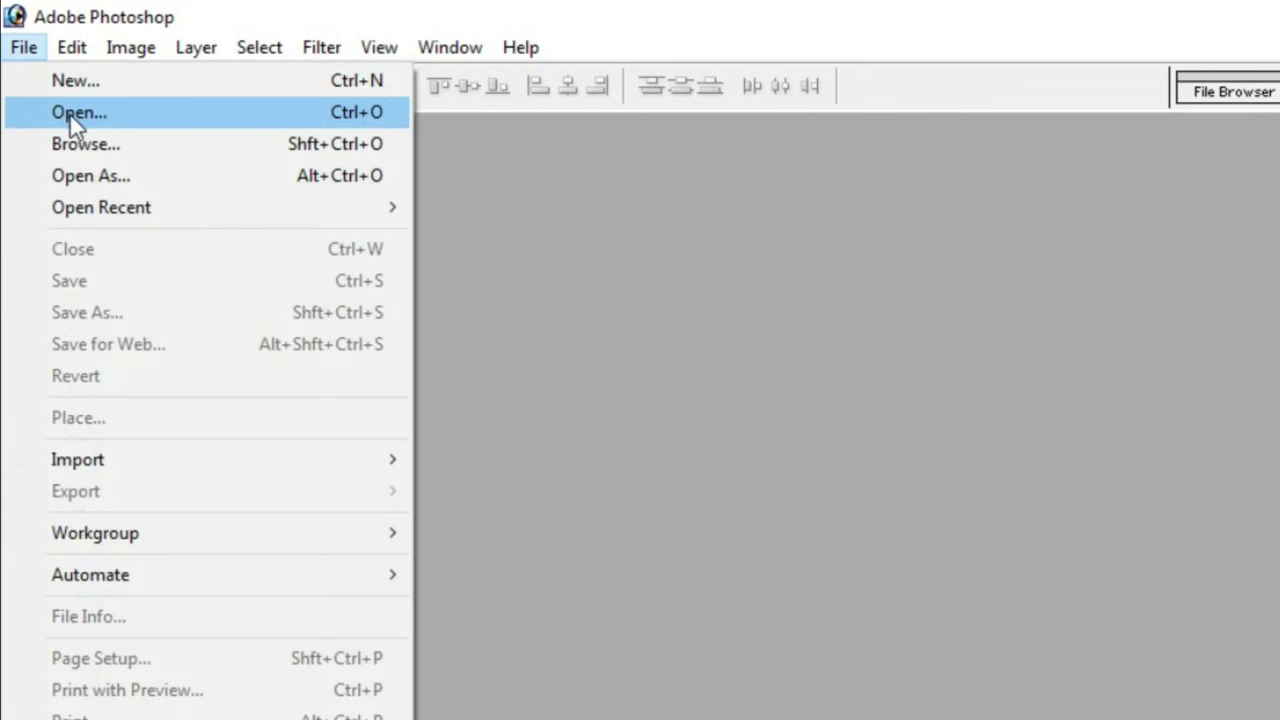
{"action": "left_click", "coordinate": [73, 118]}
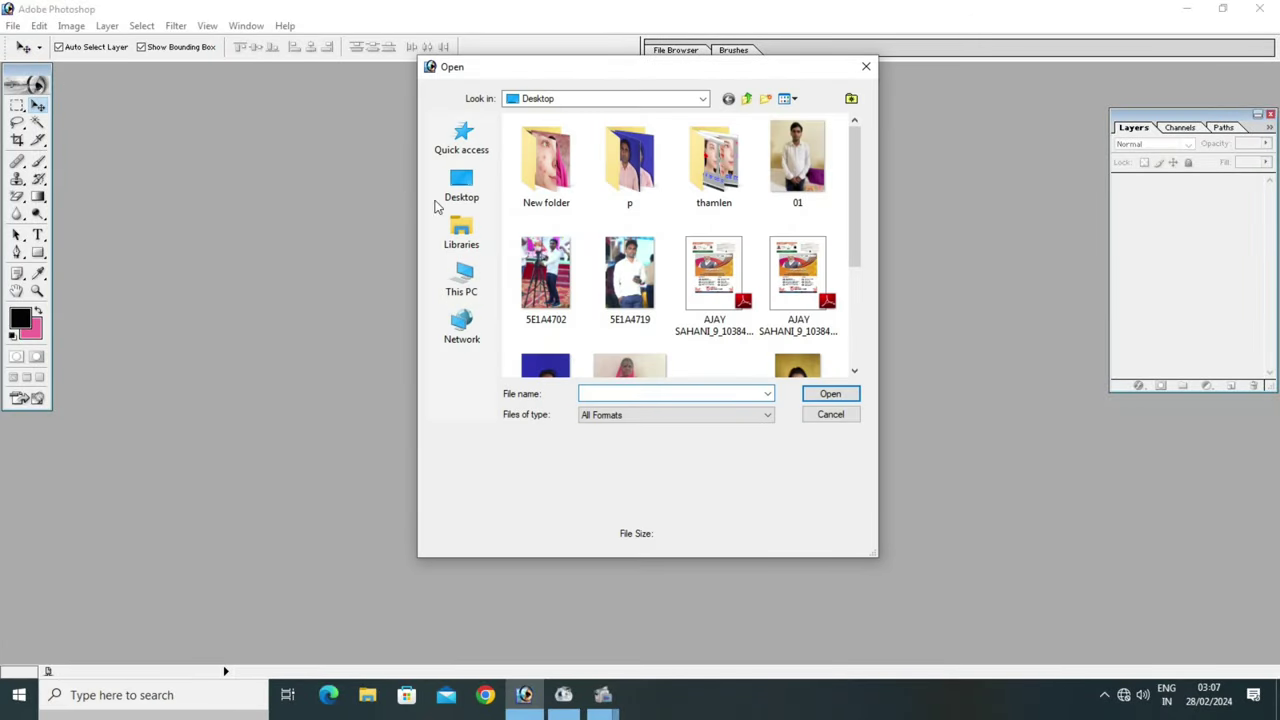
{"action": "mouse_move", "coordinate": [629, 272]}
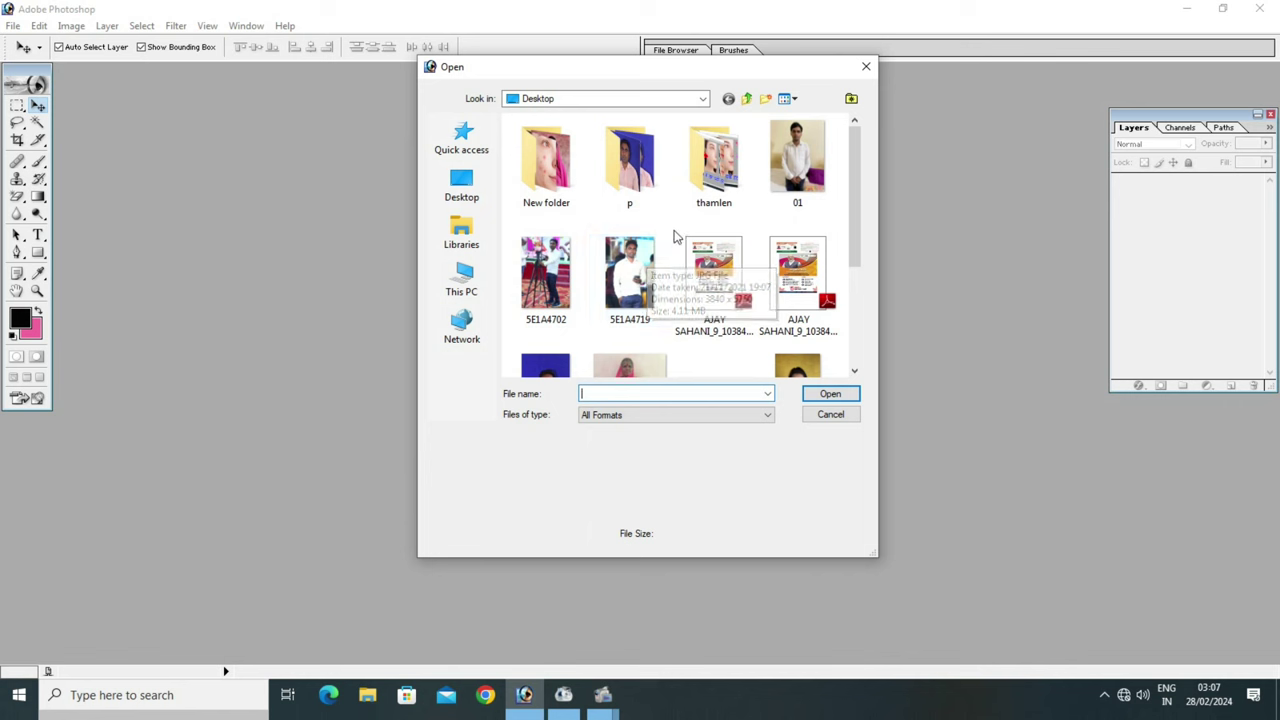
{"action": "scroll", "coordinate": [675, 233], "scroll_direction": "down", "scroll_amount": 3}
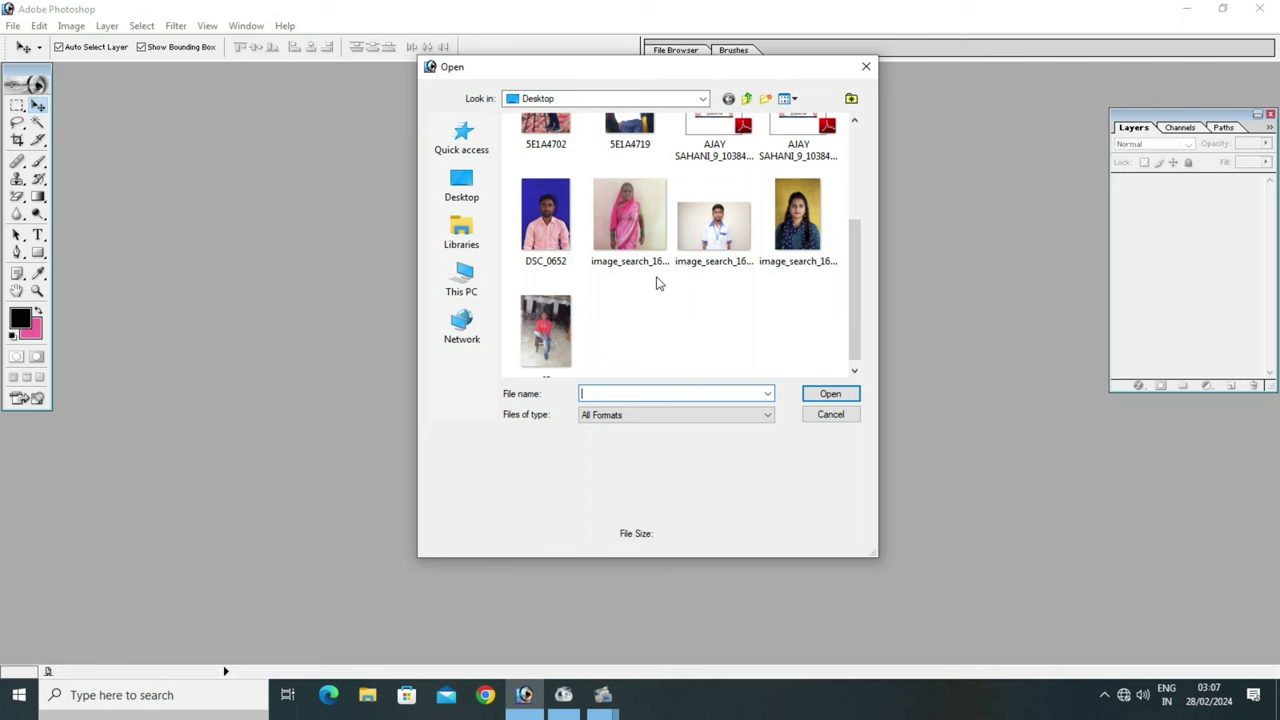
{"action": "left_click", "coordinate": [563, 233]}
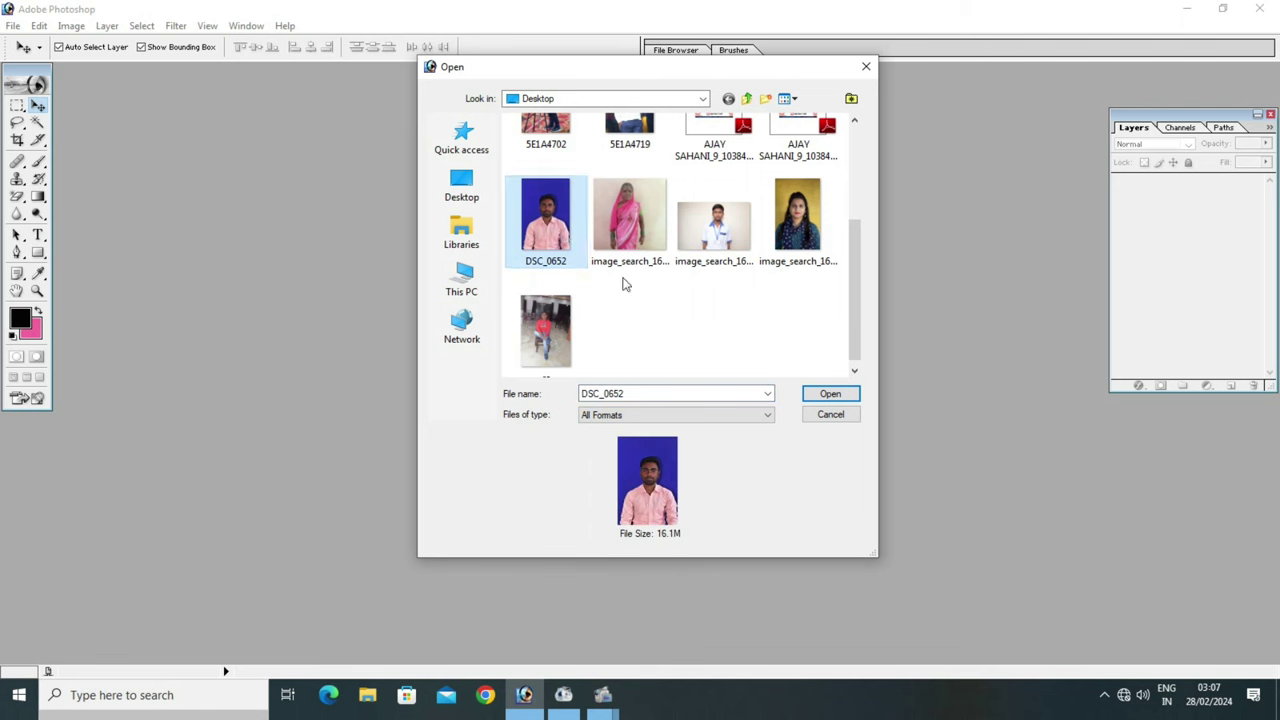
{"action": "left_click", "coordinate": [829, 396]}
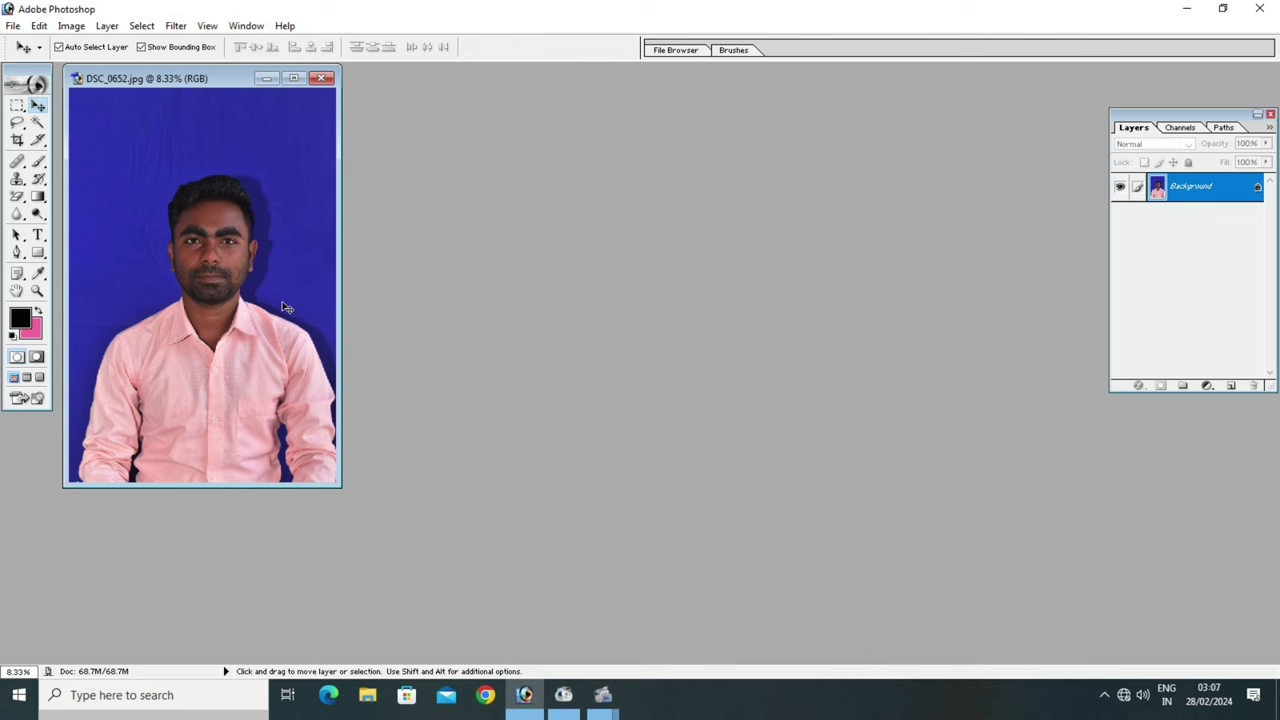
Step: Maximize the DSC_0652.jpg window and fit the whole portrait on screen
{"action": "left_click", "coordinate": [294, 80]}
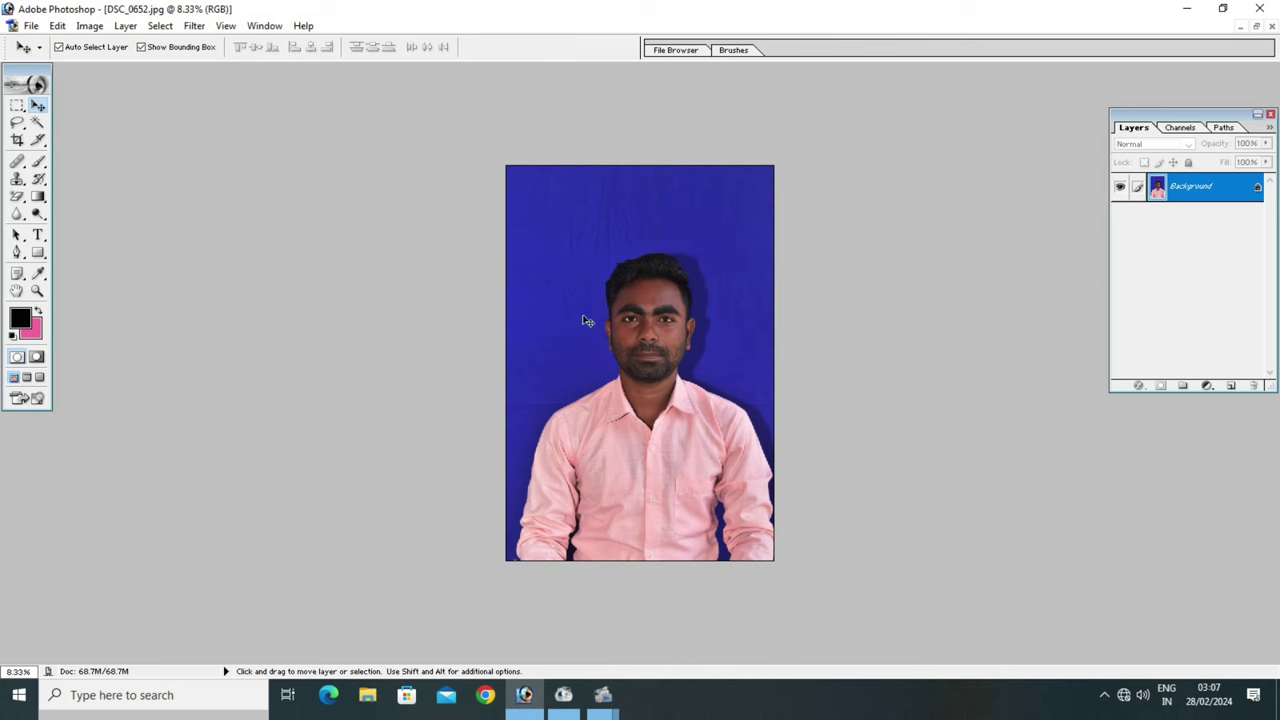
{"action": "key", "text": "ctrl+0"}
{"action": "key", "text": "ctrl+0"}
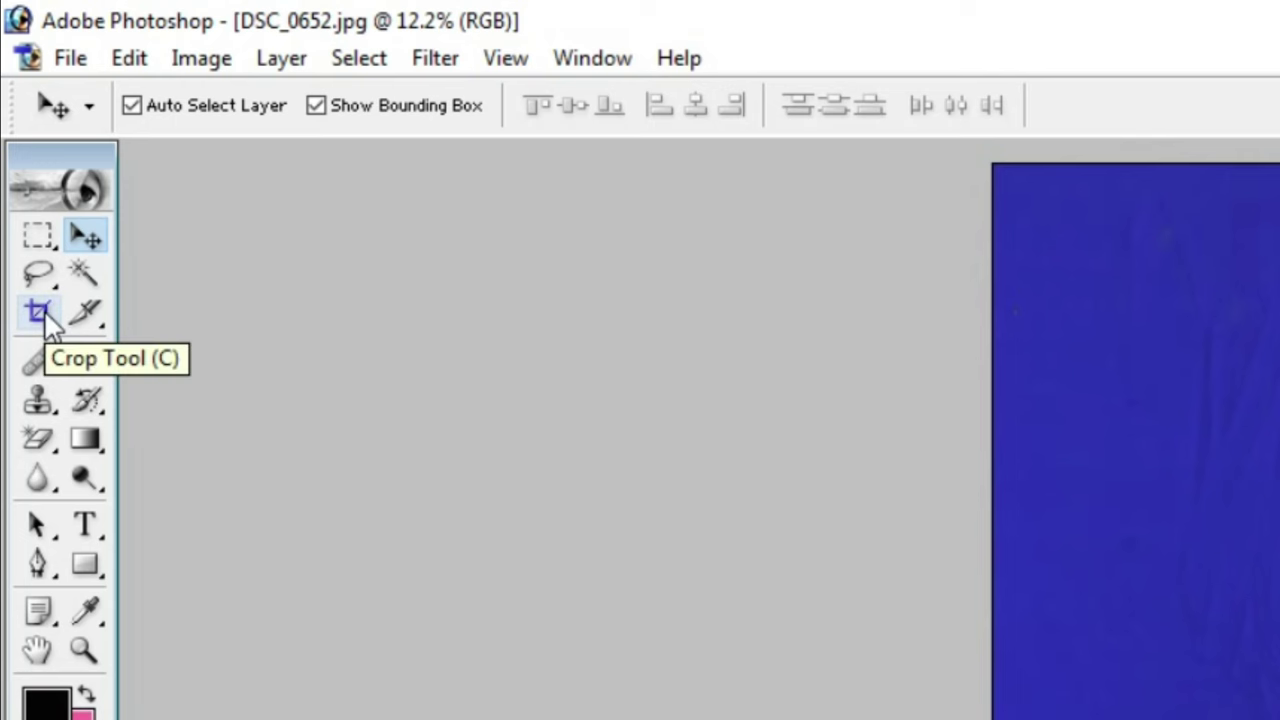
Step: Set the Crop tool to a fixed 1.2 in × 1.5 in size at 300 pixels/inch
{"action": "left_click", "coordinate": [46, 313]}
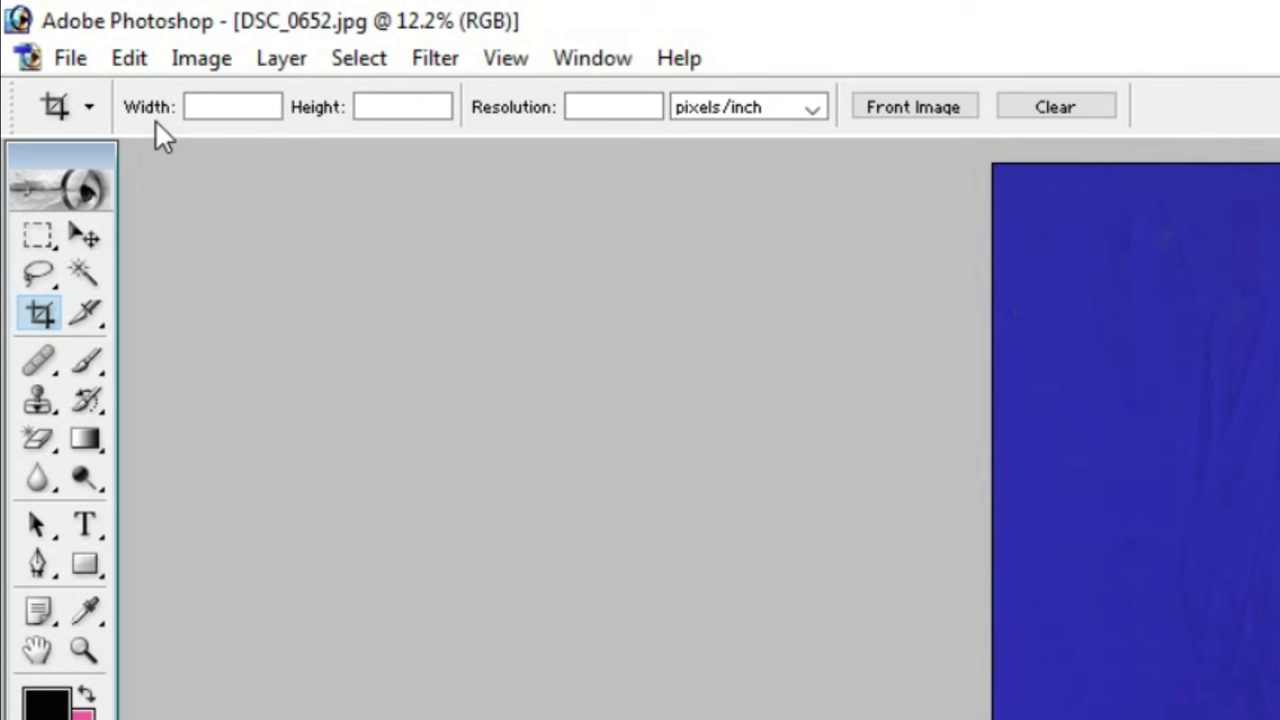
{"action": "left_click", "coordinate": [246, 108]}
{"action": "type", "text": "1"}
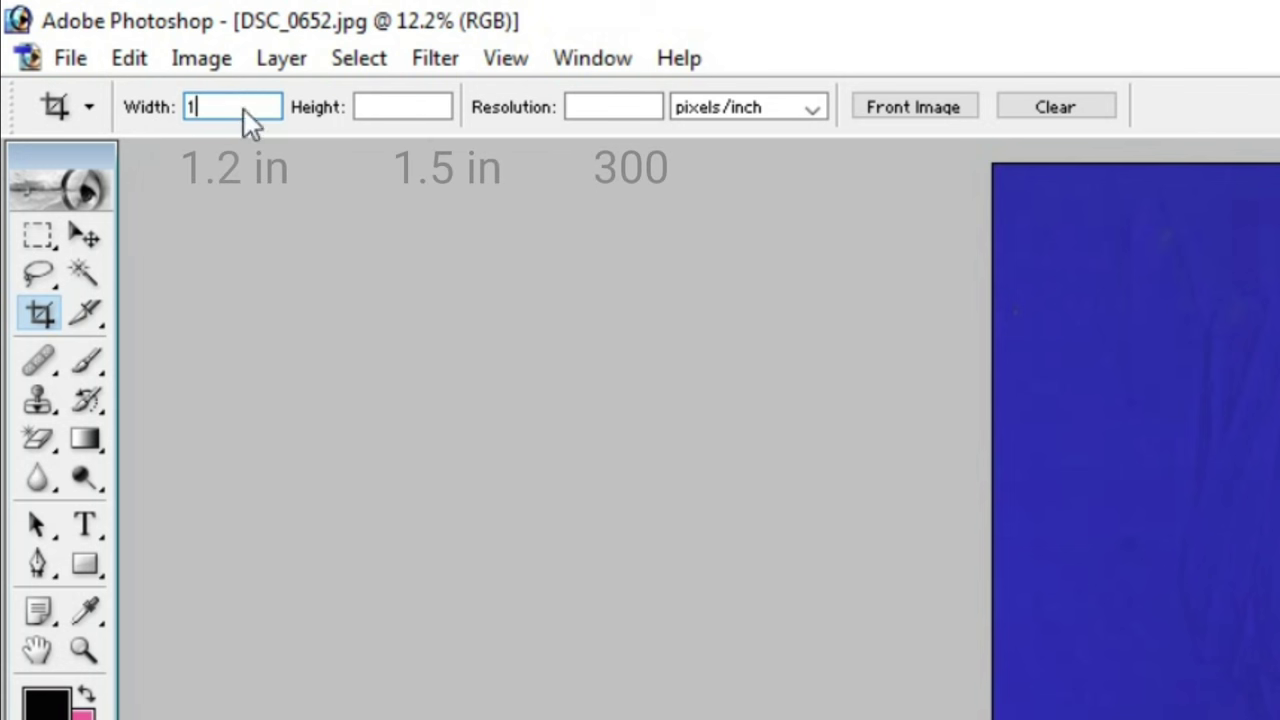
{"action": "type", "text": ".2 in"}
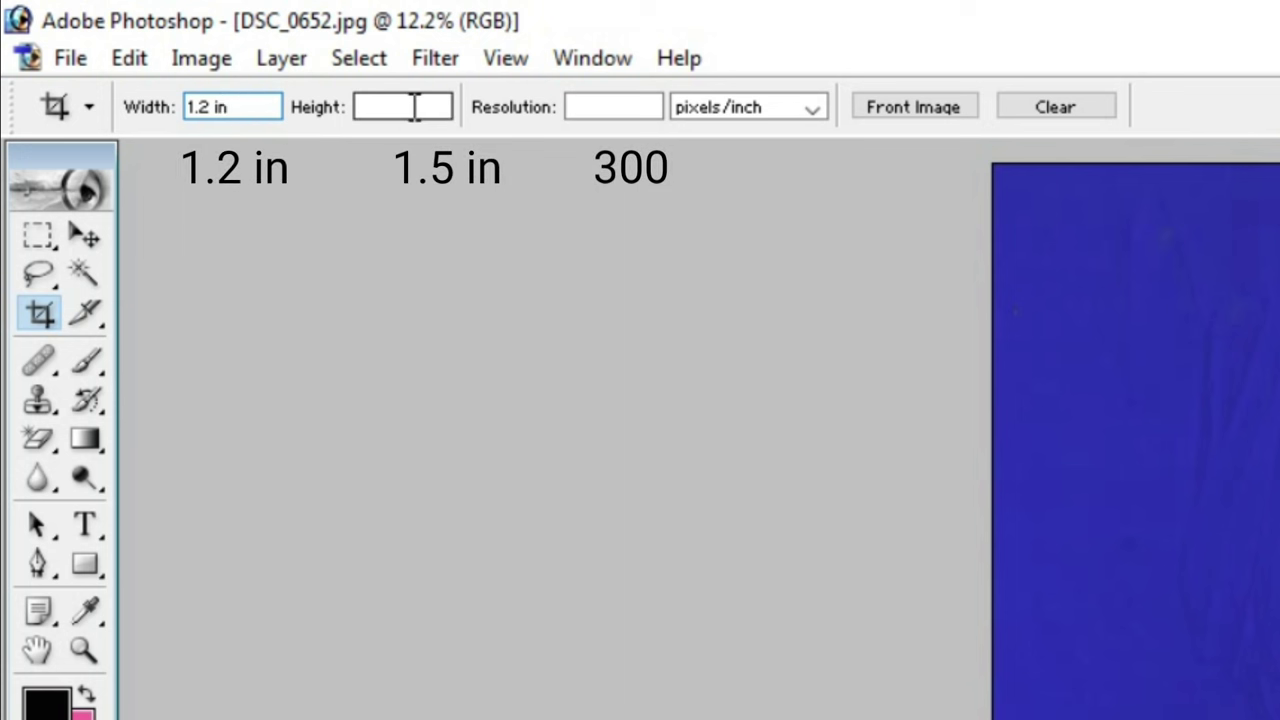
{"action": "left_click", "coordinate": [414, 107]}
{"action": "type", "text": "1"}
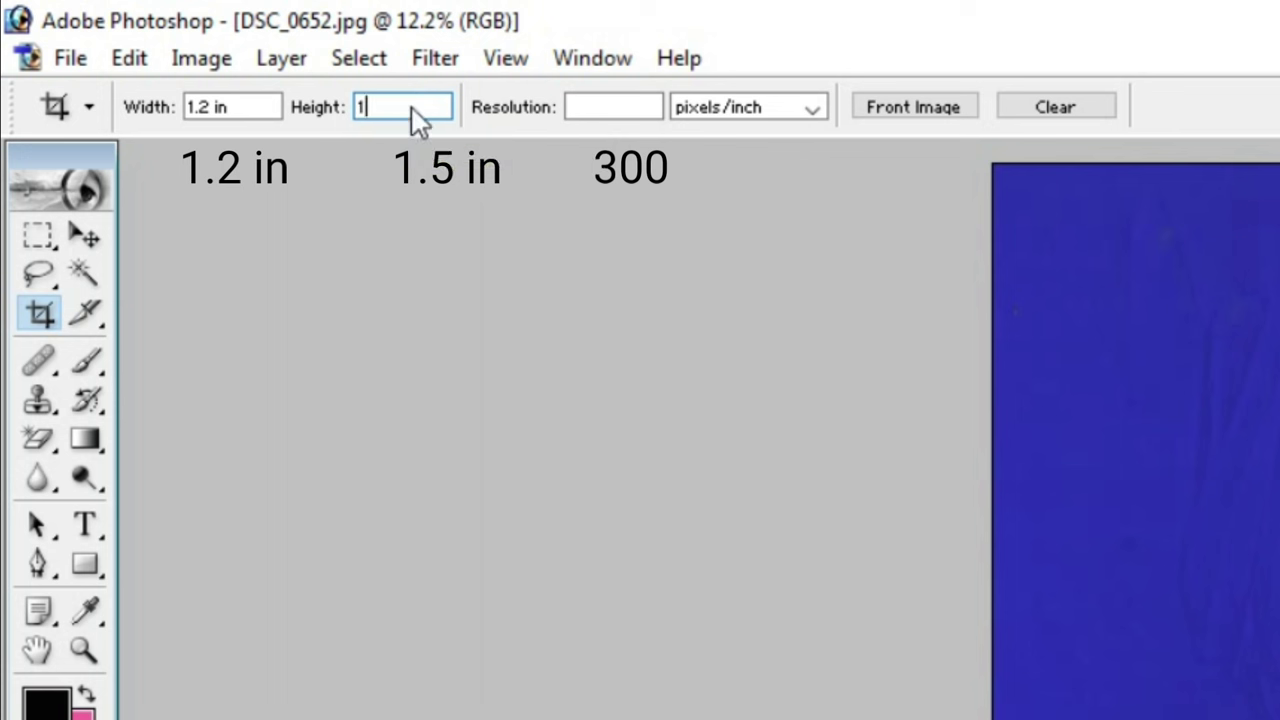
{"action": "type", "text": ".5 in"}
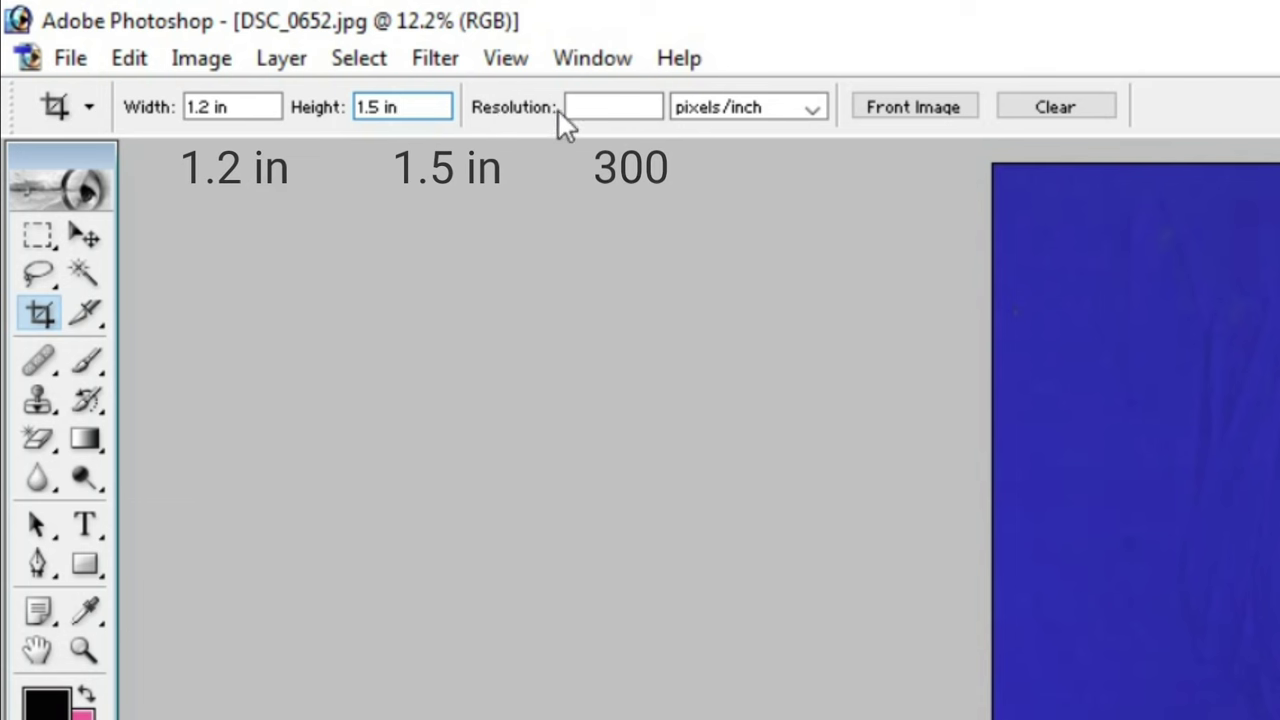
{"action": "left_click", "coordinate": [614, 107]}
{"action": "type", "text": "3"}
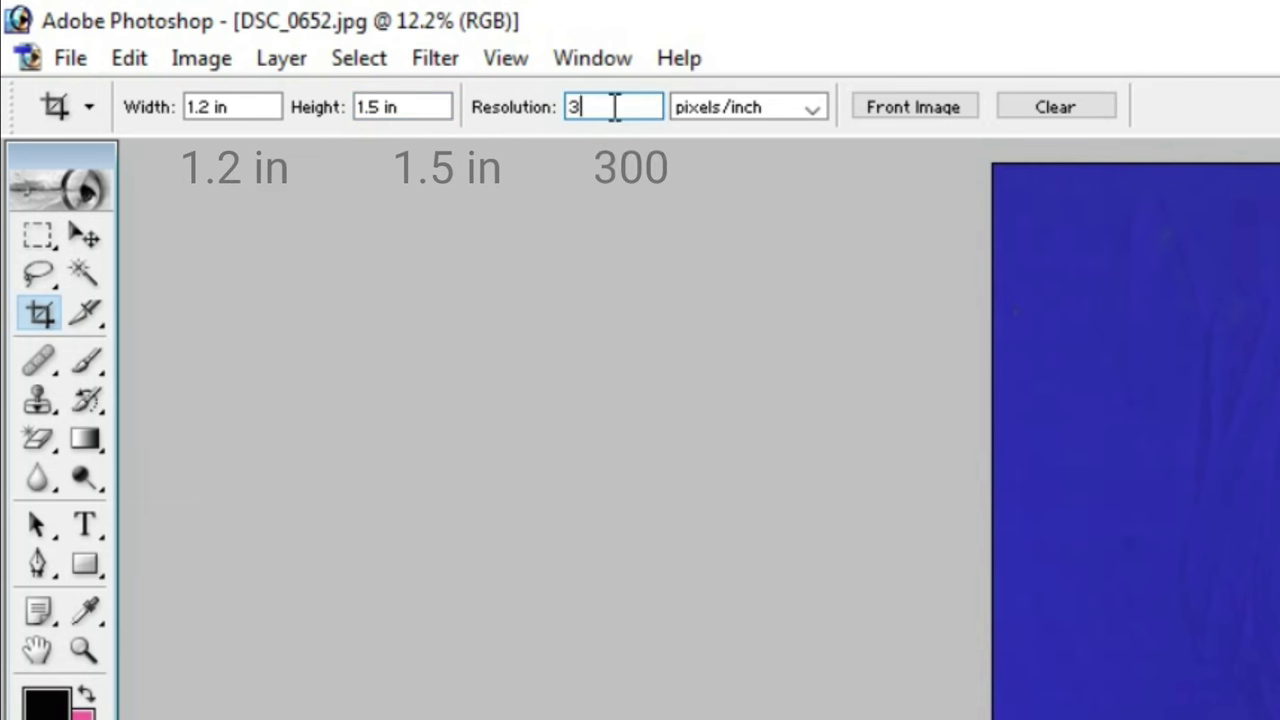
{"action": "type", "text": "00"}
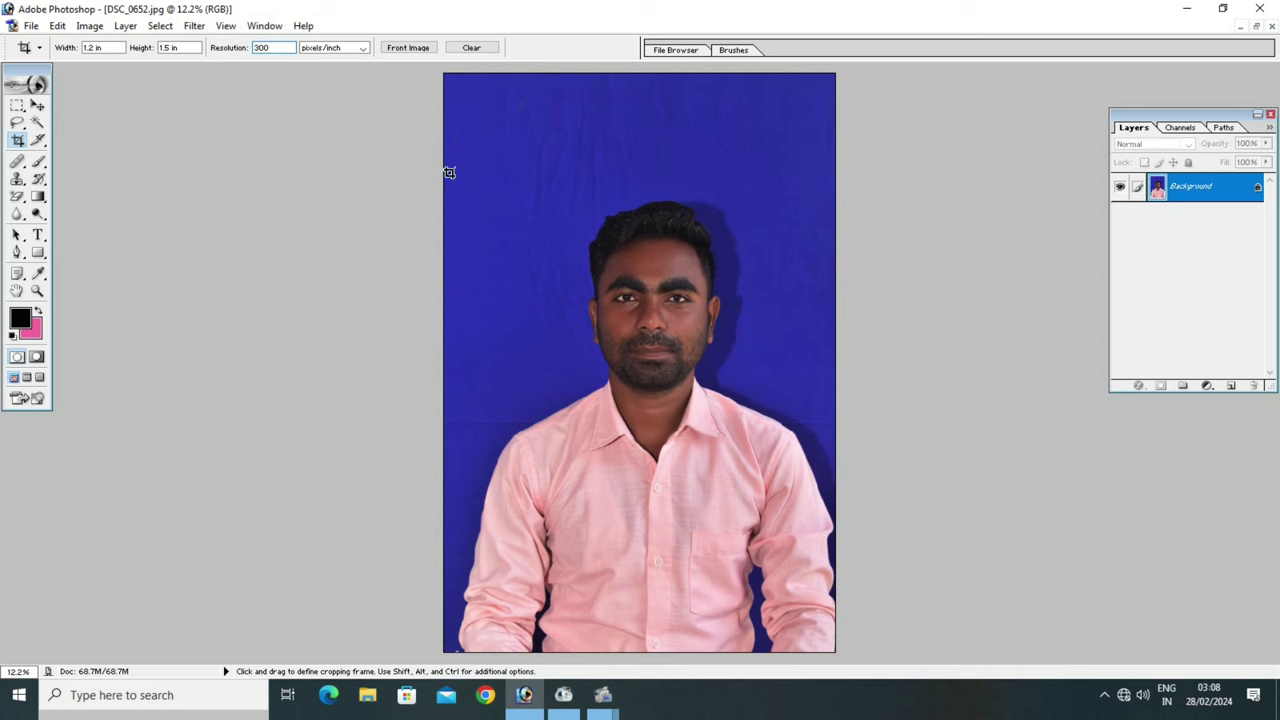
Step: Crop the photo to the head and shoulders, nudging the box slightly right and down
{"action": "mouse_move", "coordinate": [492, 164]}
{"action": "left_mouse_down"}
{"action": "mouse_move", "coordinate": [643, 319]}
{"action": "mouse_move", "coordinate": [784, 541]}
{"action": "left_mouse_up"}
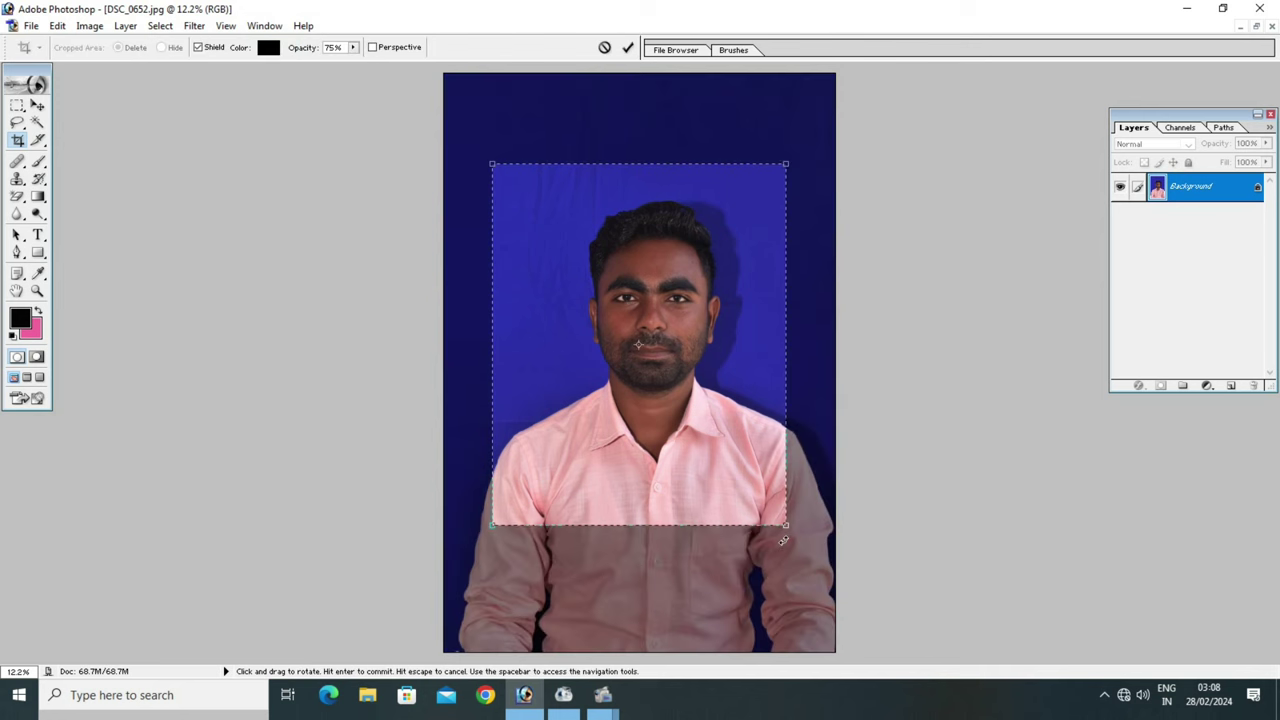
{"action": "key", "text": "shift+Right"}
{"action": "key", "text": "shift+Right"}
{"action": "key", "text": "shift+Right"}
{"action": "key", "text": "shift+Right"}
{"action": "key", "text": "shift+Right"}
{"action": "key", "text": "shift+Right"}
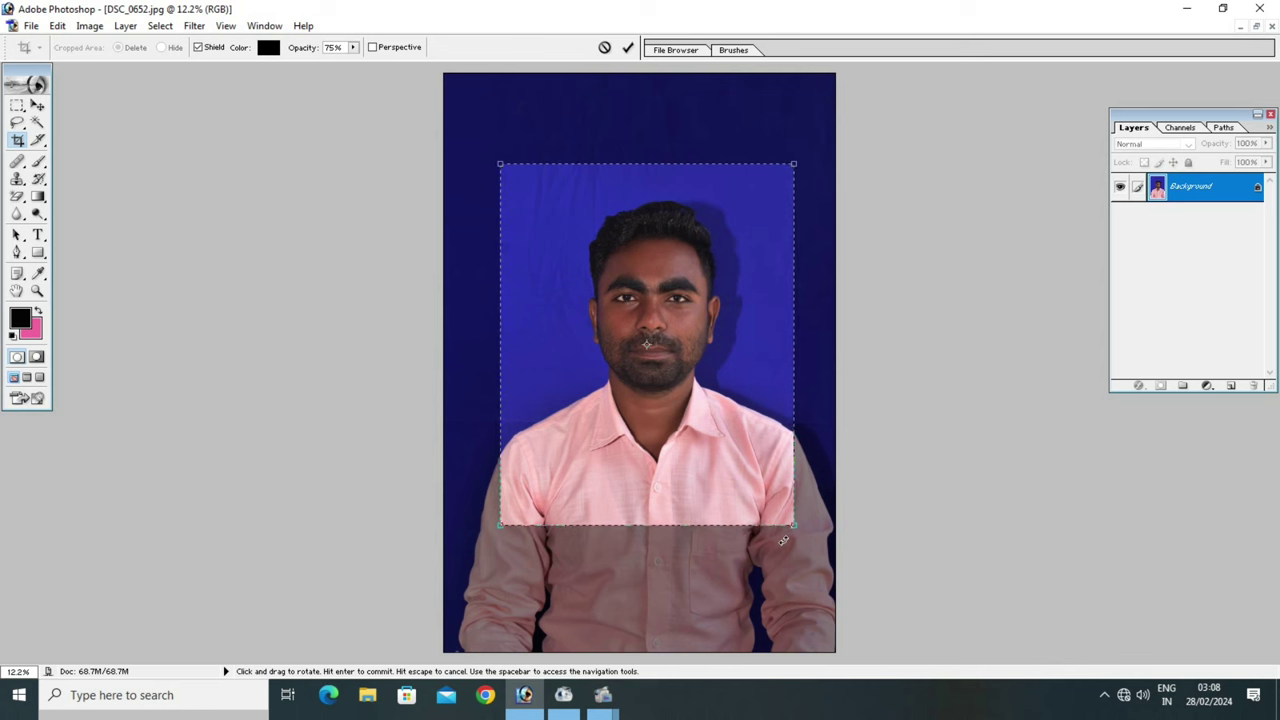
{"action": "key", "text": "shift+Down"}
{"action": "key", "text": "shift+Down"}
{"action": "key", "text": "shift+Down"}
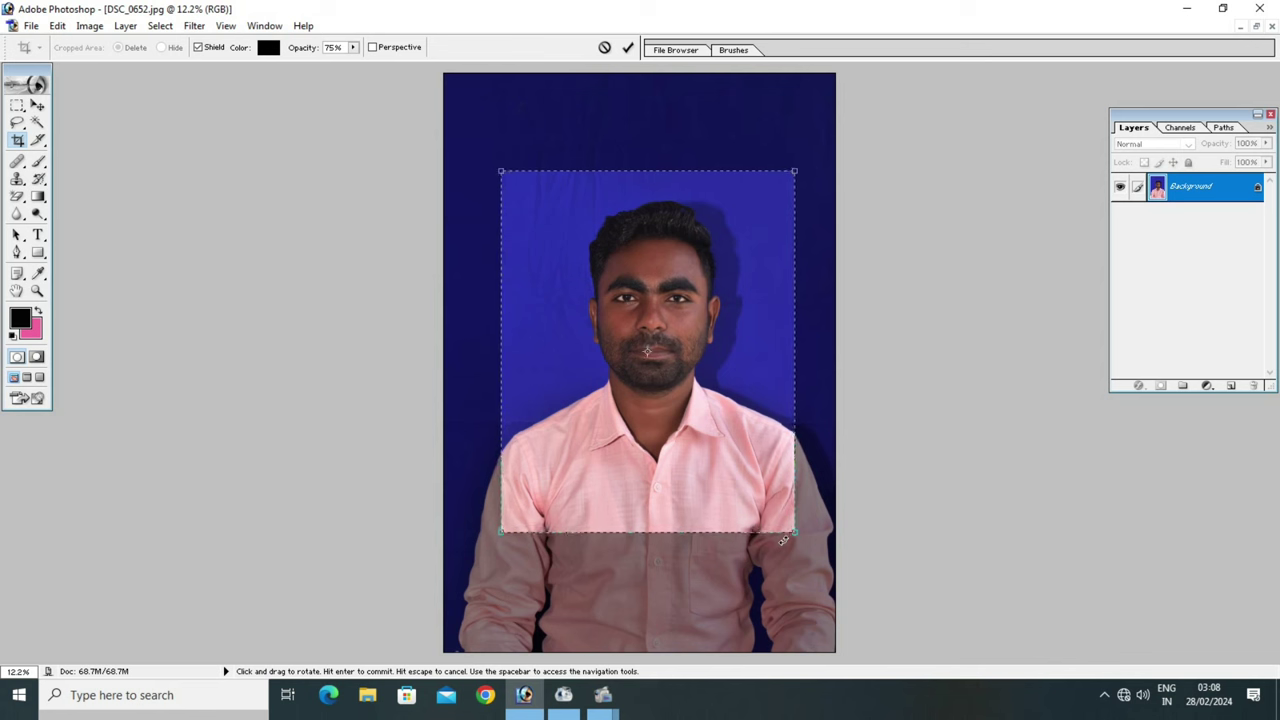
{"action": "key", "text": "shift+Down"}
{"action": "key", "text": "shift+Down"}
{"action": "key", "text": "shift+Down"}
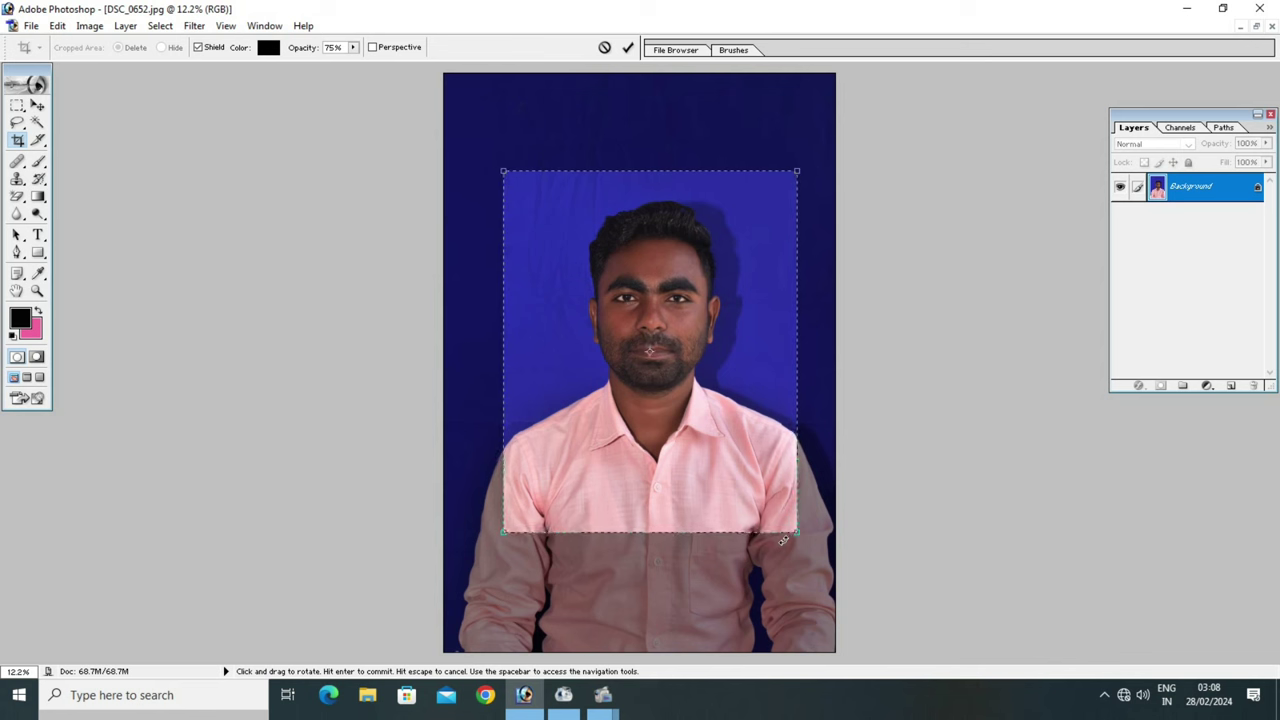
{"action": "key", "text": "shift+Down"}
{"action": "key", "text": "shift+Down"}
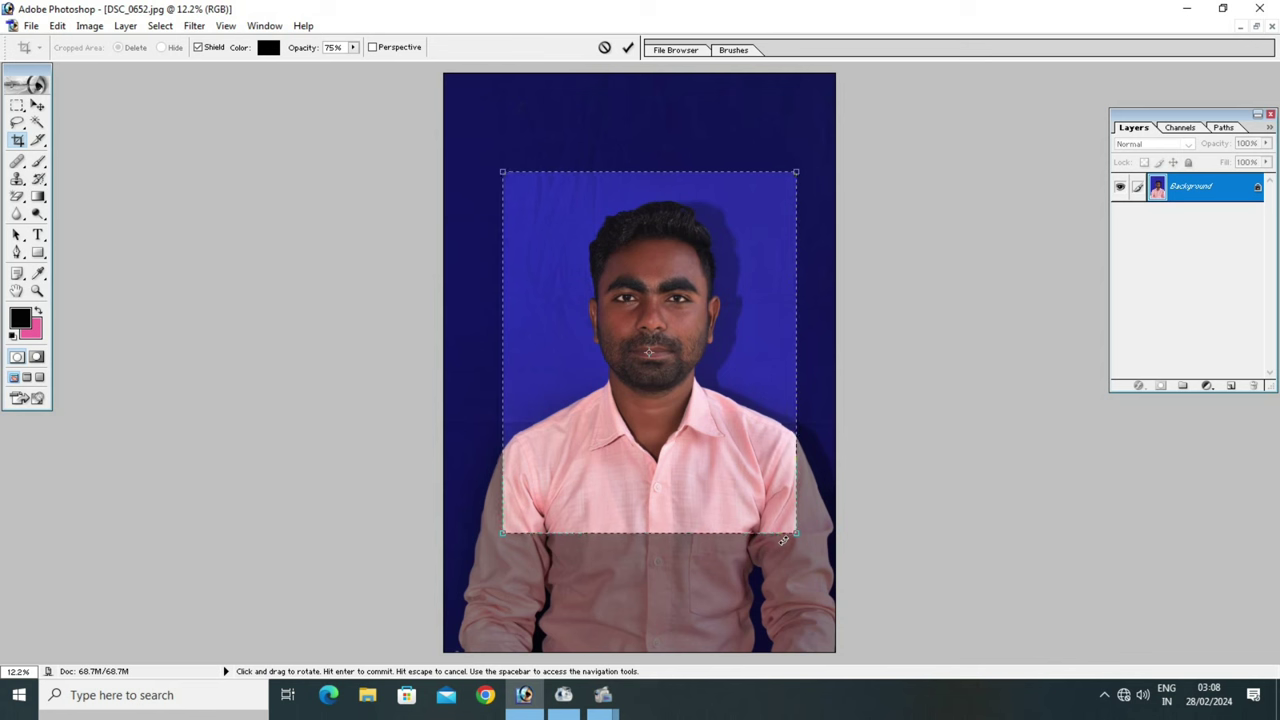
{"action": "key", "text": "shift+Right"}
{"action": "key", "text": "shift+Right"}
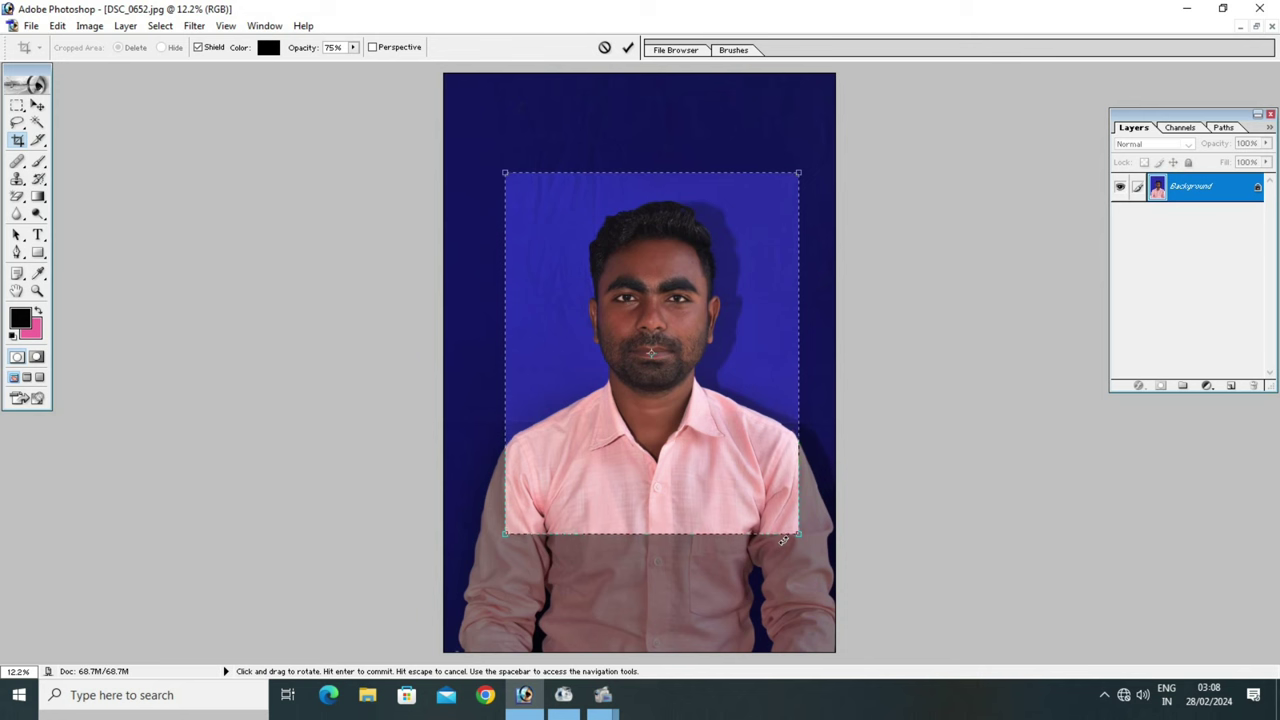
{"action": "key", "text": "Return"}
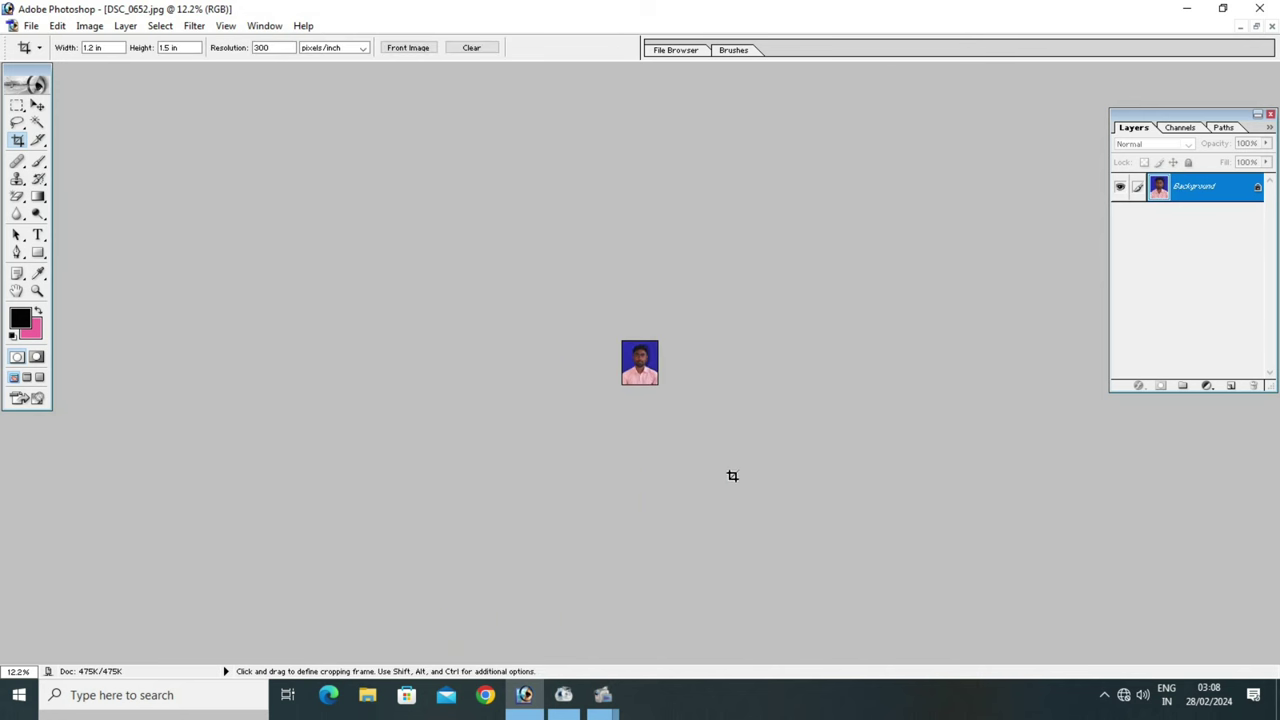
Step: Zoom in on the cropped portrait and bring up the Curves adjustment with Ctrl+M
{"action": "key", "text": "ctrl+plus"}
{"action": "key", "text": "ctrl+plus"}
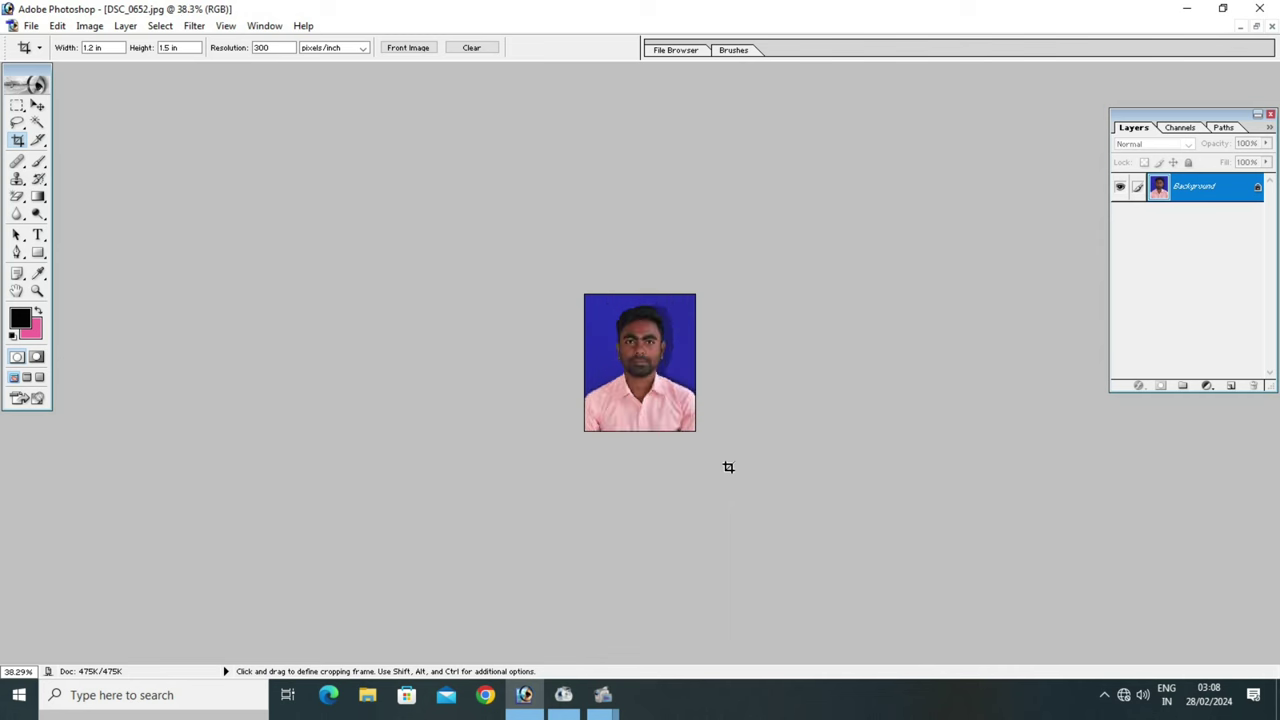
{"action": "key", "text": "ctrl+plus"}
{"action": "key", "text": "ctrl+plus"}
{"action": "key", "text": "ctrl+plus"}
{"action": "key", "text": "ctrl+plus"}
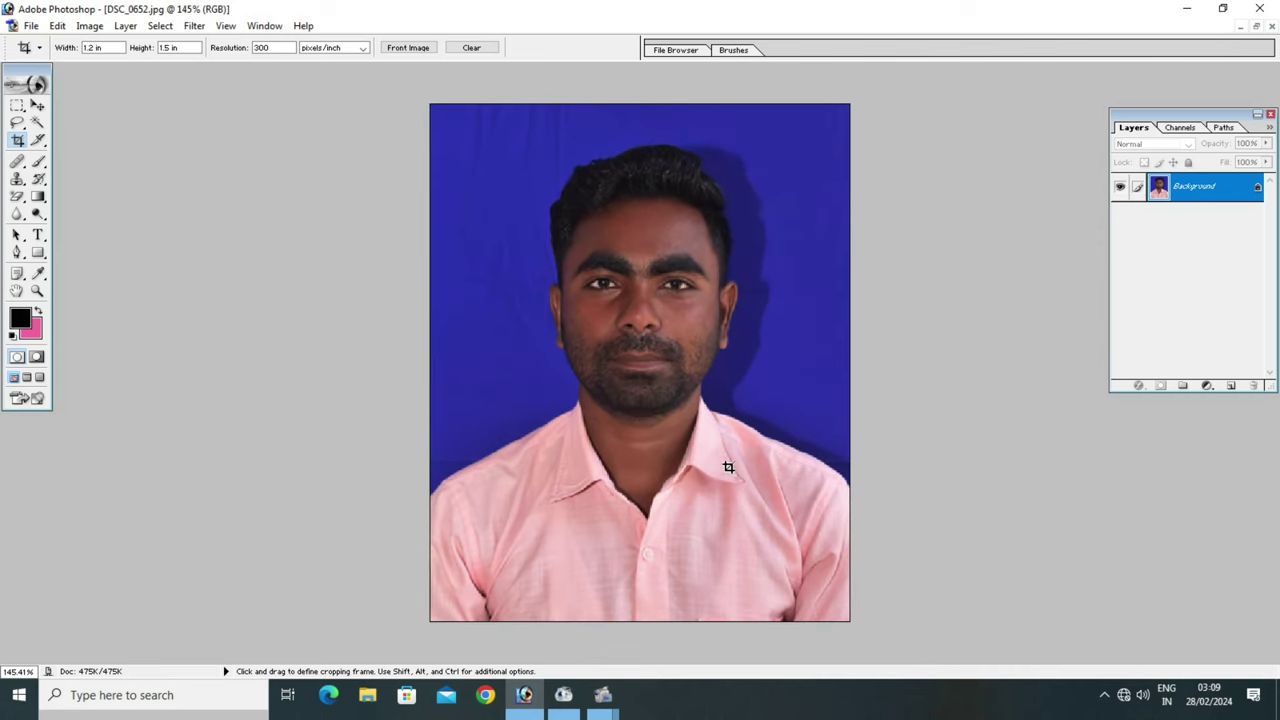
{"action": "key", "text": "ctrl+plus"}
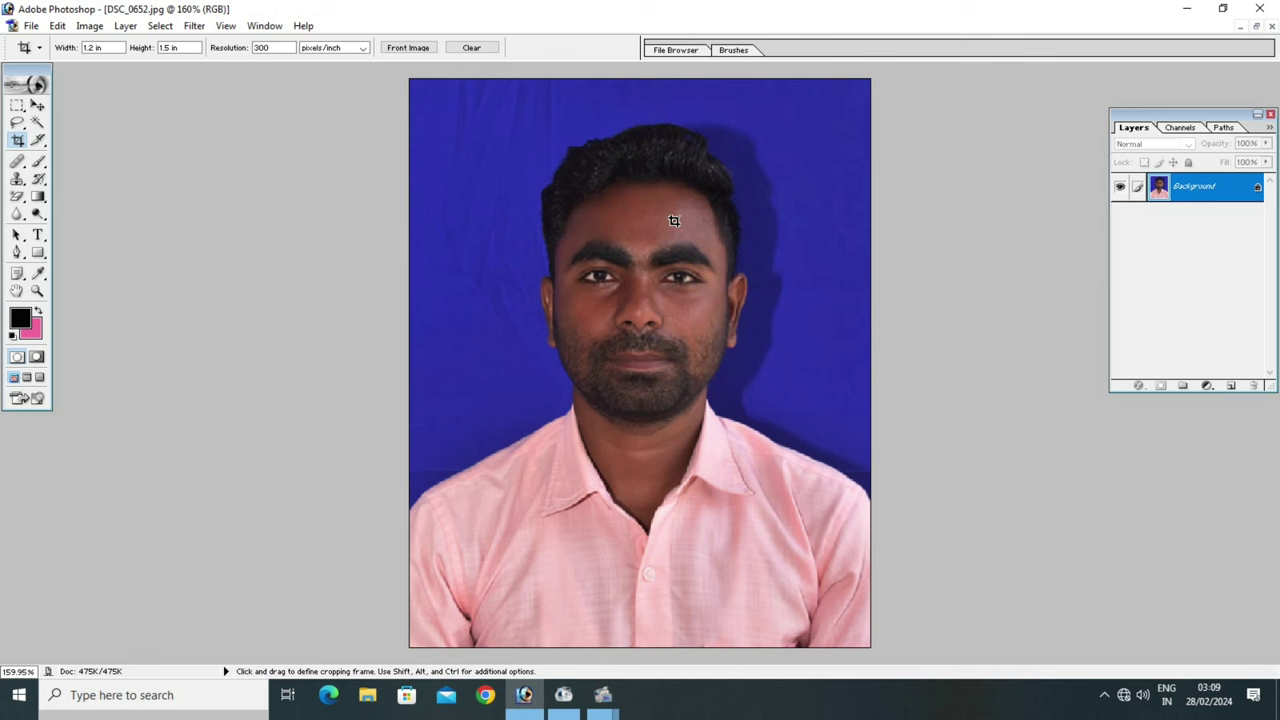
{"action": "key", "text": "ctrl"}
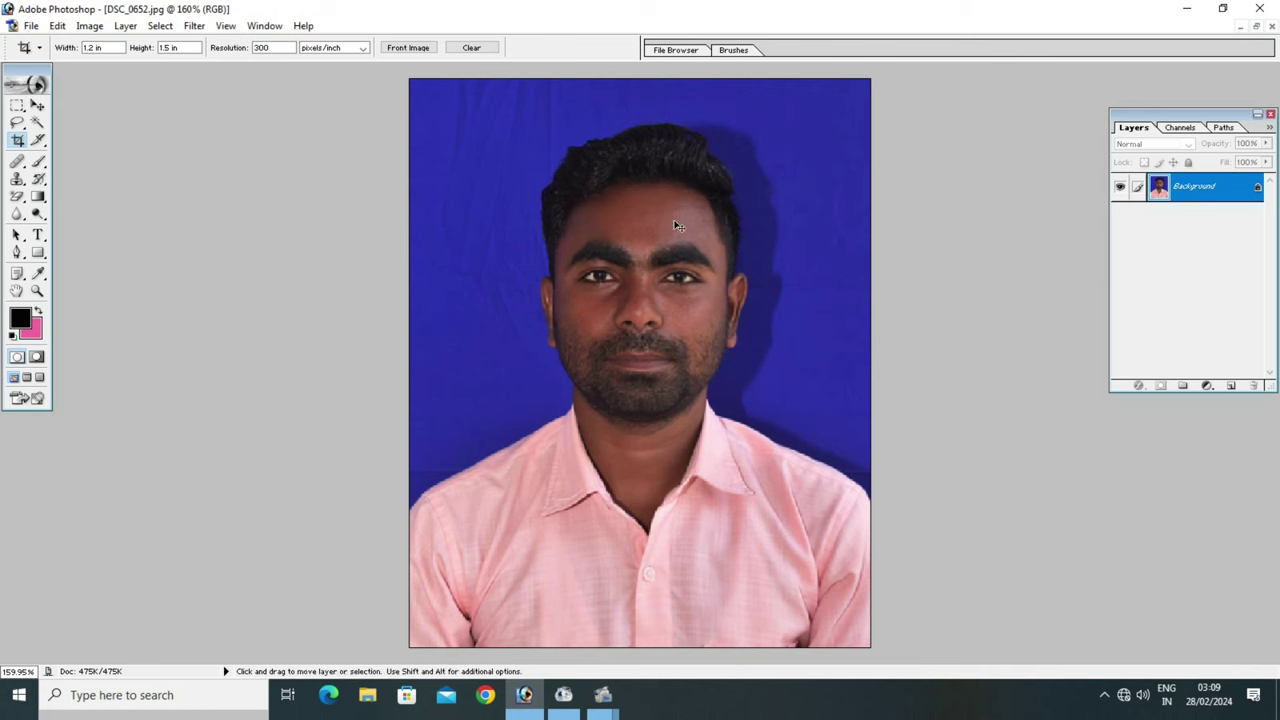
{"action": "key", "text": "ctrl+m"}
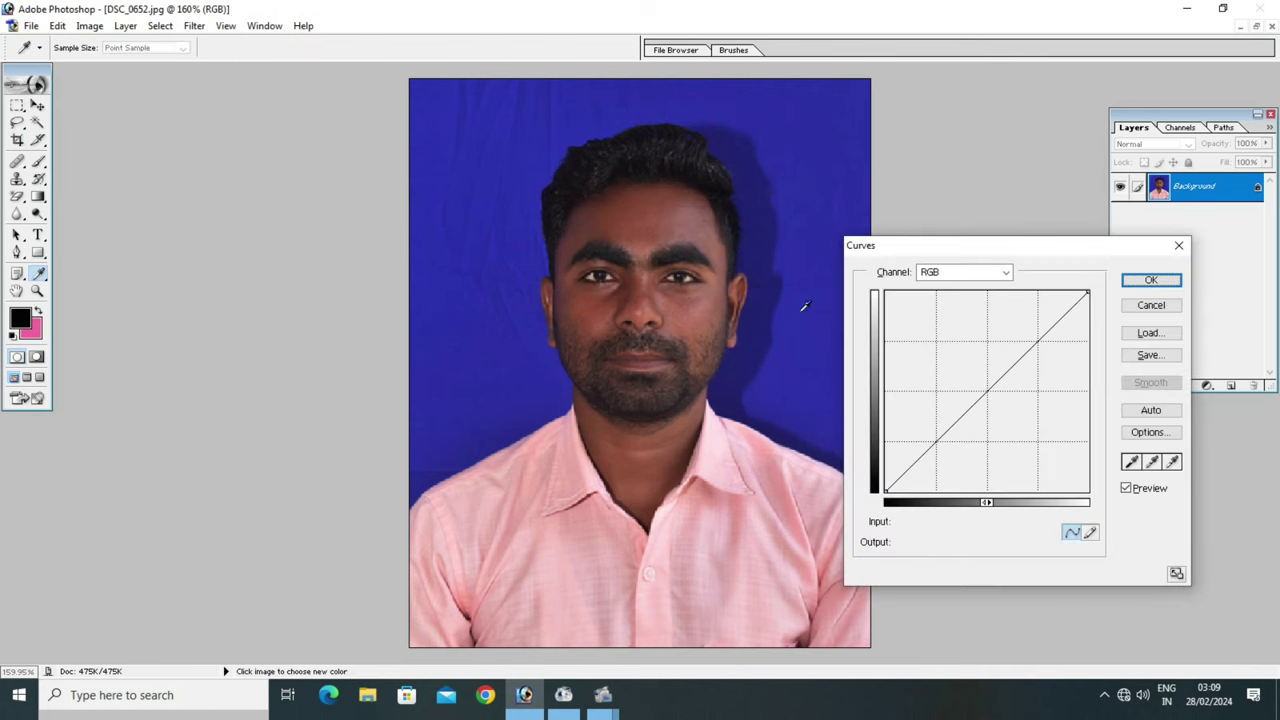
Step: Brighten the portrait by lifting the curve midpoint from 113 to 141
{"action": "left_click", "coordinate": [985, 389]}
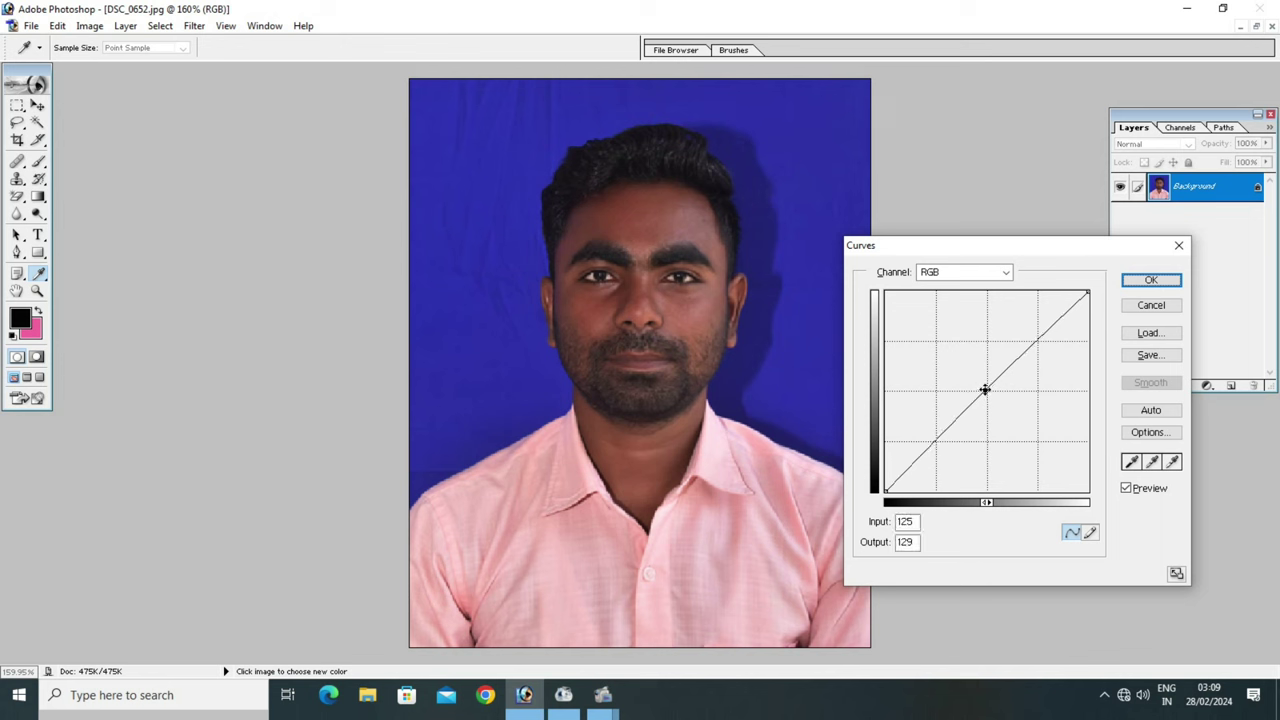
{"action": "left_click_drag", "start_coordinate": [985, 389], "coordinate": [975, 381]}
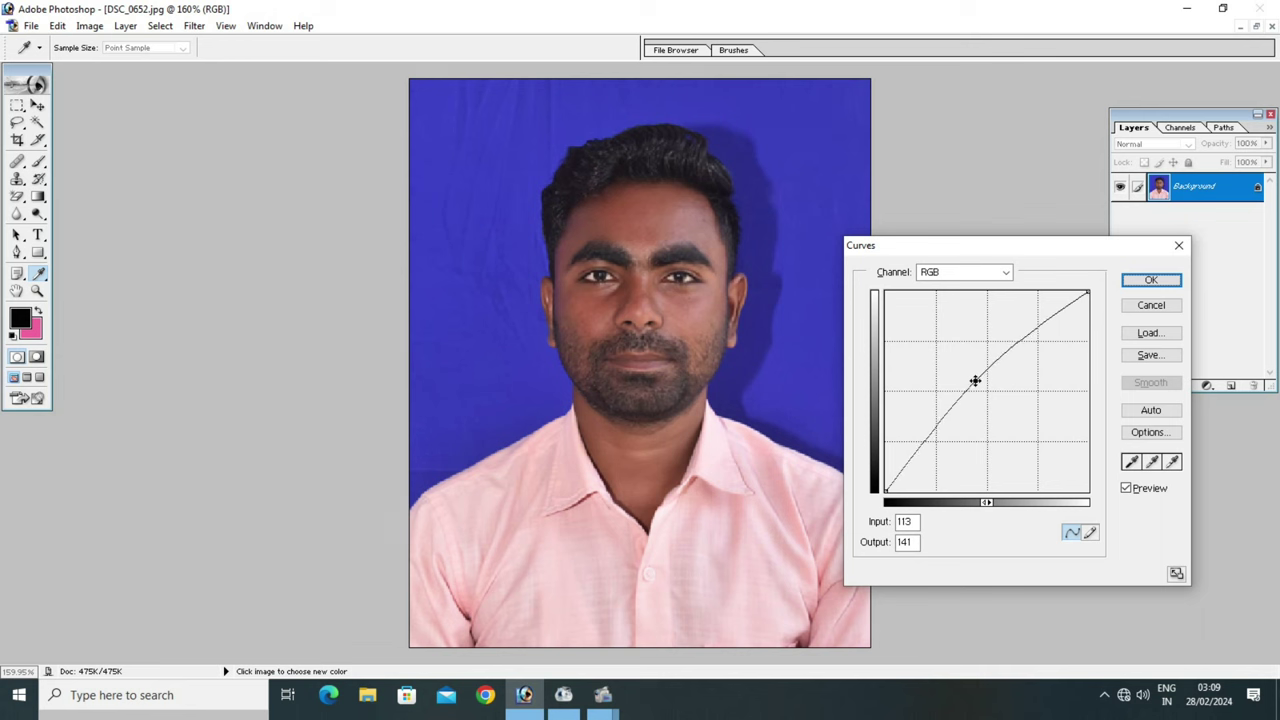
{"action": "left_click", "coordinate": [1151, 281]}
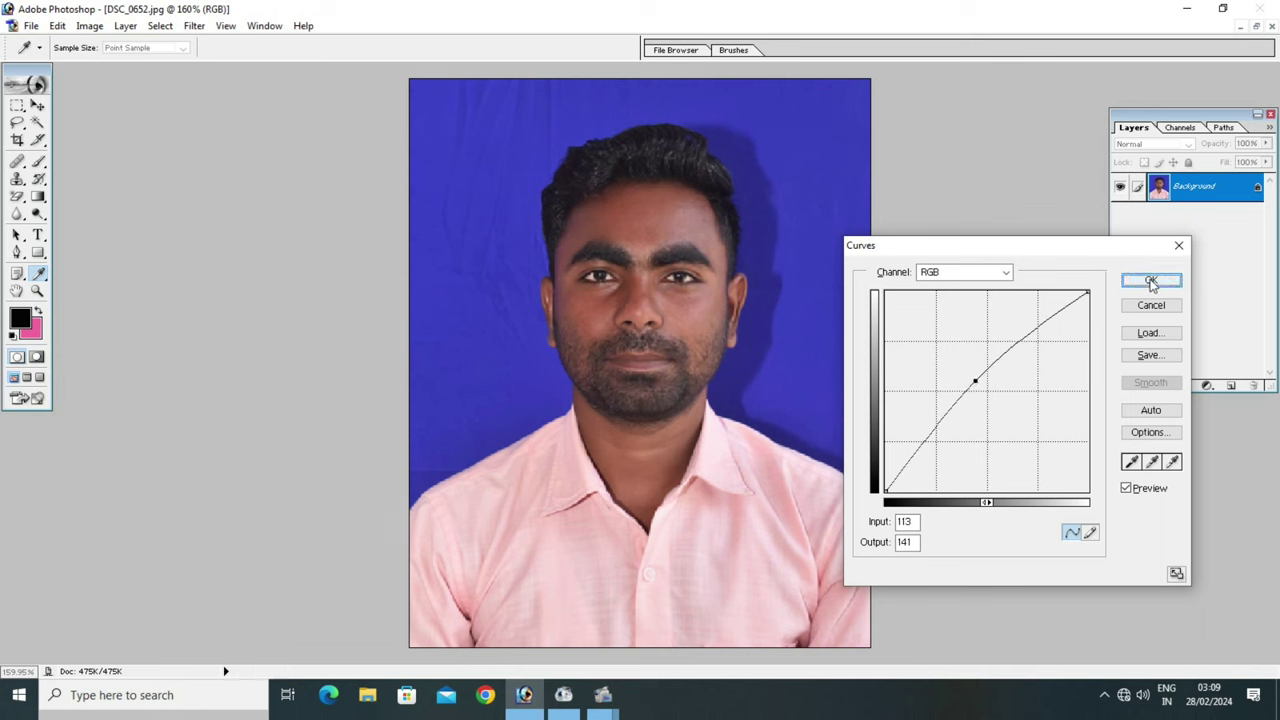
{"action": "key", "text": "c"}
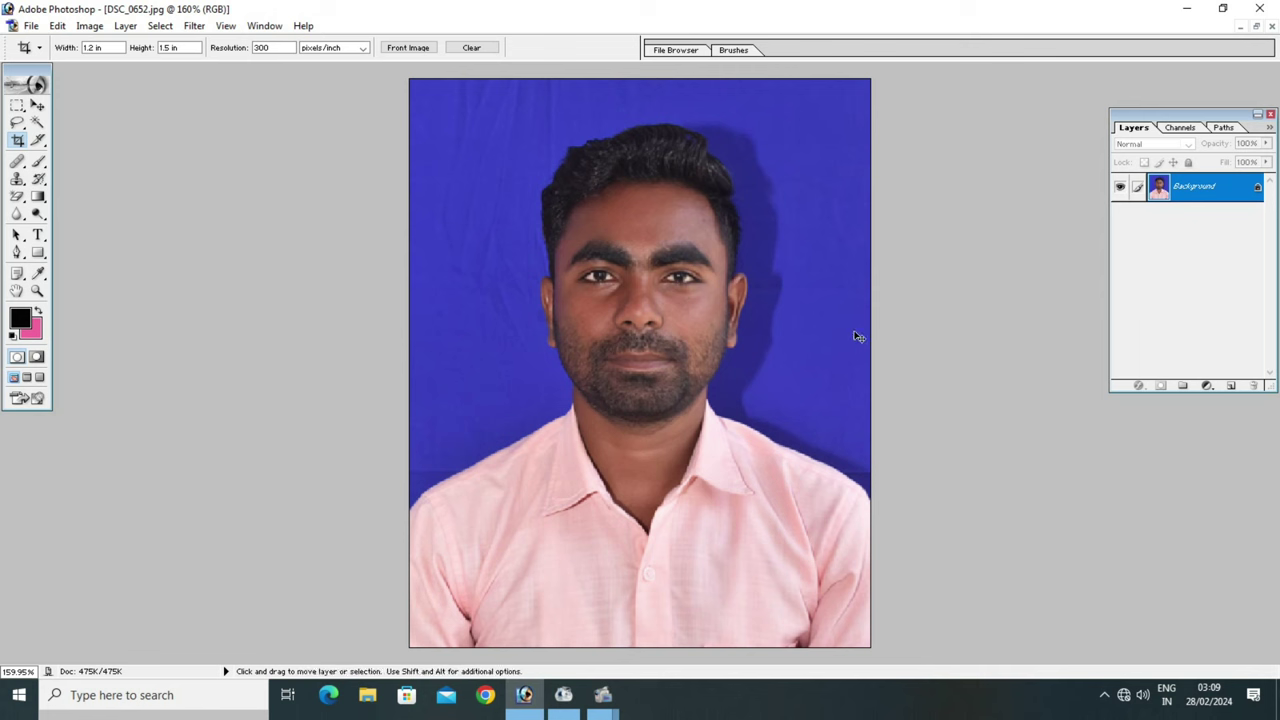
{"action": "key", "text": "ctrl+l"}
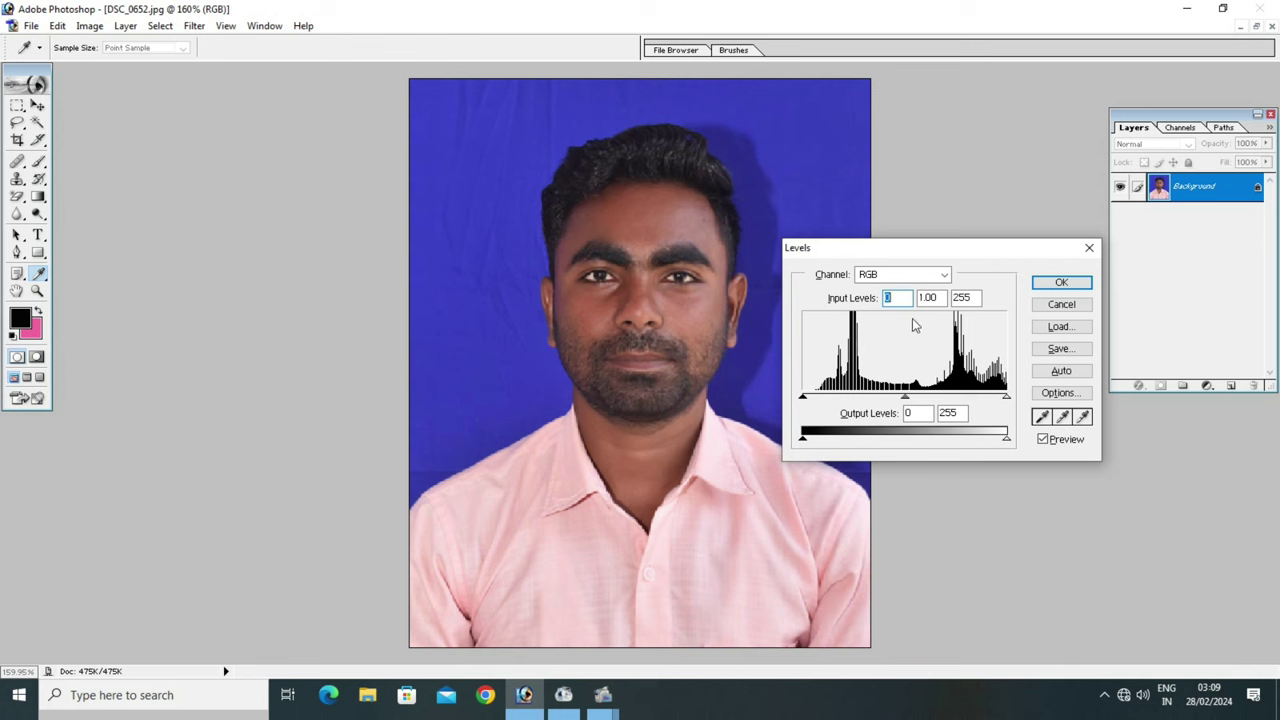
Step: Apply Levels with midtone gamma 1.07 and white input 243
{"action": "left_click", "coordinate": [938, 298]}
{"action": "key", "text": "Down"}
{"action": "key", "text": "Down"}
{"action": "key", "text": "Down"}
{"action": "key", "text": "Down"}
{"action": "key", "text": "Down"}
{"action": "key", "text": "Down"}
{"action": "key", "text": "Up"}
{"action": "key", "text": "Up"}
{"action": "key", "text": "Up"}
{"action": "key", "text": "Up"}
{"action": "key", "text": "Up"}
{"action": "key", "text": "Up"}
{"action": "left_click", "coordinate": [962, 298]}
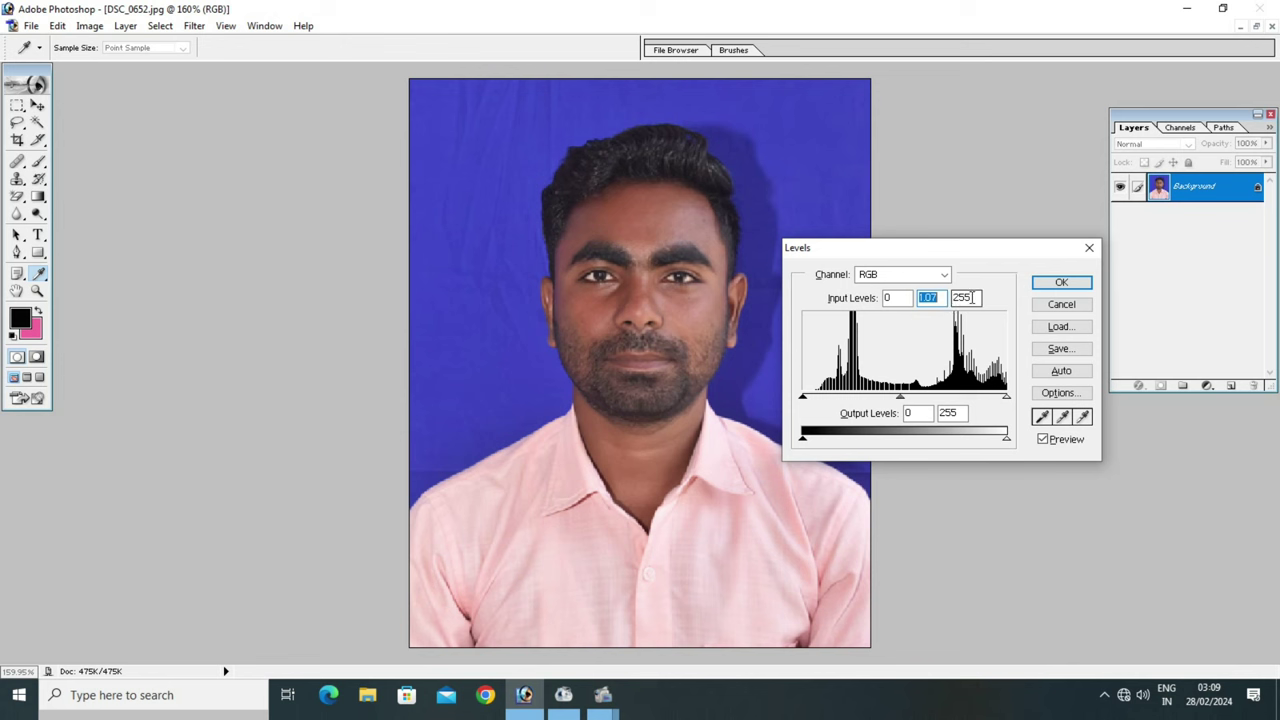
{"action": "key", "text": "Down"}
{"action": "key", "text": "Down"}
{"action": "key", "text": "Down"}
{"action": "key", "text": "Down"}
{"action": "key", "text": "Down"}
{"action": "key", "text": "Down"}
{"action": "key", "text": "Down"}
{"action": "key", "text": "Down"}
{"action": "key", "text": "Down"}
{"action": "key", "text": "Down"}
{"action": "key", "text": "Down"}
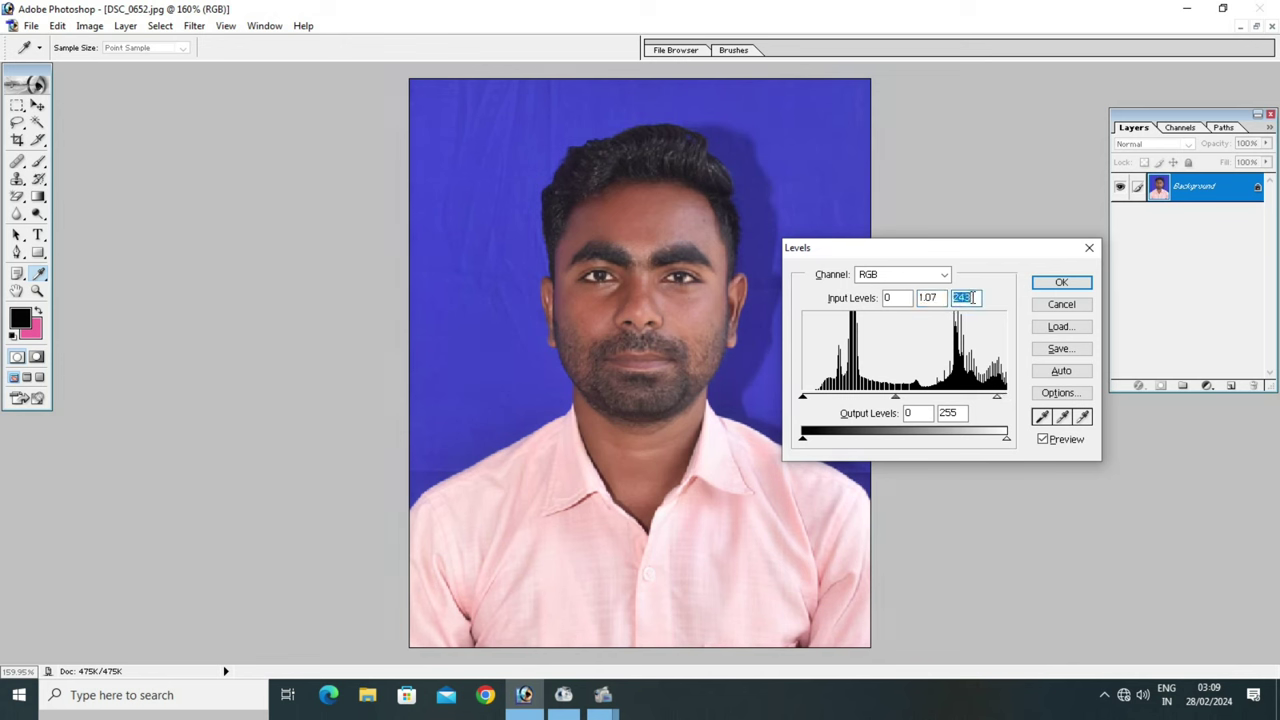
{"action": "left_click", "coordinate": [1061, 286]}
{"action": "left_click", "coordinate": [1061, 285]}
{"action": "key", "text": "c"}
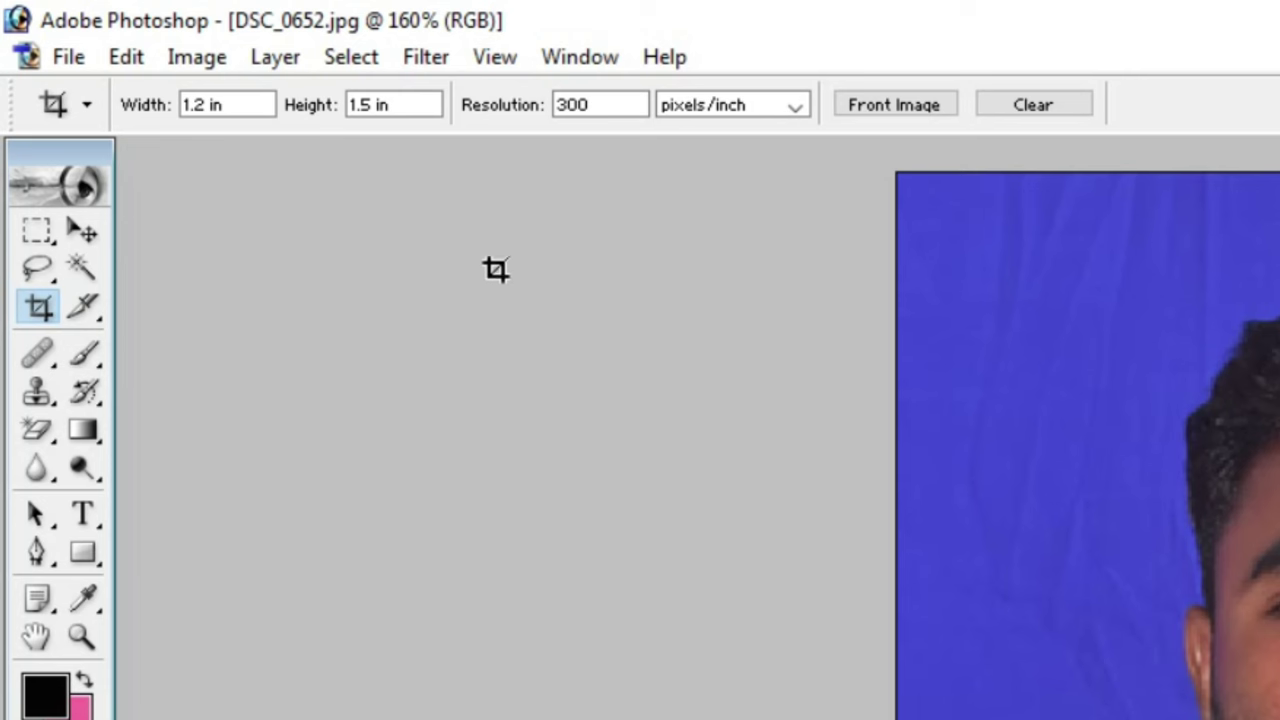
Step: Apply Selective Color, lowering the black in Reds to -41%
{"action": "left_click", "coordinate": [198, 60]}
{"action": "mouse_move", "coordinate": [126, 67]}
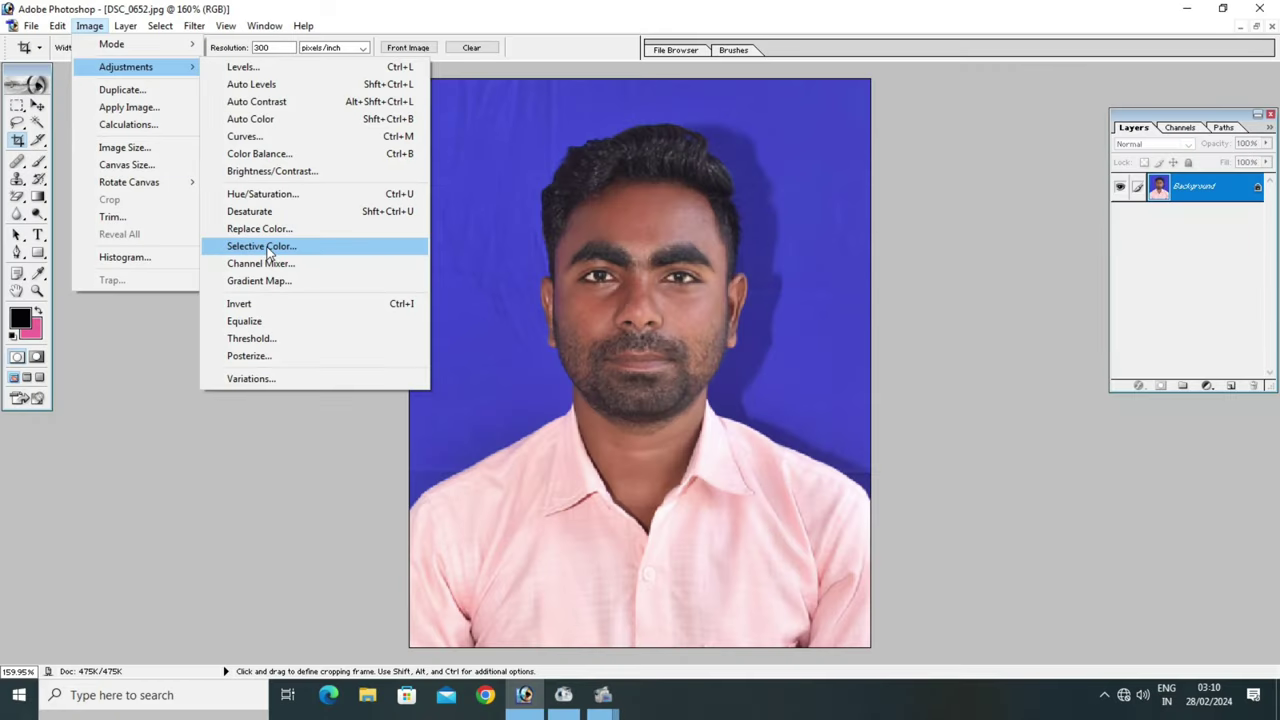
{"action": "left_click", "coordinate": [268, 250]}
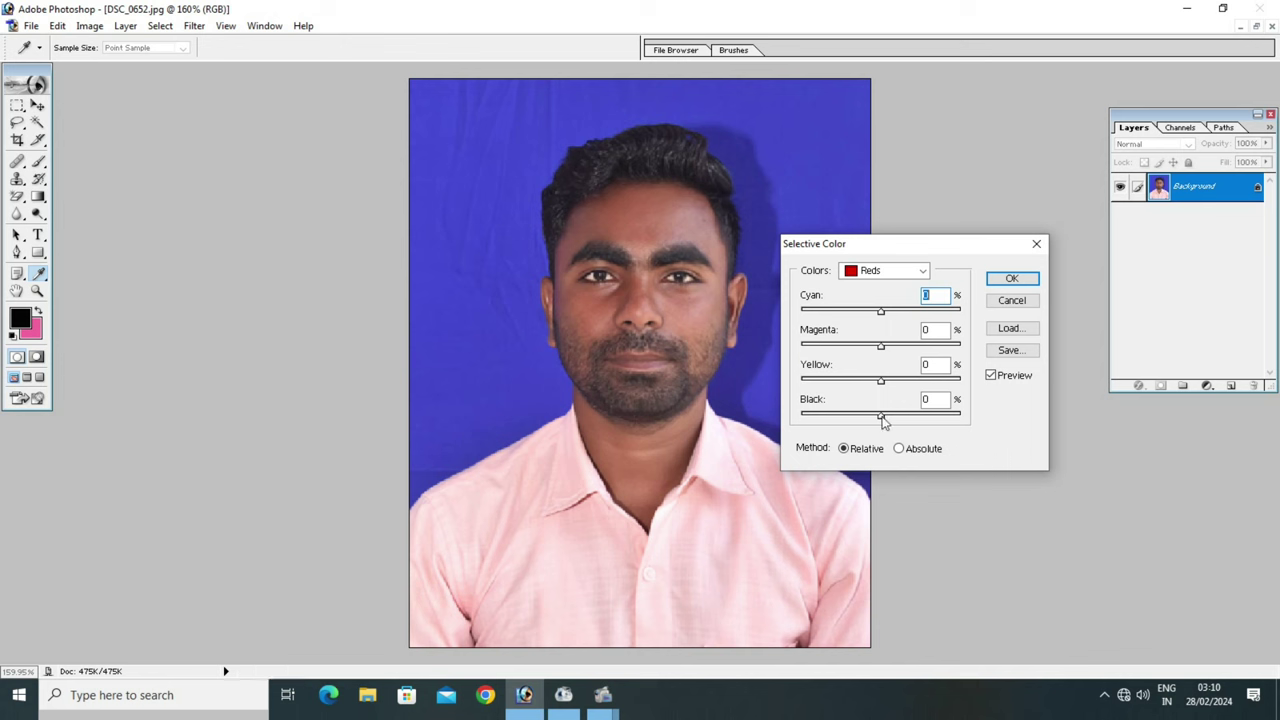
{"action": "left_click_drag", "start_coordinate": [882, 420], "coordinate": [849, 420]}
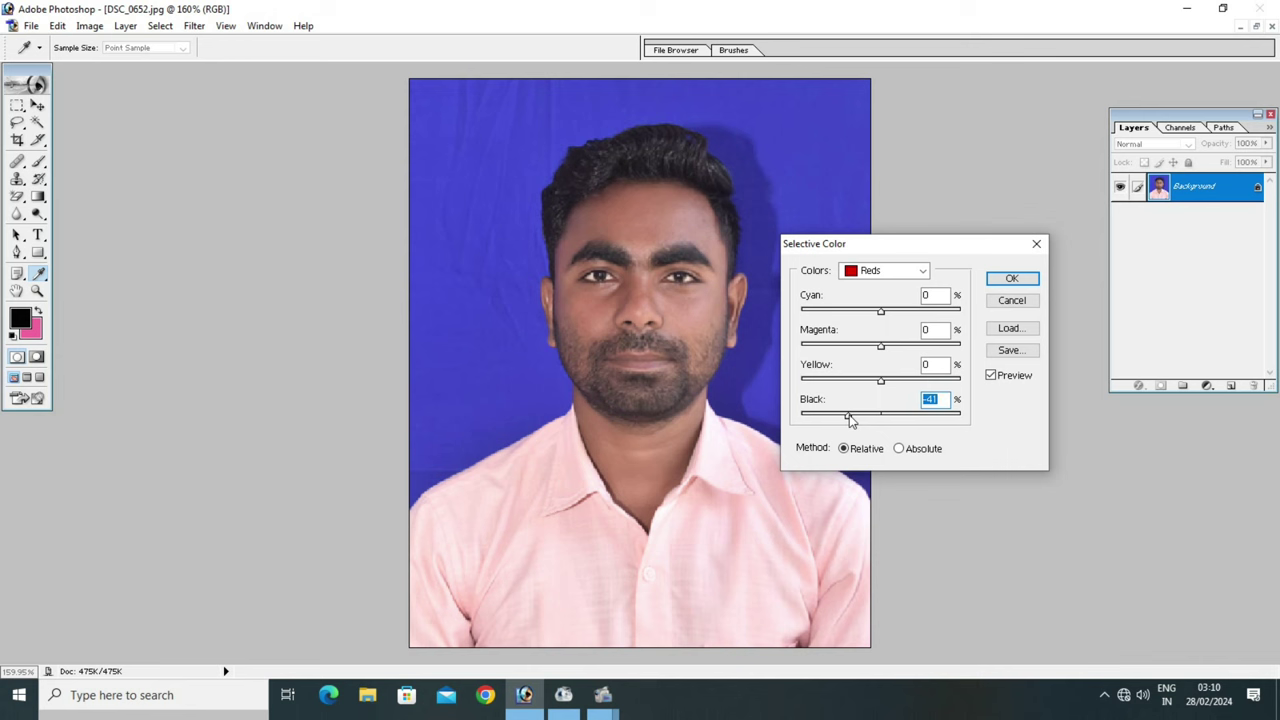
{"action": "left_click", "coordinate": [1012, 281]}
{"action": "key", "text": "c"}
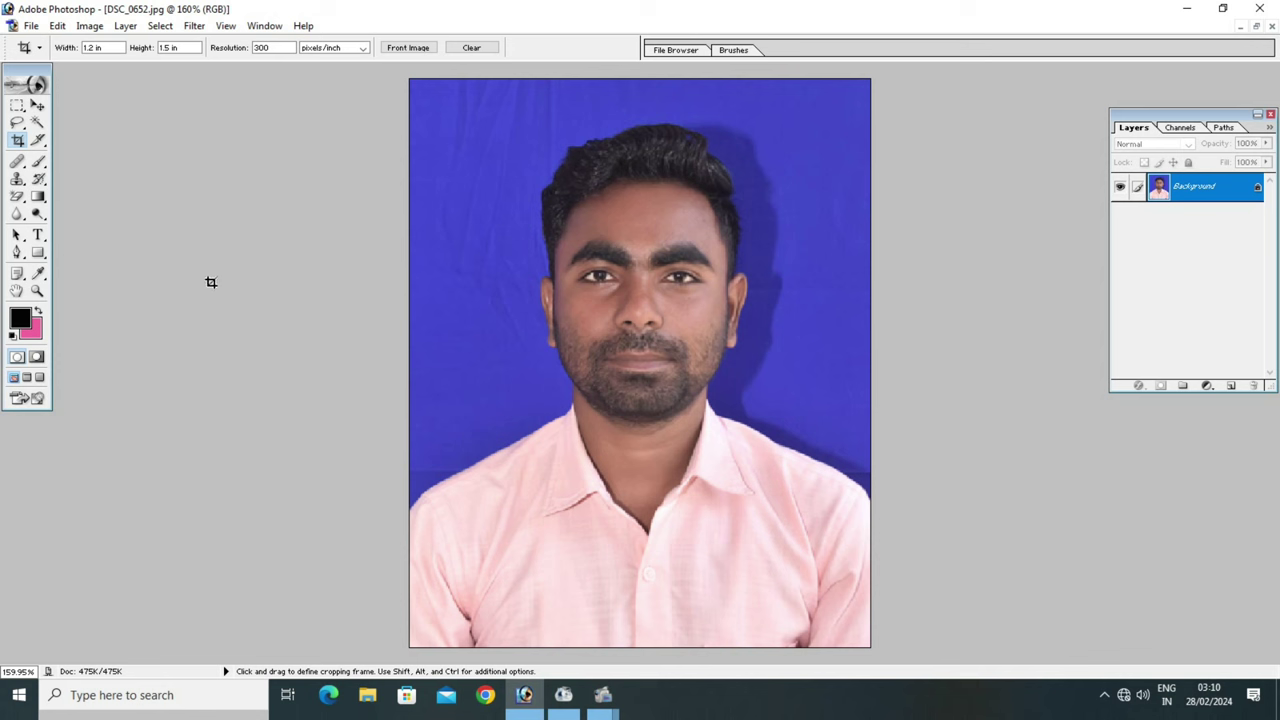
Step: Sample the cheek's skin-tone pink and set the Brush to a 45 px soft tip
{"action": "left_click", "coordinate": [40, 275]}
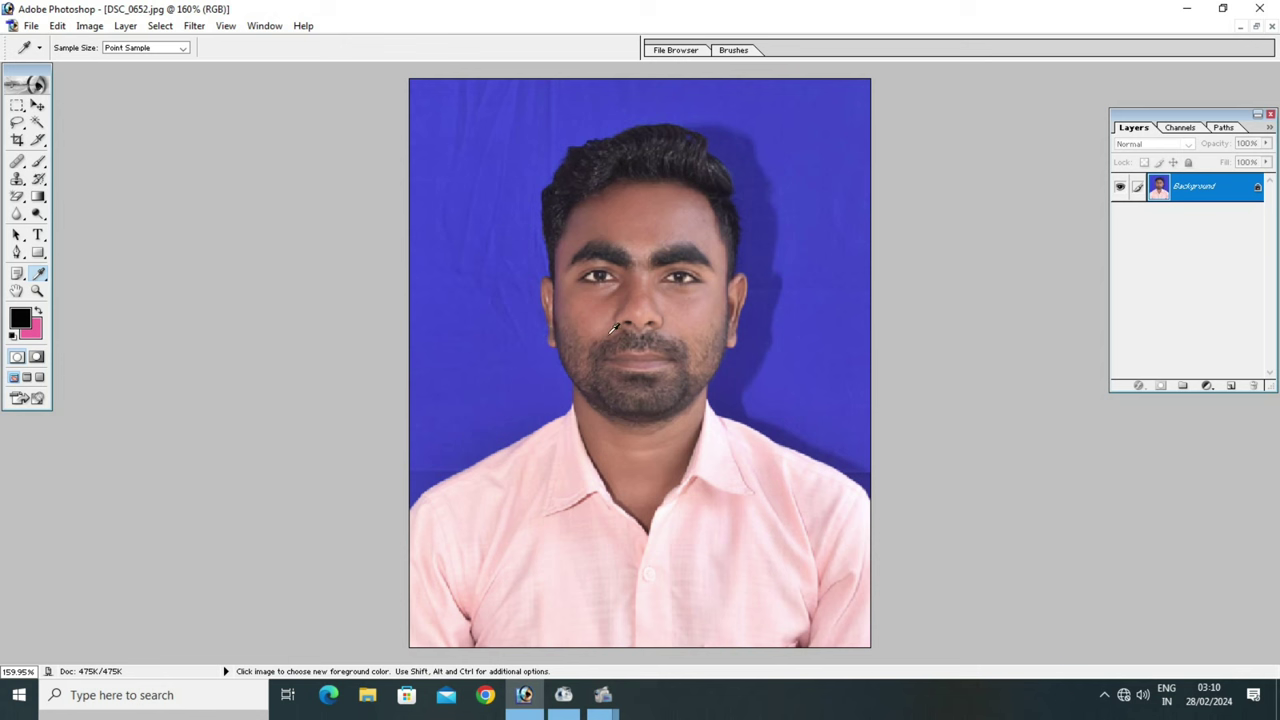
{"action": "left_click", "coordinate": [692, 309]}
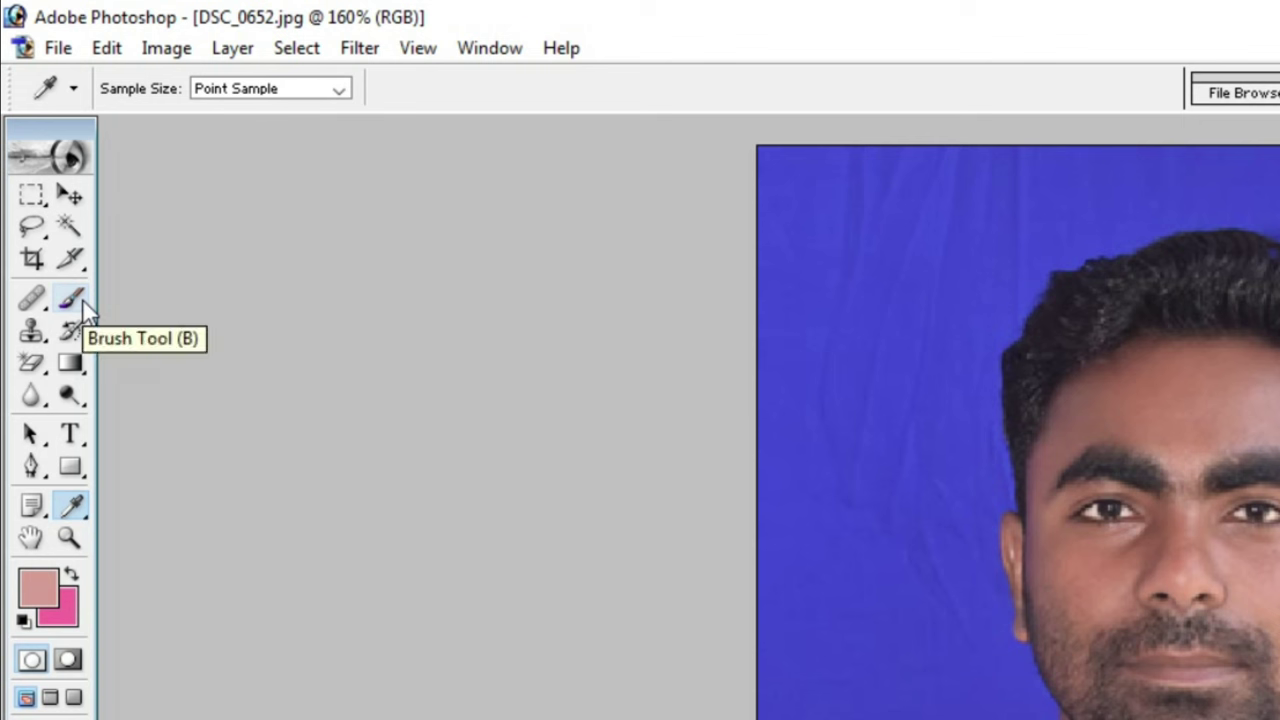
{"action": "left_click", "coordinate": [83, 306]}
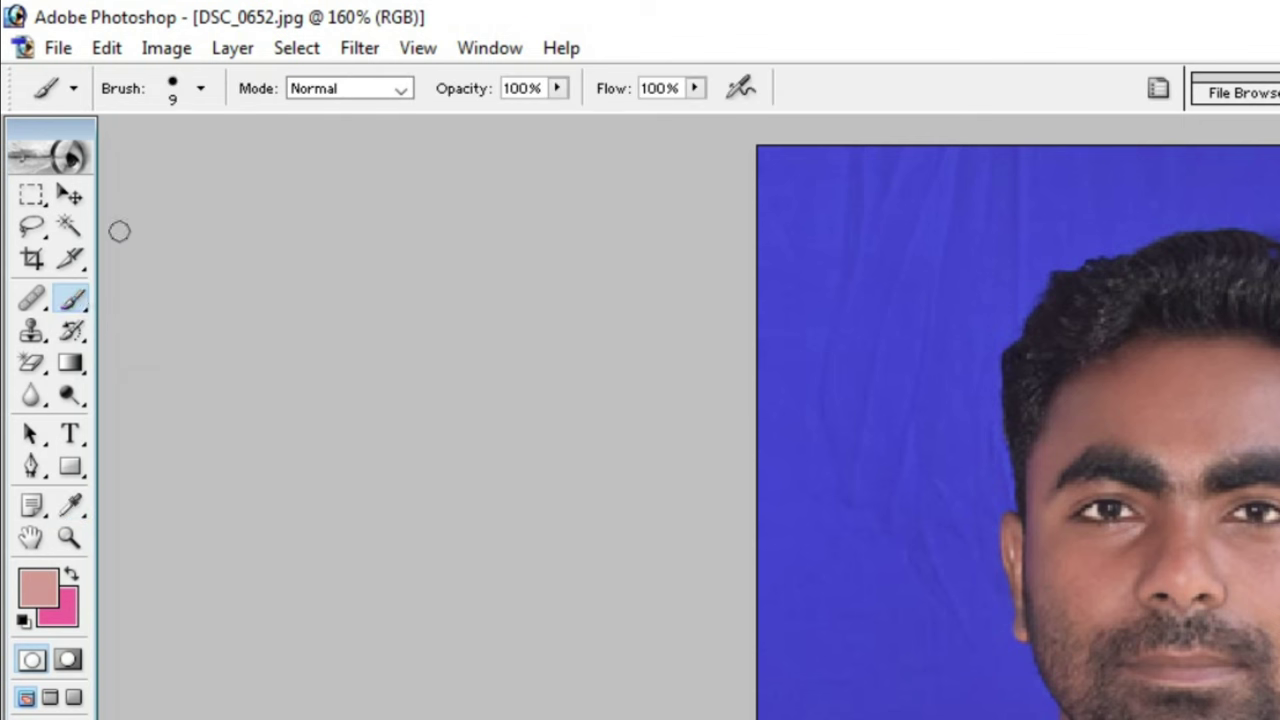
{"action": "left_click", "coordinate": [202, 92]}
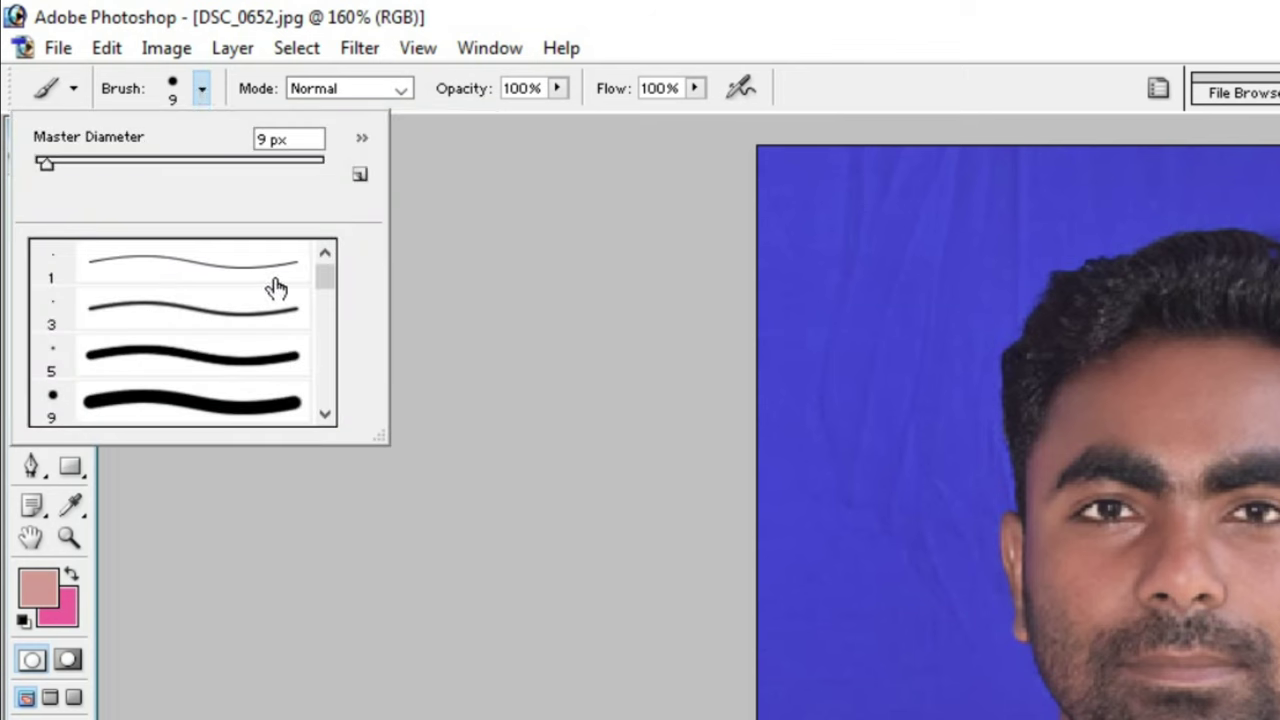
{"action": "left_click_drag", "start_coordinate": [322, 284], "coordinate": [322, 300]}
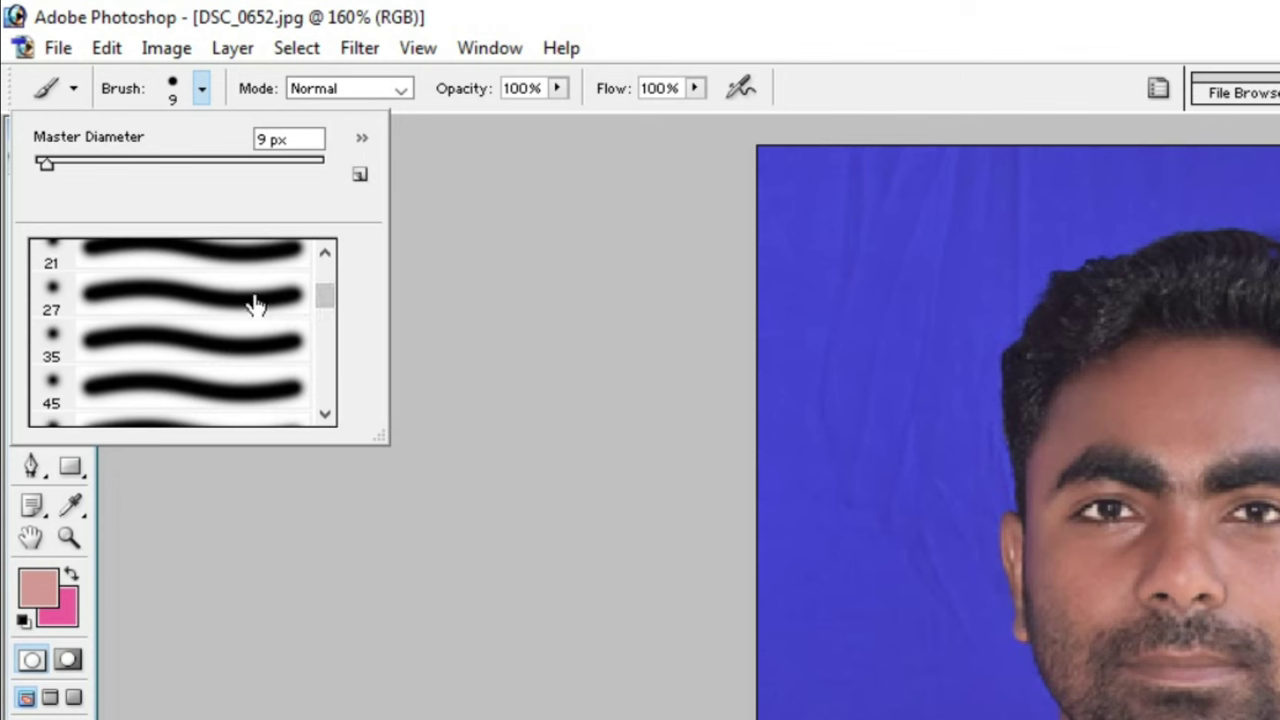
{"action": "left_click", "coordinate": [197, 387]}
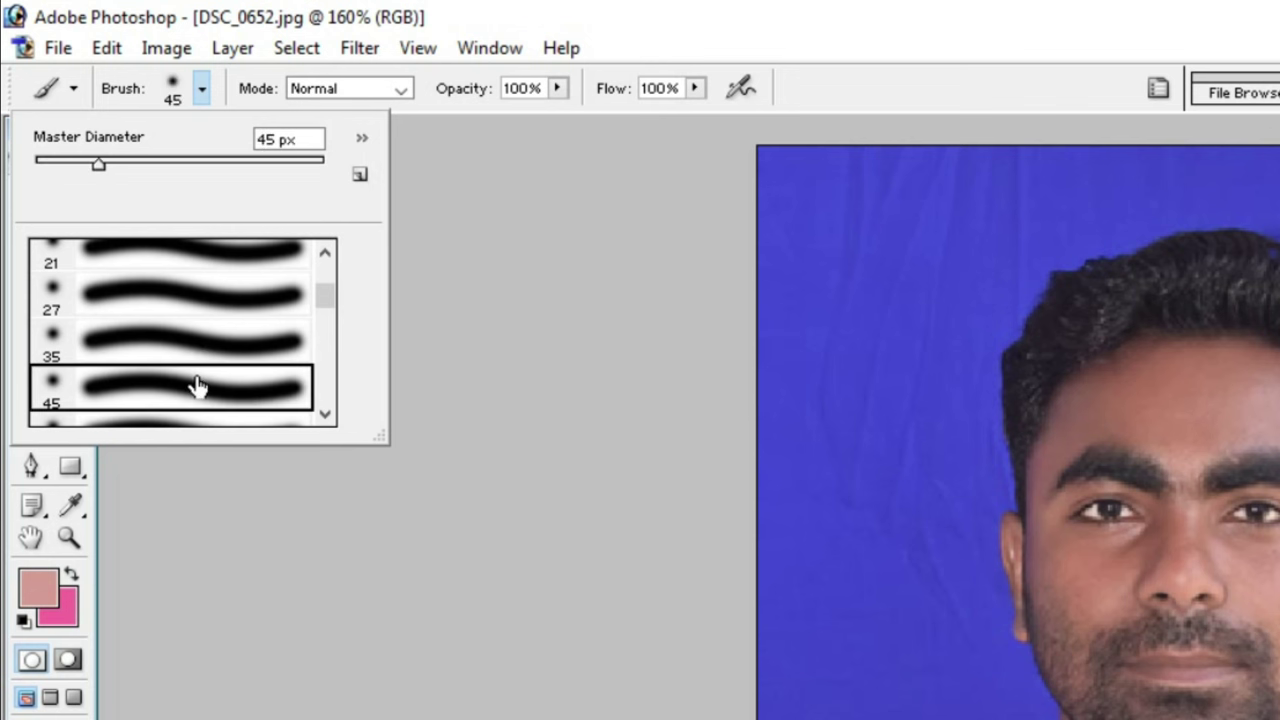
{"action": "key", "text": "Return"}
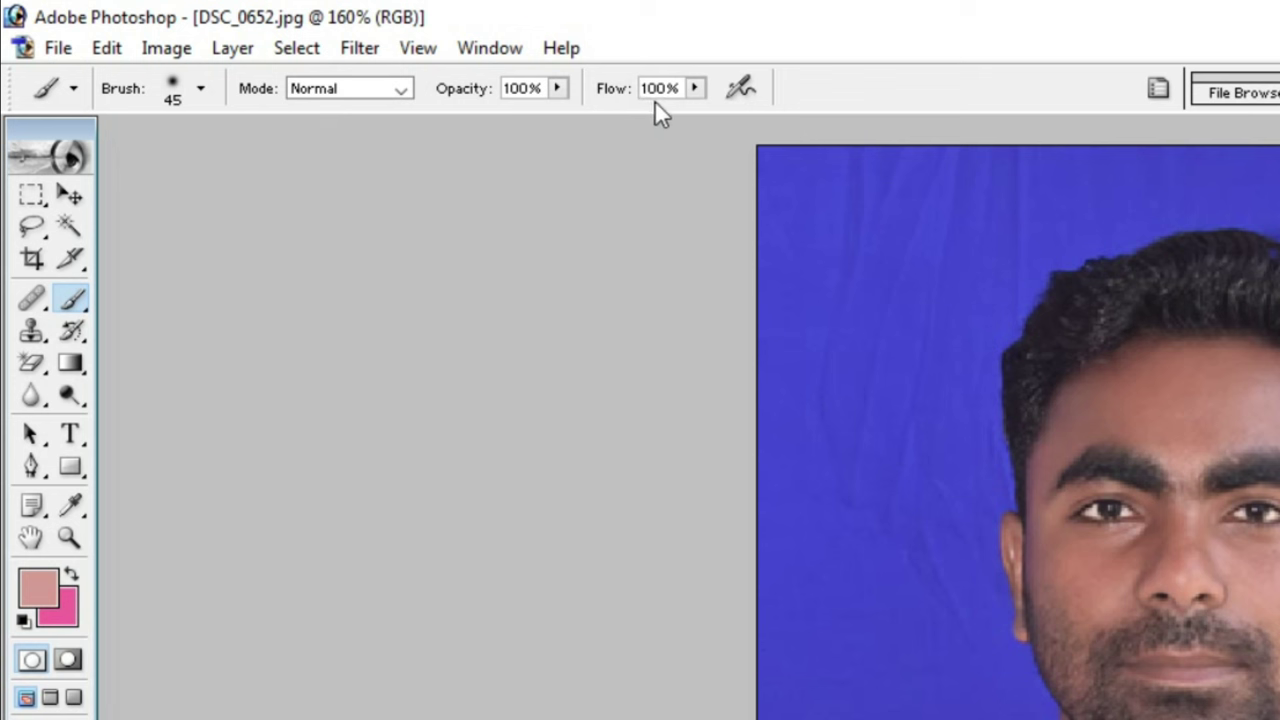
Step: Set brush Flow to 10% and paint a faint stroke at the left temple
{"action": "left_click_drag", "start_coordinate": [667, 92], "coordinate": [638, 90]}
{"action": "type", "text": "1"}
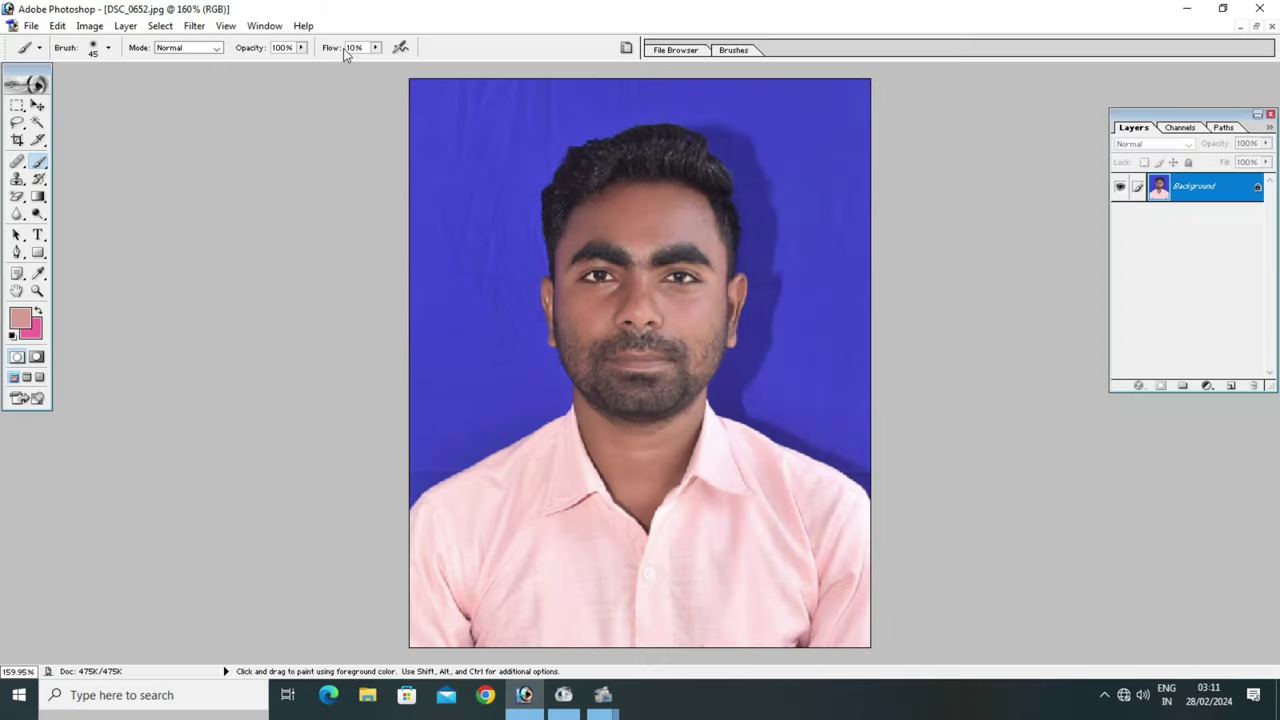
{"action": "left_click_drag", "start_coordinate": [532, 207], "coordinate": [572, 211]}
{"action": "key", "text": "bracketright"}
{"action": "key", "text": "bracketright"}
{"action": "key", "text": "bracketright"}
{"action": "key", "text": "bracketleft"}
{"action": "key", "text": "bracketleft"}
{"action": "key", "text": "bracketleft"}
{"action": "key", "text": "bracketleft"}
{"action": "key", "text": "bracketleft"}
{"action": "key", "text": "bracketleft"}
Step: Paint faint skin-tone strokes over the right cheek, forehead and hairline, resizing the brush
{"action": "left_click_drag", "start_coordinate": [704, 301], "coordinate": [680, 318]}
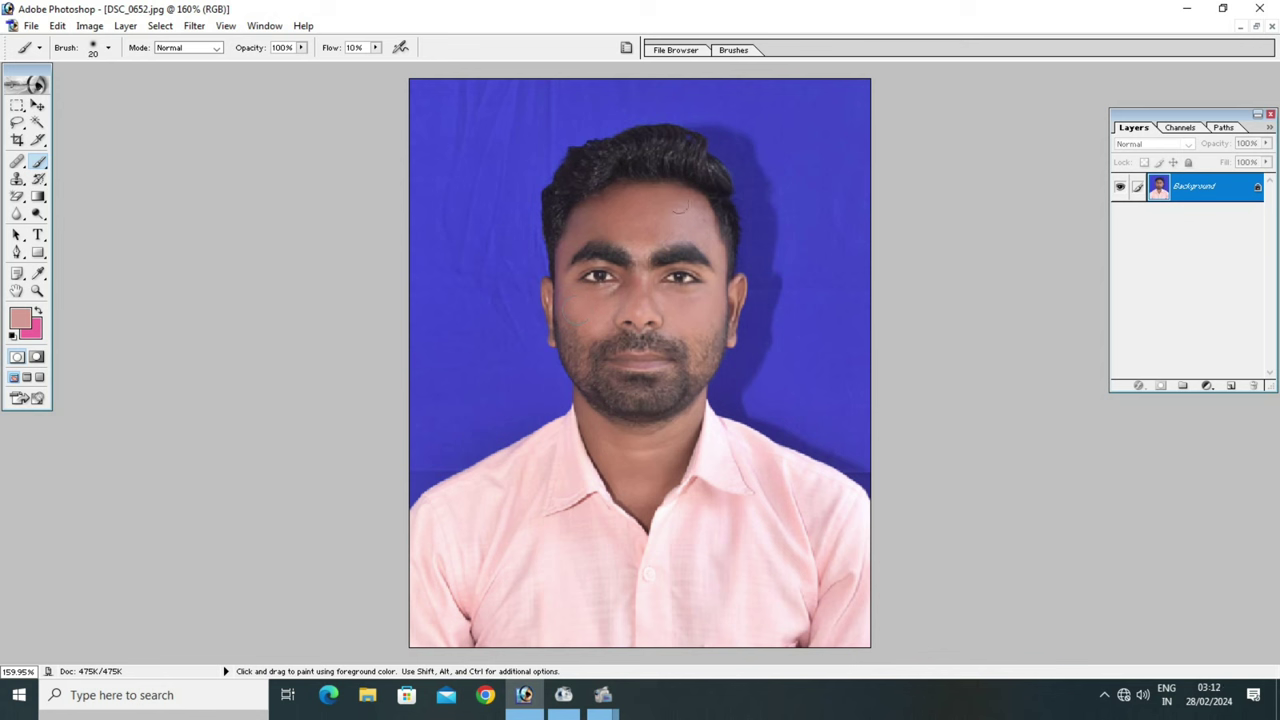
{"action": "key", "text": "bracketright"}
{"action": "key", "text": "bracketright"}
{"action": "key", "text": "bracketleft"}
{"action": "key", "text": "bracketleft"}
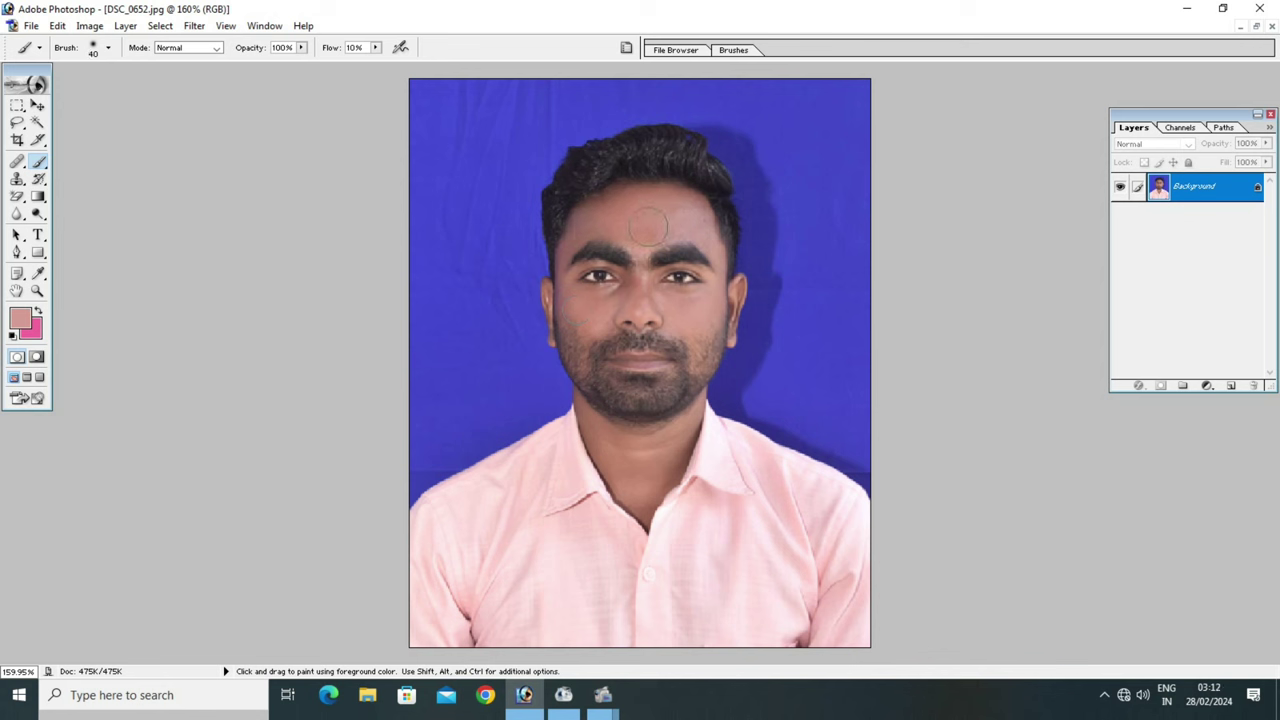
{"action": "left_click_drag", "start_coordinate": [670, 230], "coordinate": [698, 233]}
{"action": "key", "text": "bracketleft"}
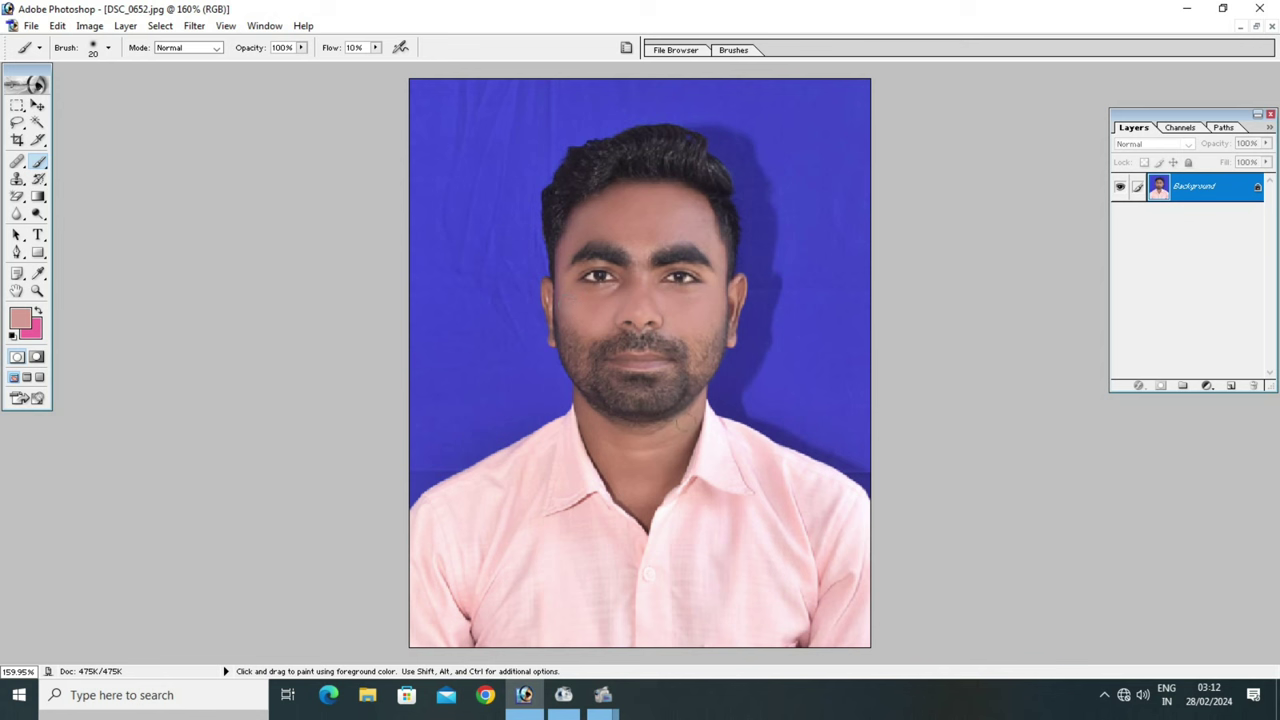
{"action": "key", "text": "bracketright"}
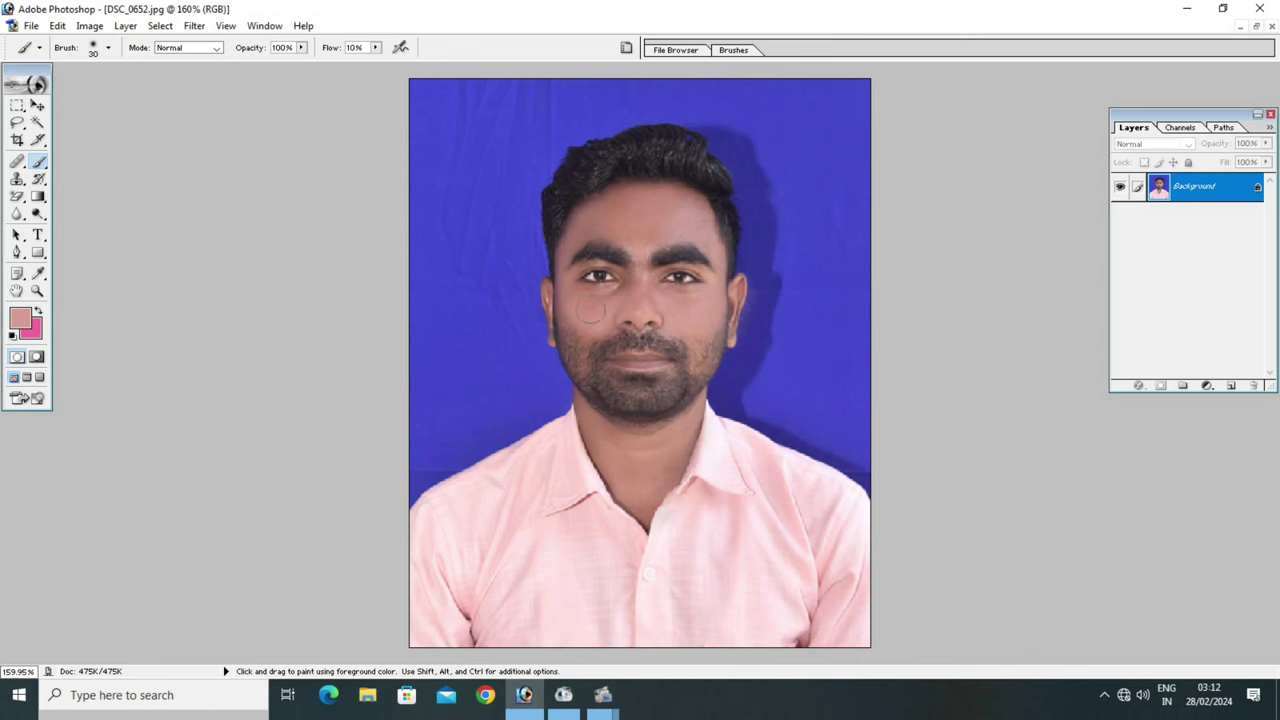
{"action": "key", "text": "bracketleft"}
{"action": "key", "text": "ctrl+b"}
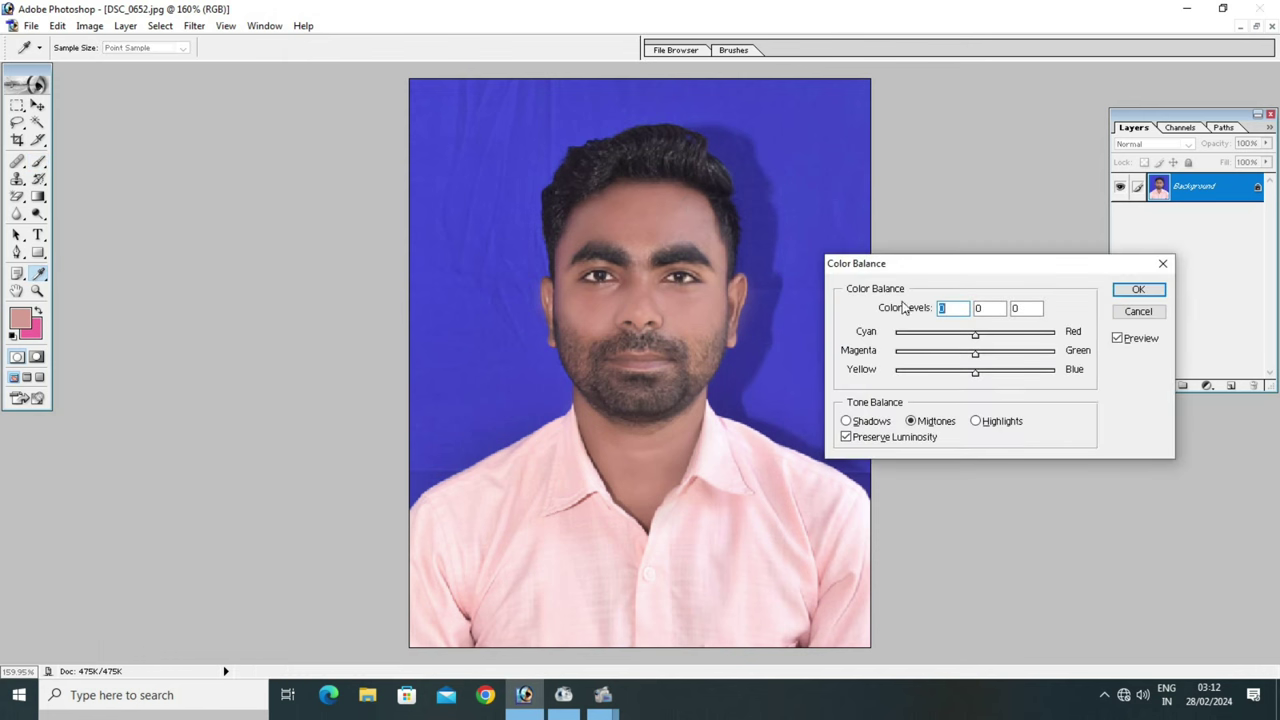
Step: Set Color Balance midtone levels to -12, -5, +4 and apply
{"action": "left_click", "coordinate": [955, 308]}
{"action": "key", "text": "Down"}
{"action": "key", "text": "Down"}
{"action": "key", "text": "Down"}
{"action": "key", "text": "Down"}
{"action": "key", "text": "Down"}
{"action": "key", "text": "Down"}
{"action": "key", "text": "Down"}
{"action": "key", "text": "Down"}
{"action": "key", "text": "Down"}
{"action": "key", "text": "Down"}
{"action": "key", "text": "Down"}
{"action": "key", "text": "Down"}
{"action": "left_click", "coordinate": [991, 307]}
{"action": "key", "text": "Down"}
{"action": "key", "text": "Down"}
{"action": "key", "text": "Down"}
{"action": "left_click", "coordinate": [1033, 308]}
{"action": "key", "text": "Up"}
{"action": "key", "text": "Up"}
{"action": "key", "text": "Up"}
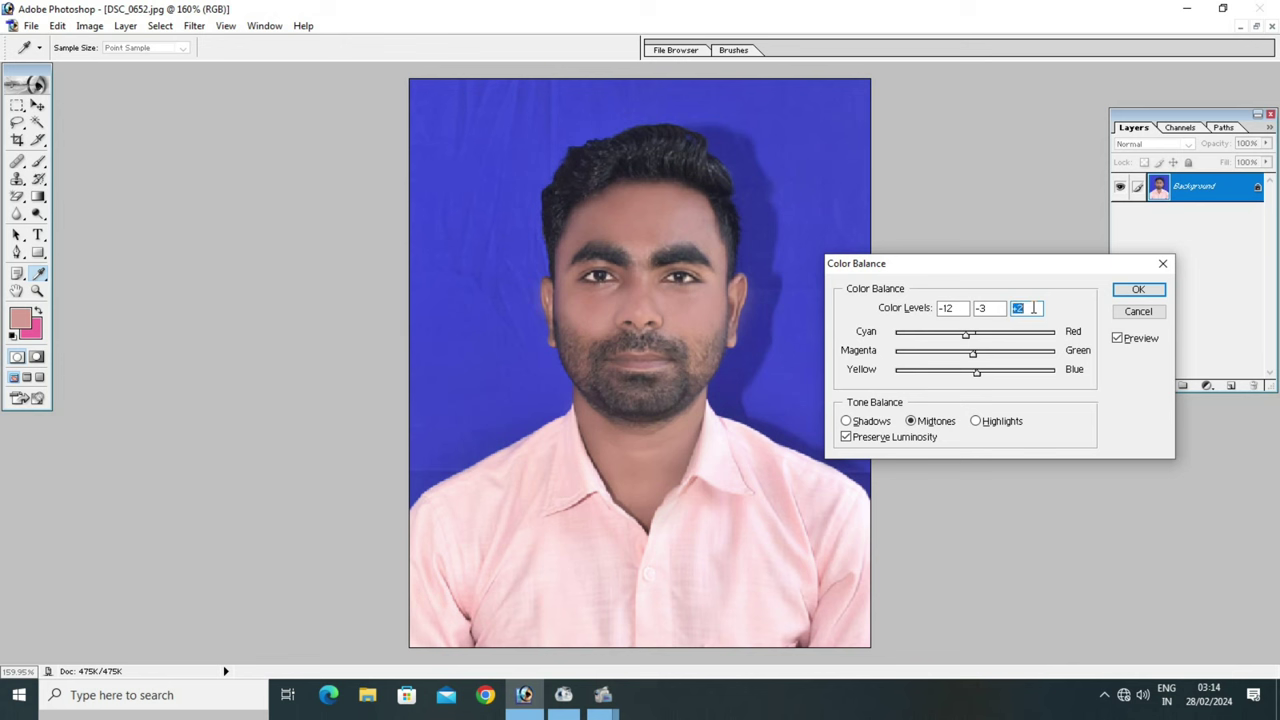
{"action": "key", "text": "Up"}
{"action": "key", "text": "Up"}
{"action": "key", "text": "Up"}
{"action": "key", "text": "Up"}
{"action": "key", "text": "Up"}
{"action": "key", "text": "Up"}
{"action": "key", "text": "Up"}
{"action": "key", "text": "Up"}
{"action": "key", "text": "Up"}
{"action": "left_click", "coordinate": [1000, 308]}
{"action": "key", "text": "Down"}
{"action": "key", "text": "Down"}
{"action": "key", "text": "Up"}
{"action": "key", "text": "Up"}
{"action": "key", "text": "Up"}
{"action": "key", "text": "Up"}
{"action": "key", "text": "Up"}
{"action": "key", "text": "Up"}
{"action": "key", "text": "Up"}
{"action": "key", "text": "Up"}
{"action": "key", "text": "Up"}
{"action": "left_click", "coordinate": [1128, 292]}
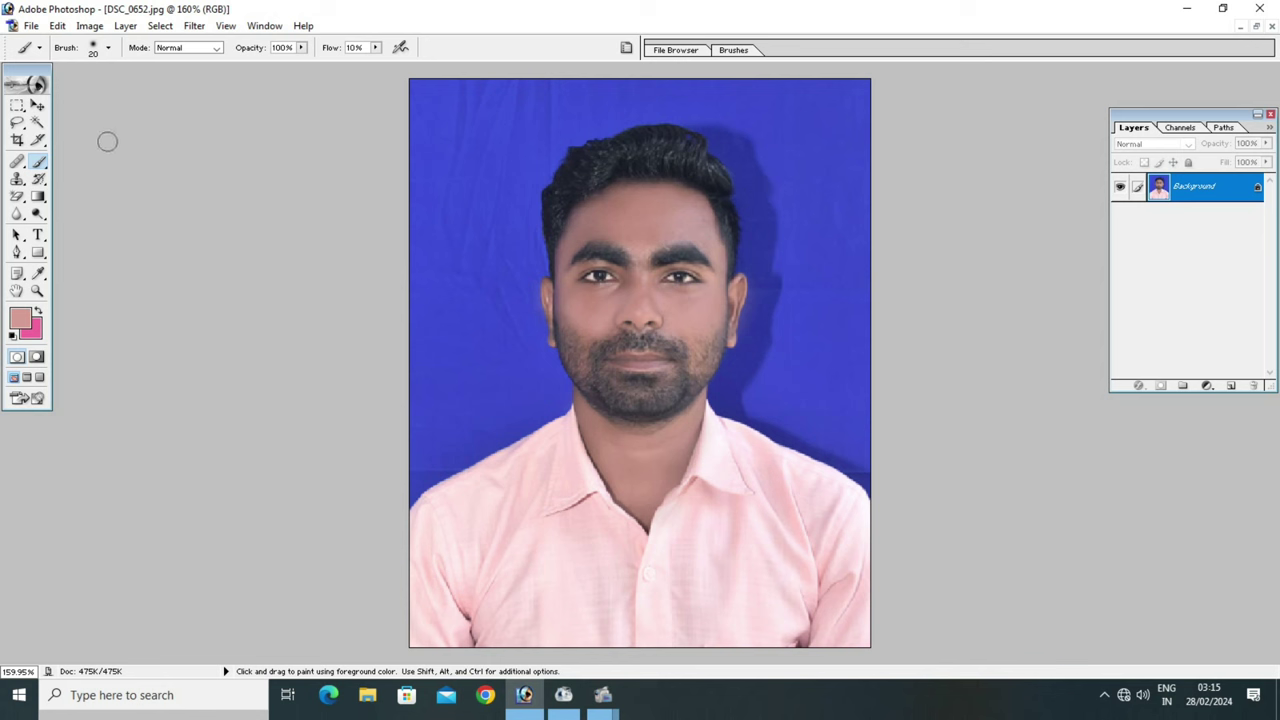
Step: Magic Wand-select the blue backdrop, adding the shadowed area beside the hair
{"action": "left_click", "coordinate": [40, 126]}
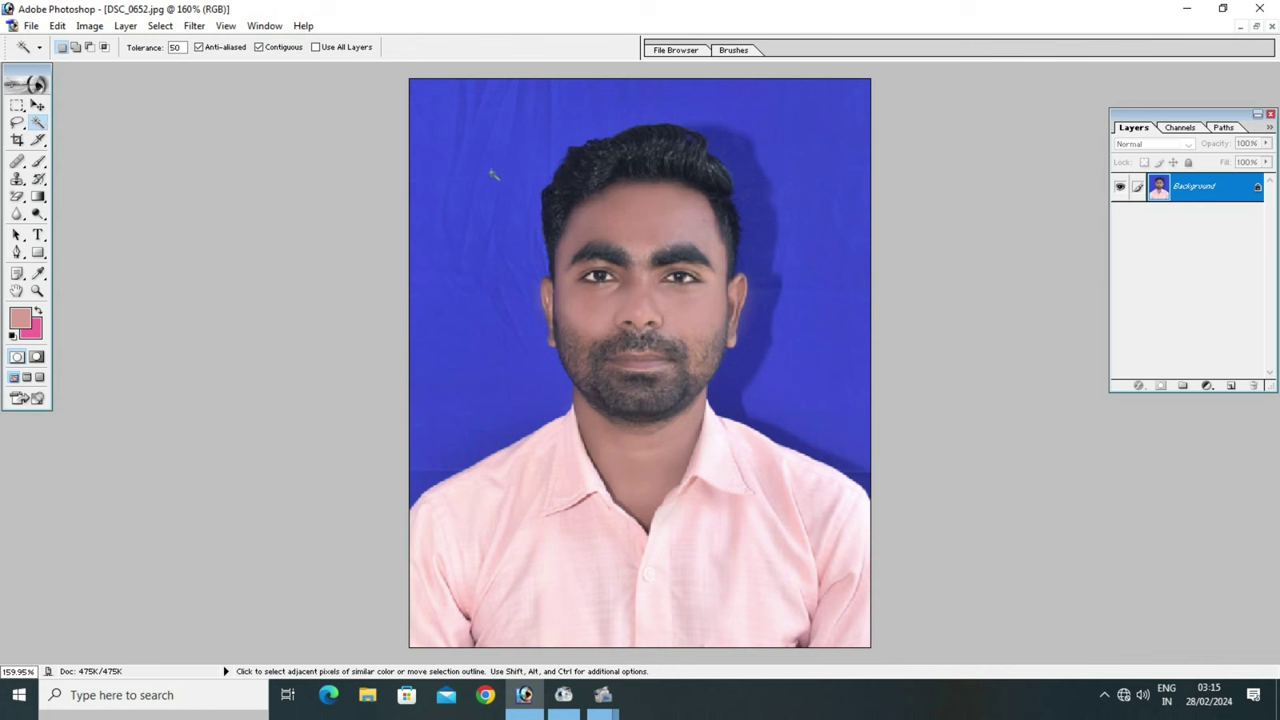
{"action": "left_click", "coordinate": [505, 198]}
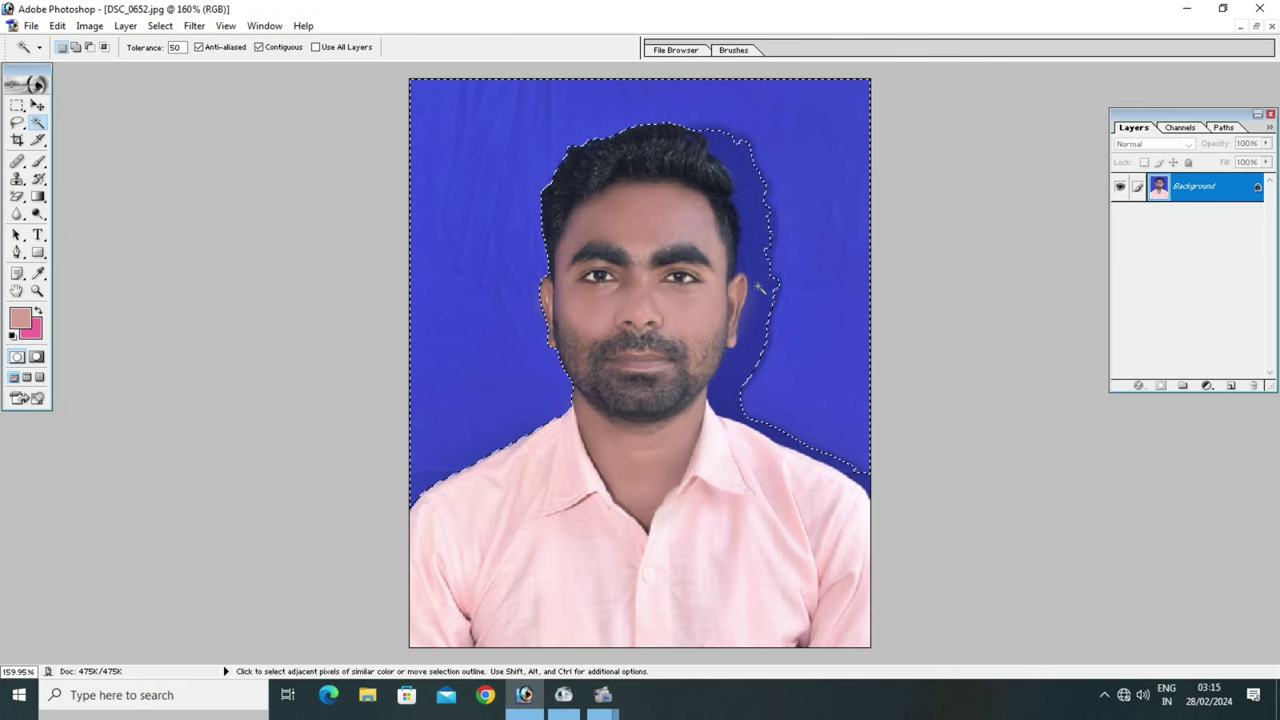
{"action": "key", "text": "shift"}
{"action": "left_click", "coordinate": [766, 231], "text": "shift"}
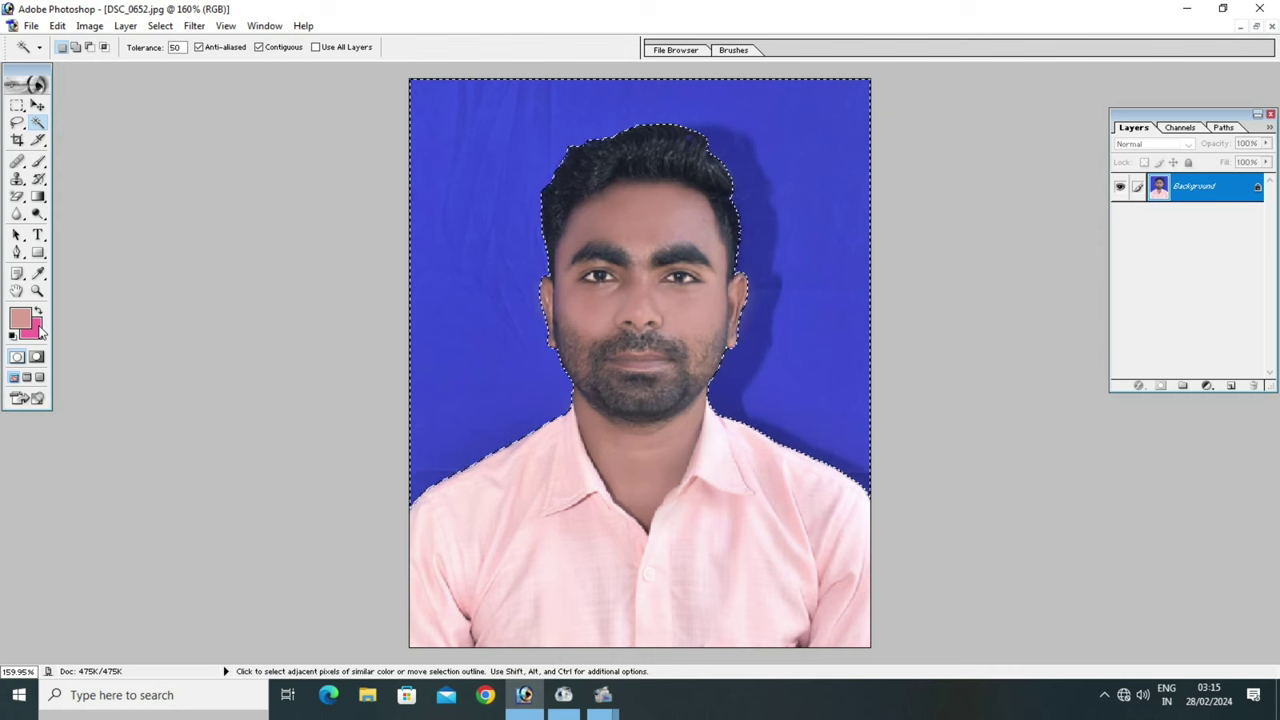
Step: Set the background colour to light blue 5674F5 (R 86, G 116, B 245)
{"action": "left_click", "coordinate": [38, 330]}
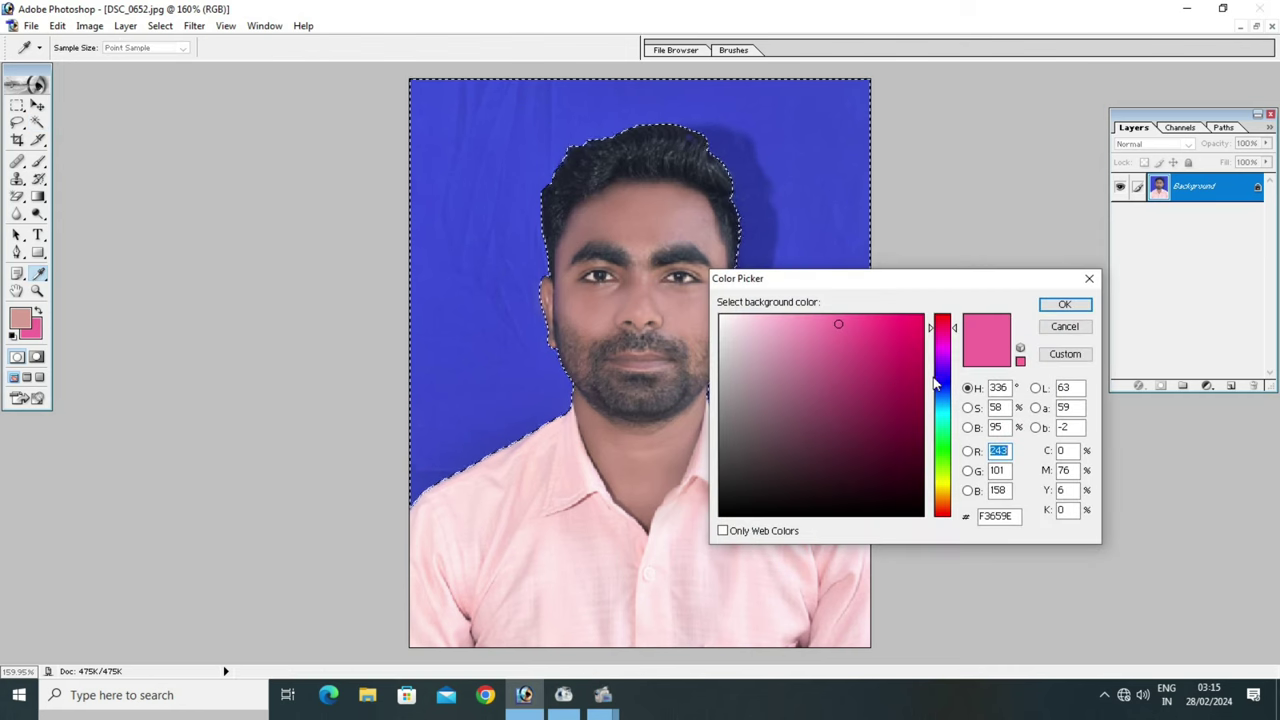
{"action": "left_click", "coordinate": [942, 433]}
{"action": "left_click", "coordinate": [946, 337]}
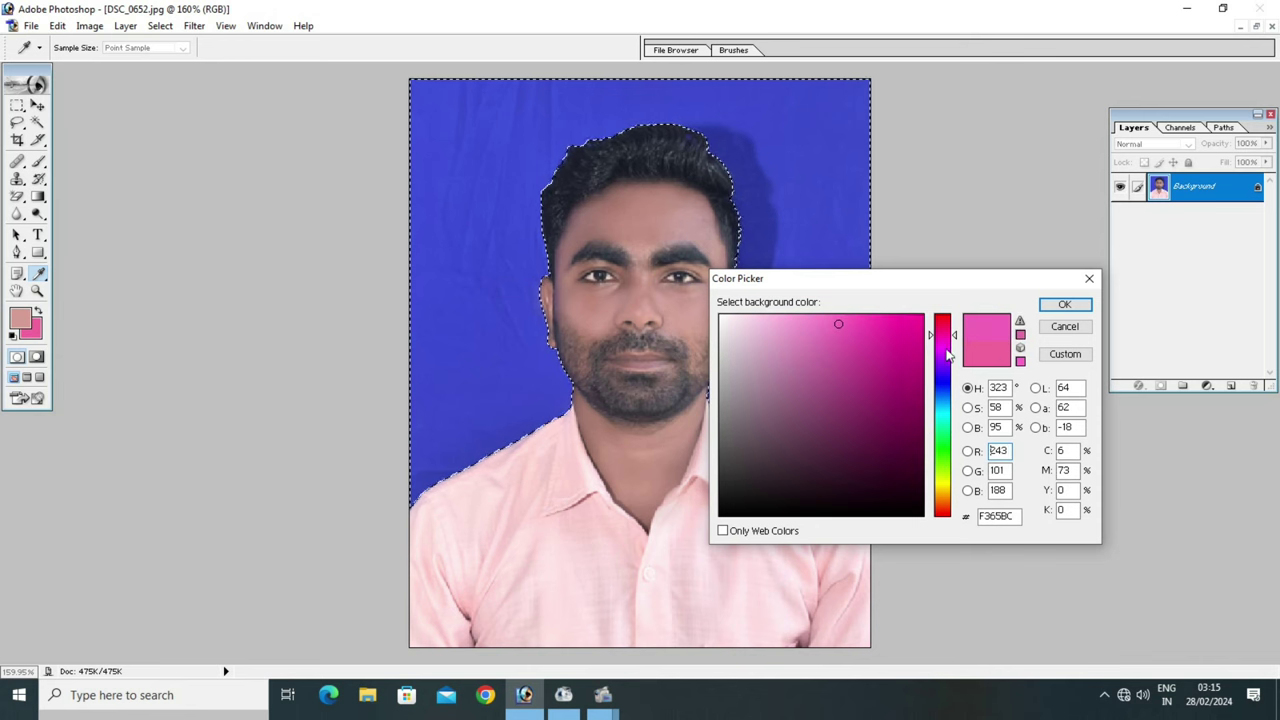
{"action": "left_click", "coordinate": [944, 378]}
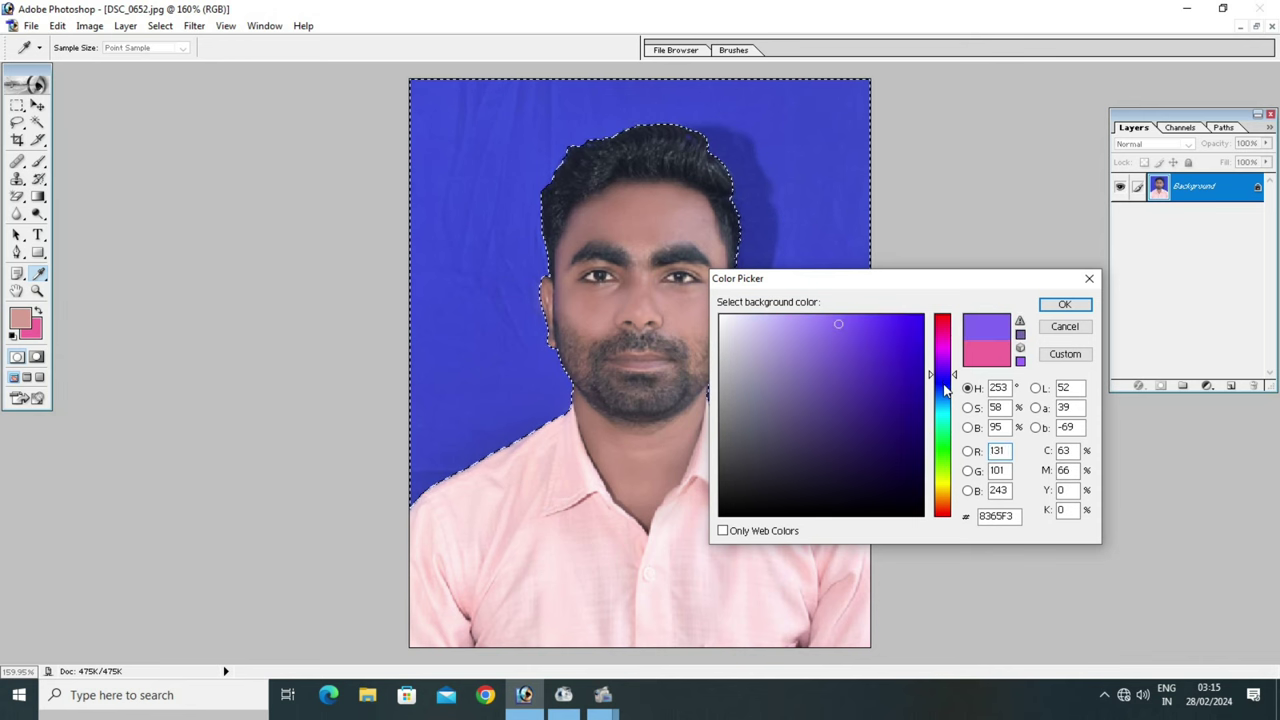
{"action": "left_click", "coordinate": [945, 390]}
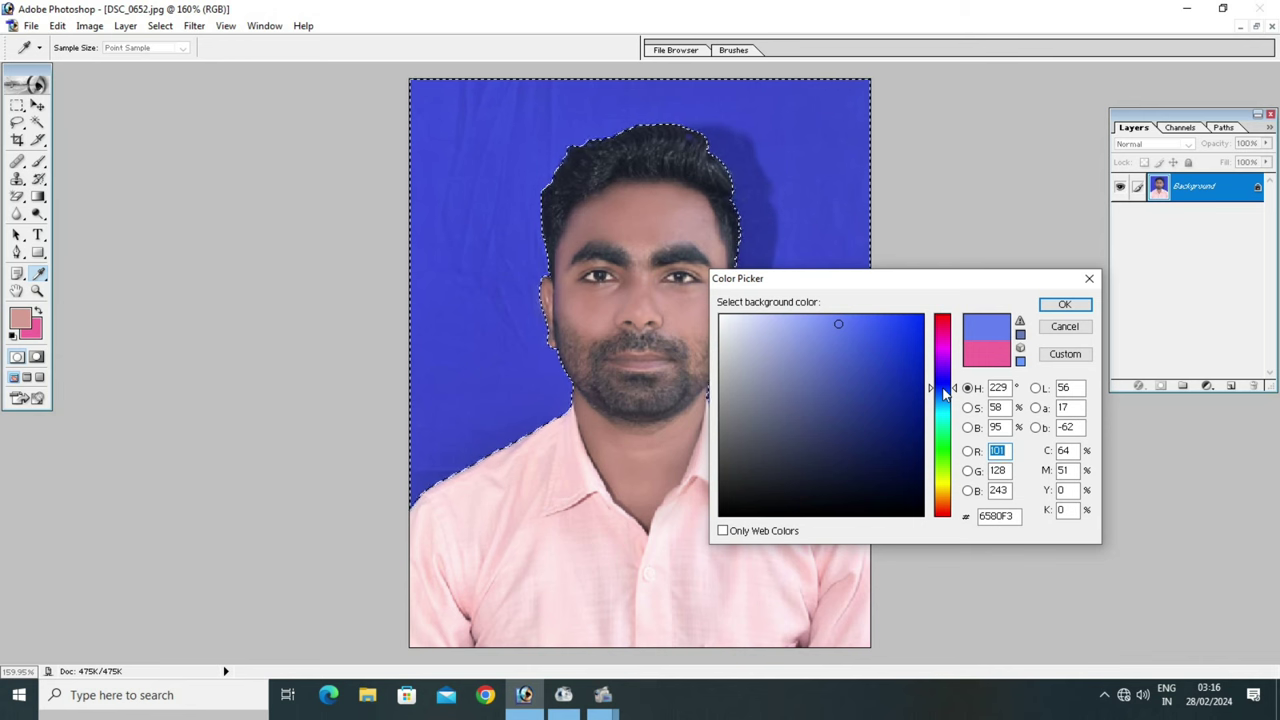
{"action": "left_click", "coordinate": [852, 322]}
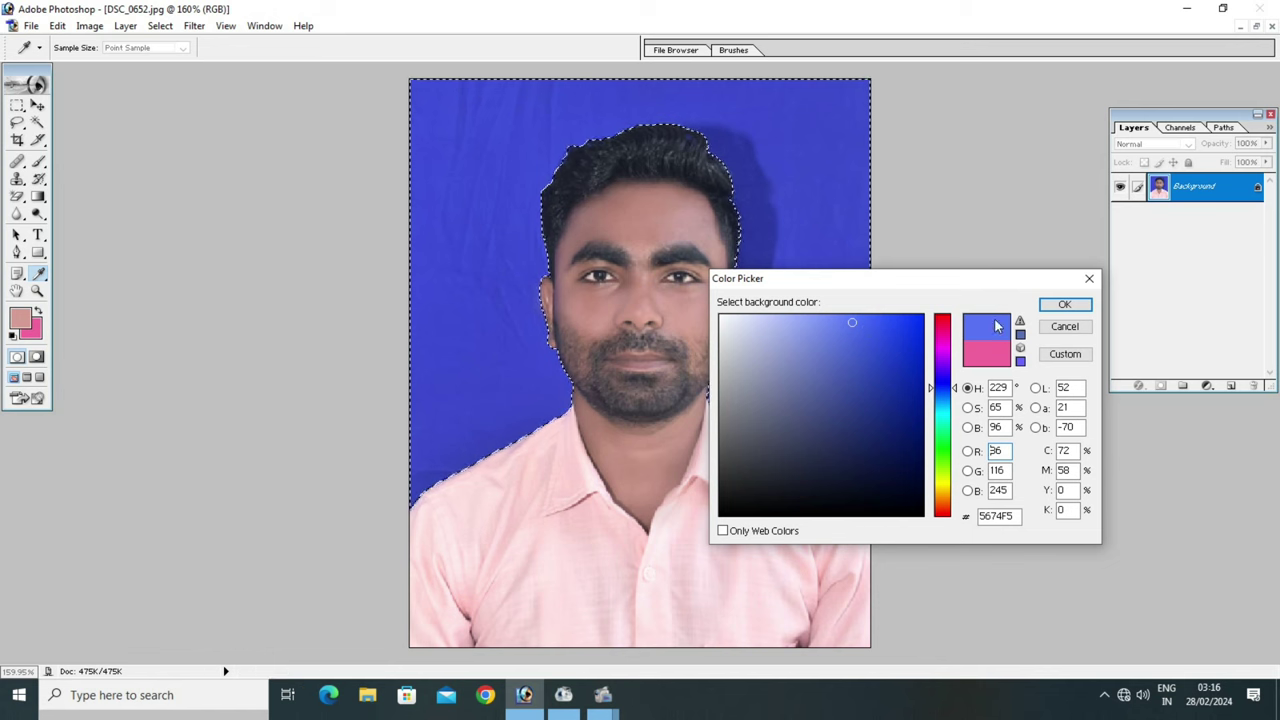
{"action": "left_click", "coordinate": [1063, 305]}
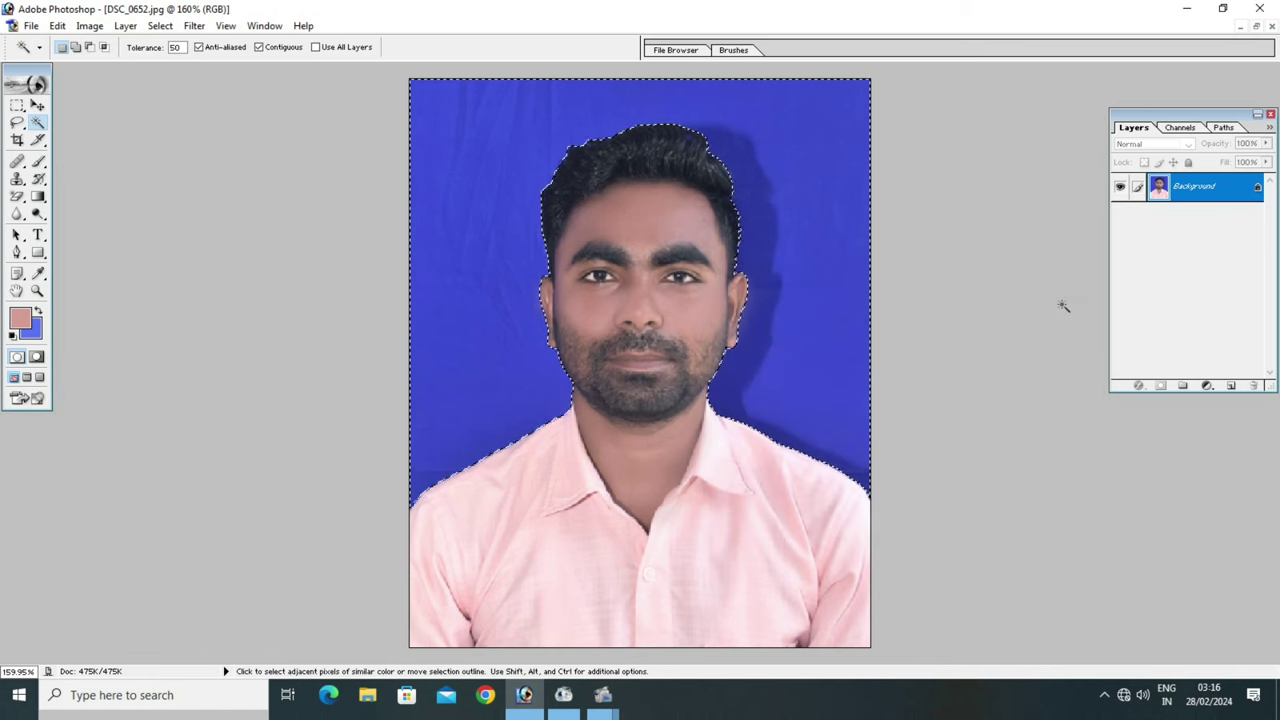
Step: Fill the selected backdrop with the light blue, deselect, and view at 100%
{"action": "key", "text": "Delete"}
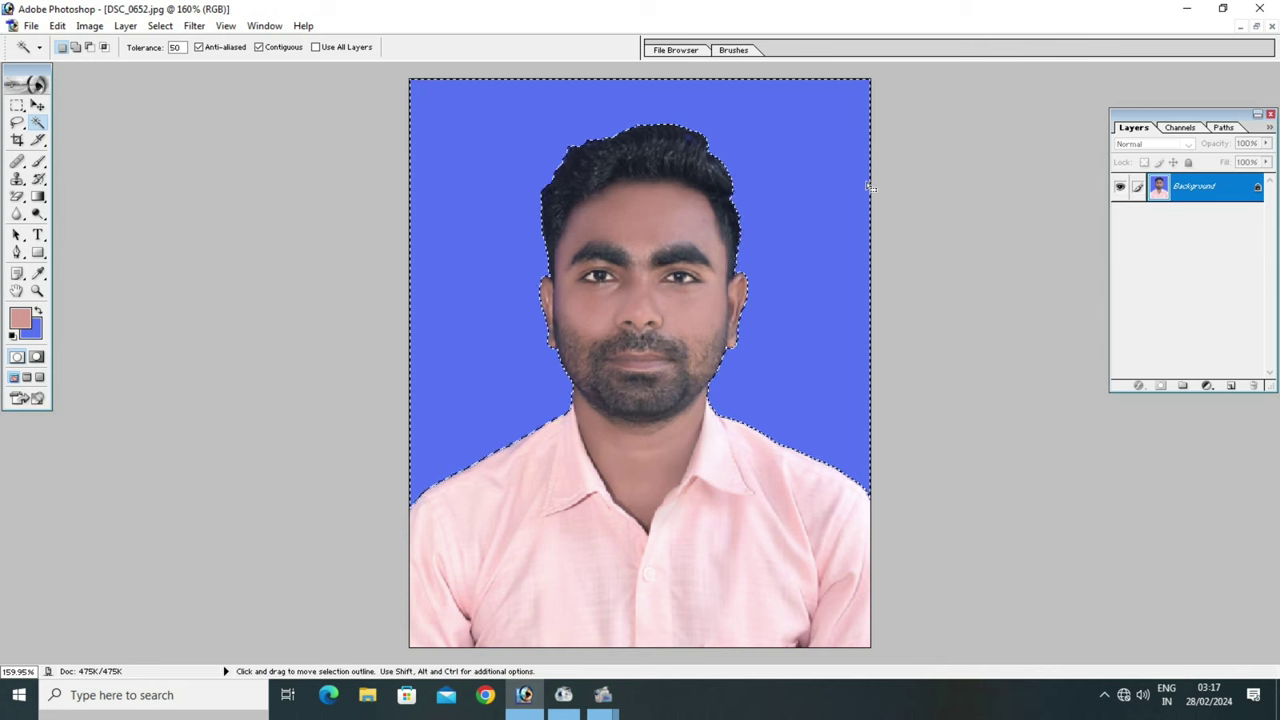
{"action": "key", "text": "ctrl+d"}
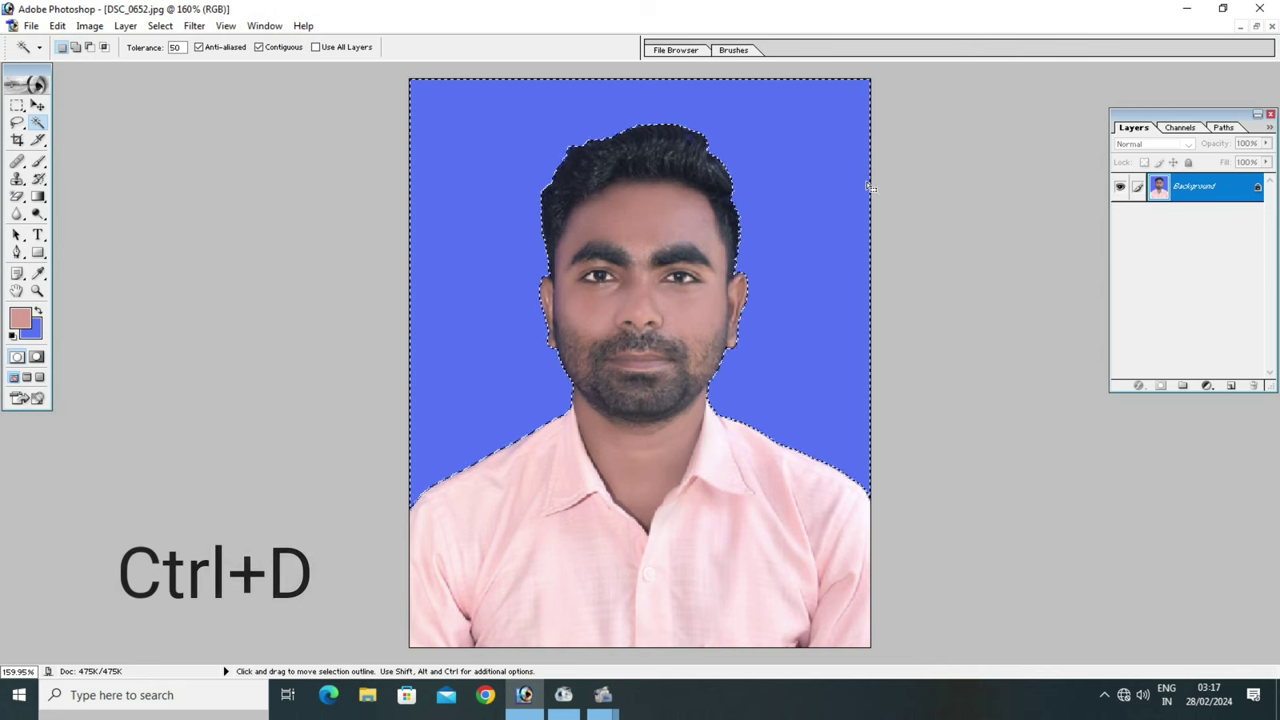
{"action": "key", "text": "ctrl+d"}
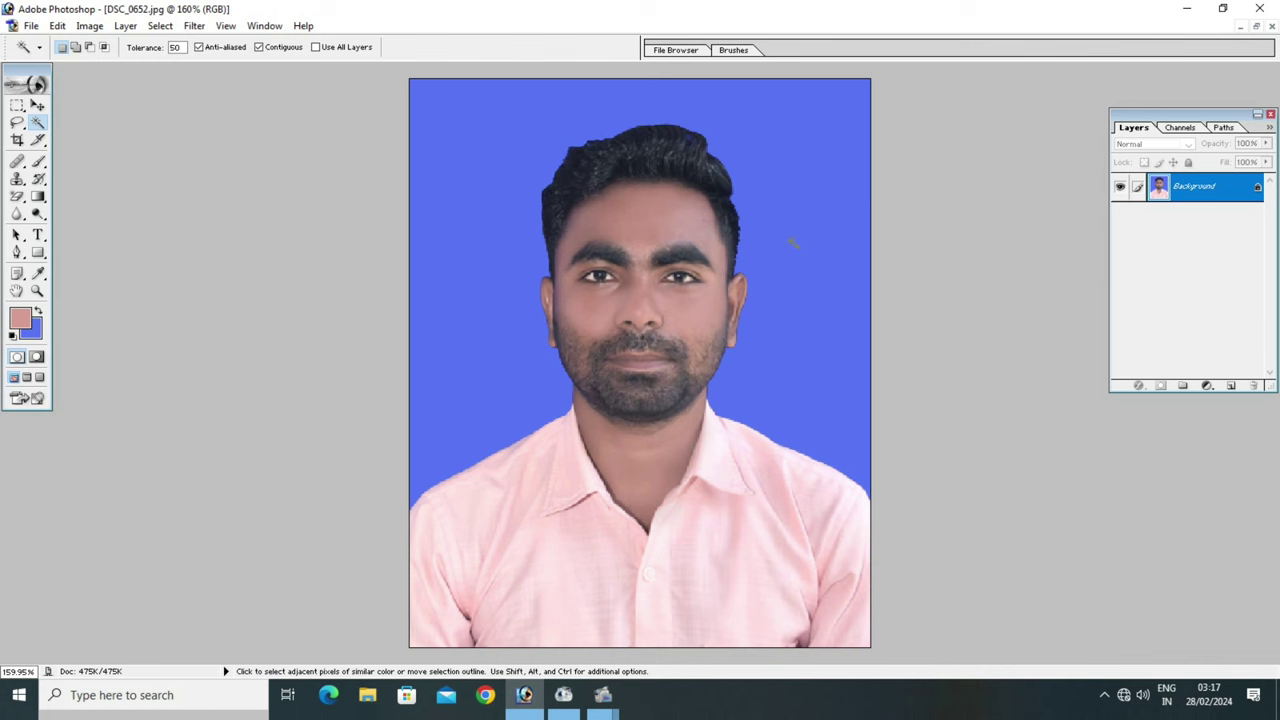
{"action": "key", "text": "ctrl+alt+0"}
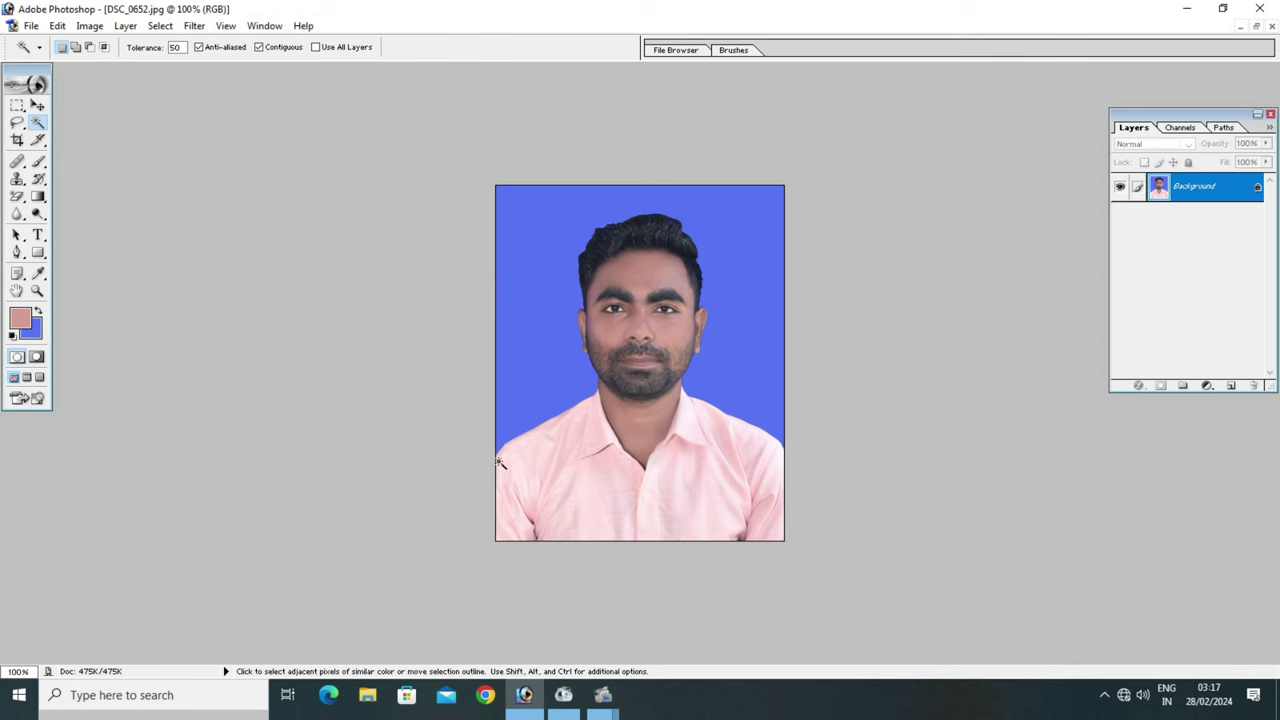
Step: Stroke the whole image with a 3 px black inside border, then deselect
{"action": "key", "text": "ctrl+a"}
{"action": "left_click", "coordinate": [59, 27]}
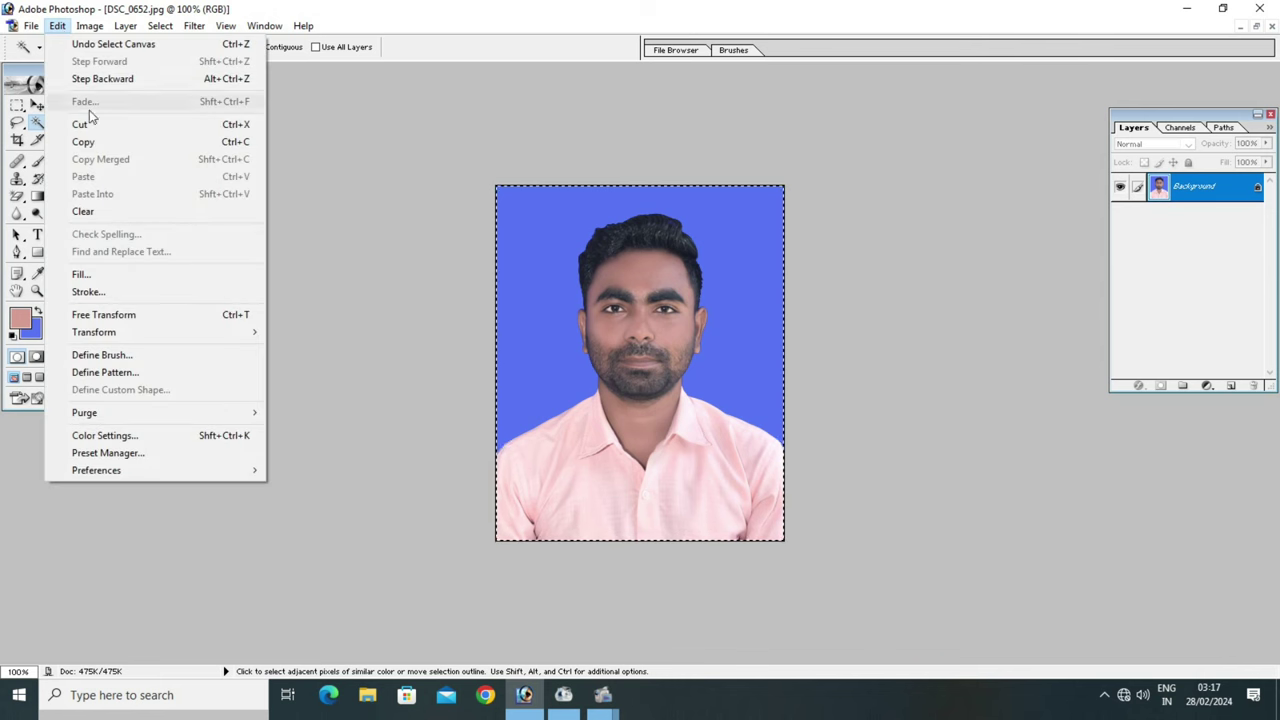
{"action": "left_click", "coordinate": [88, 294]}
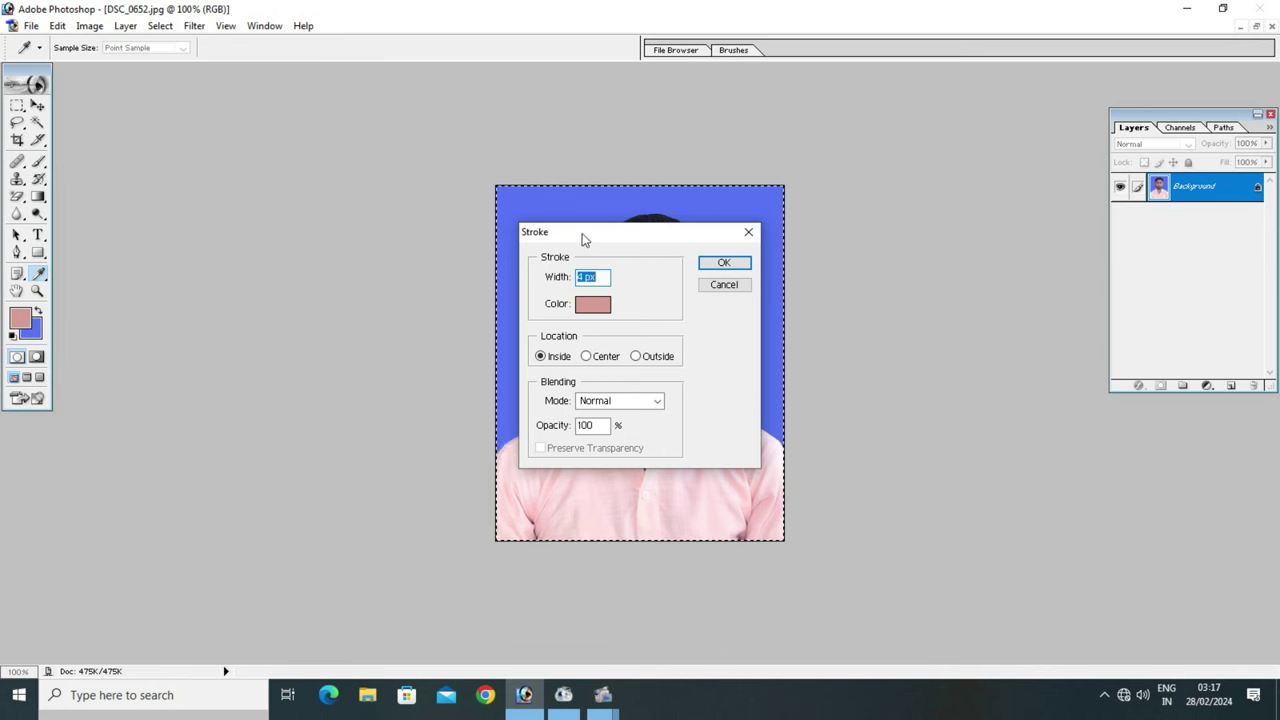
{"action": "left_click_drag", "start_coordinate": [592, 238], "coordinate": [857, 256]}
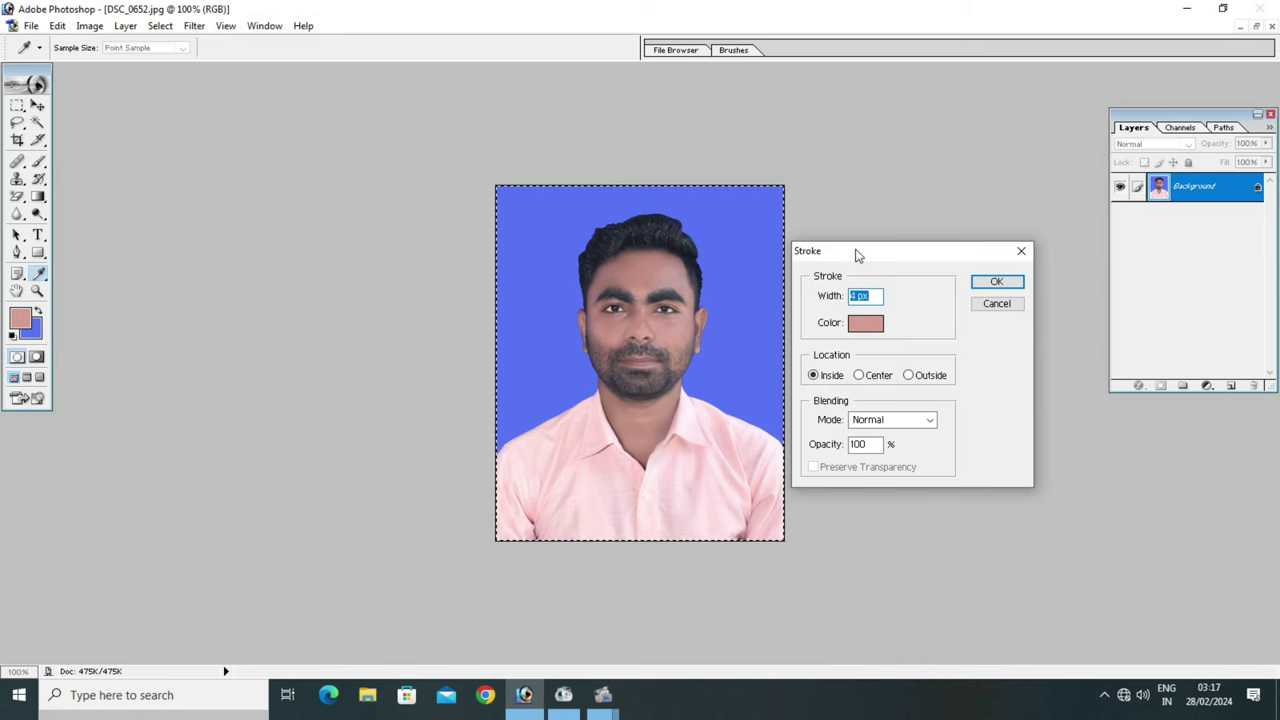
{"action": "left_click", "coordinate": [864, 323]}
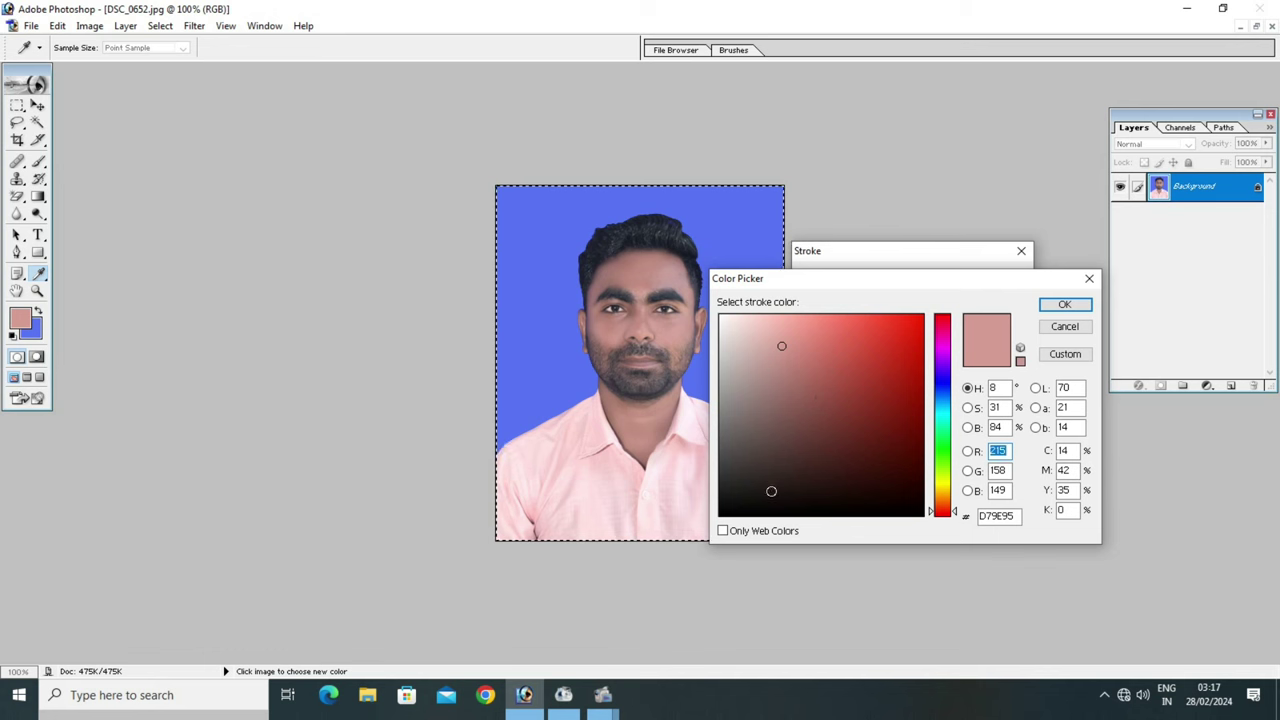
{"action": "left_click", "coordinate": [759, 513]}
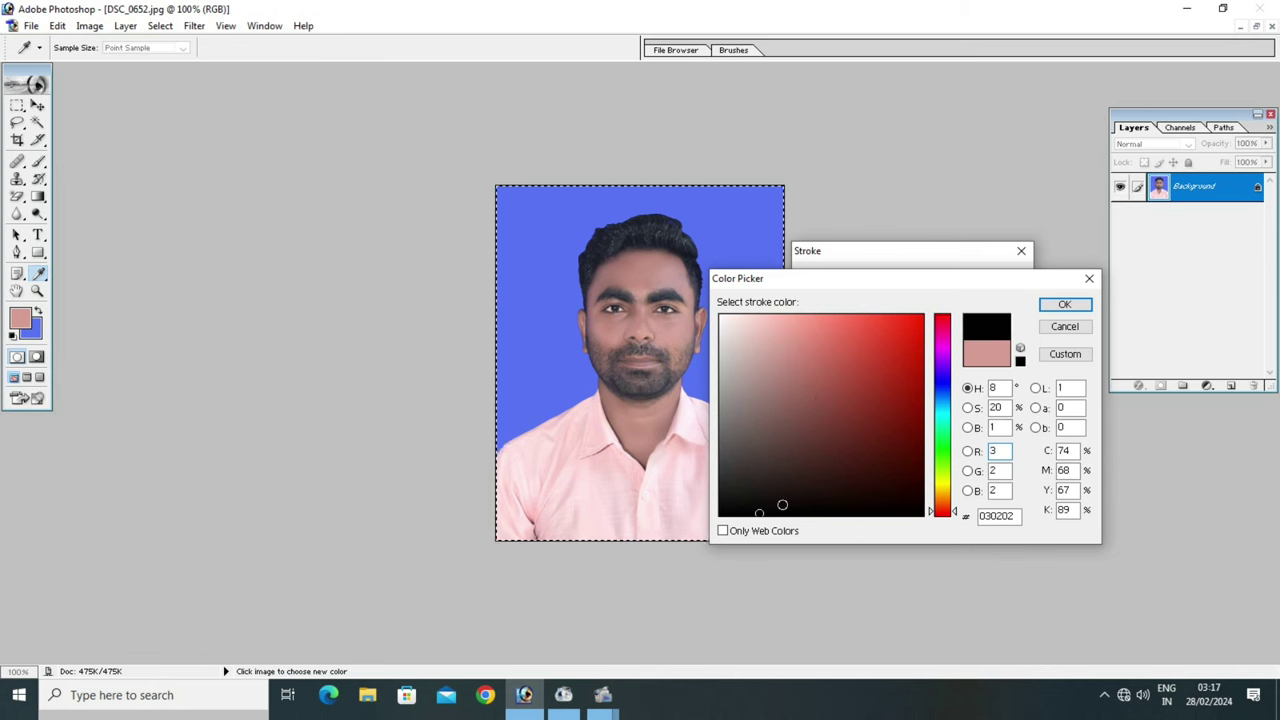
{"action": "left_click", "coordinate": [1065, 306]}
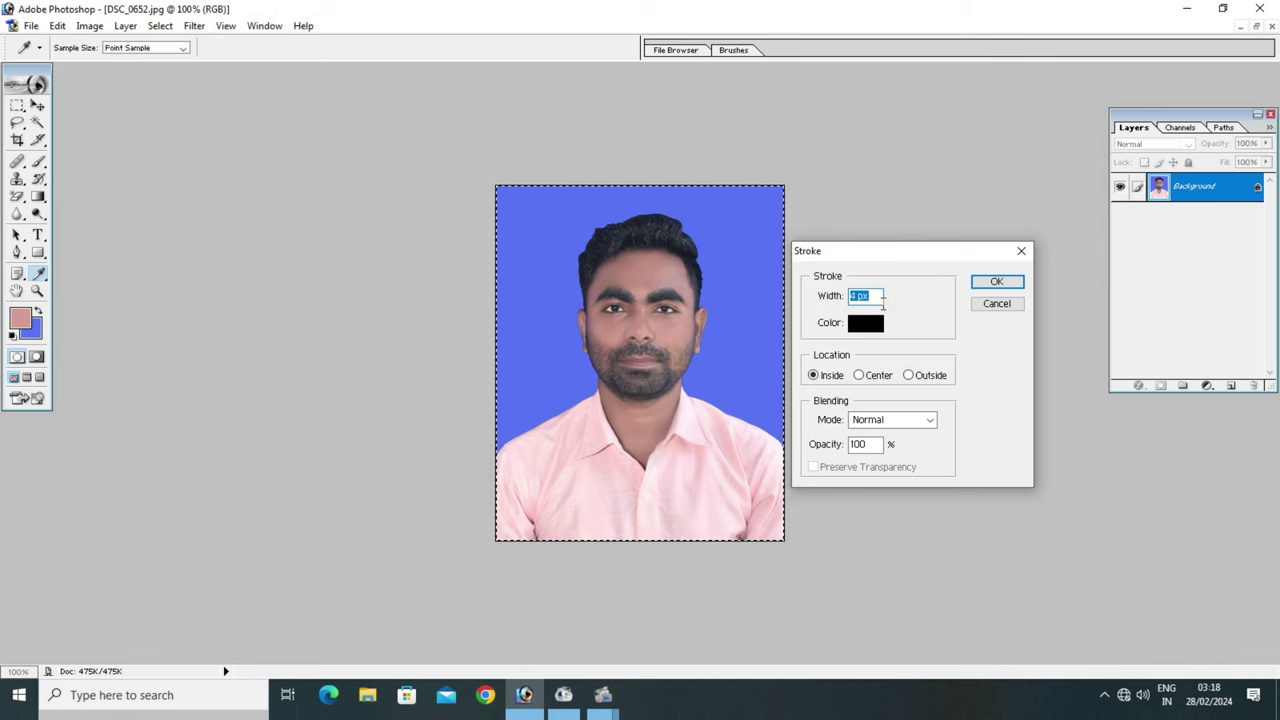
{"action": "left_click", "coordinate": [879, 297]}
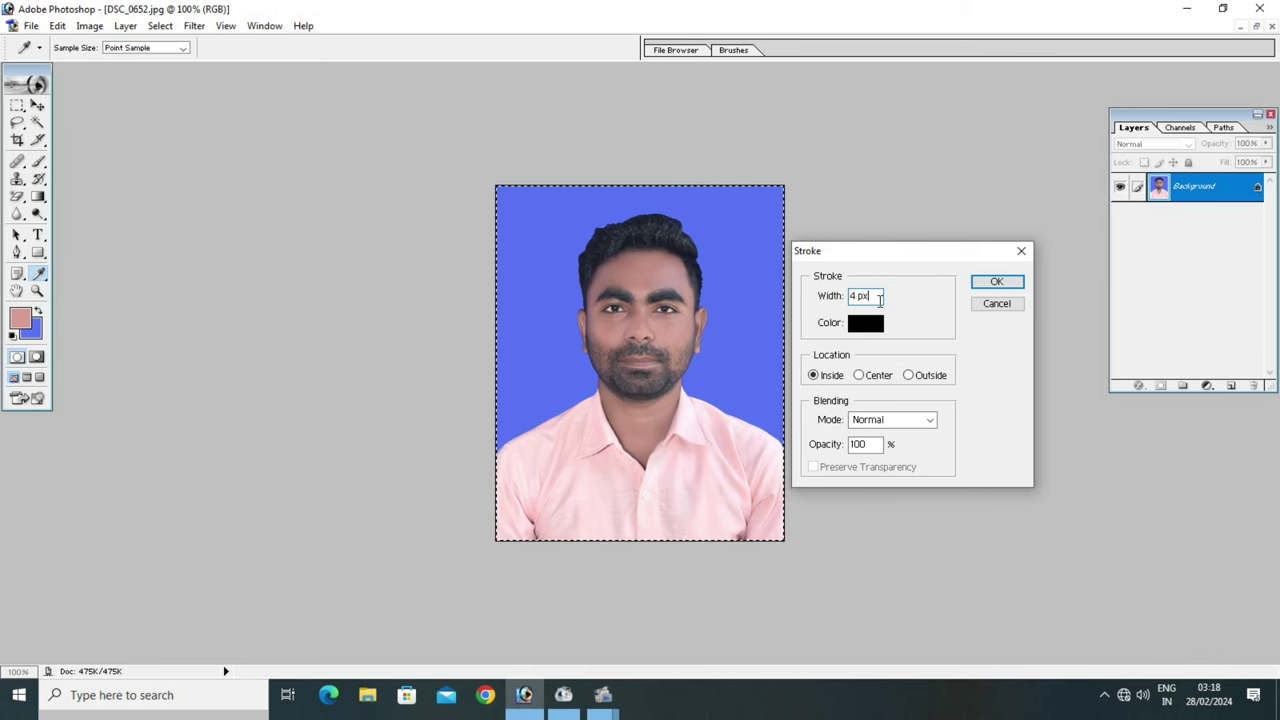
{"action": "key", "text": "Down"}
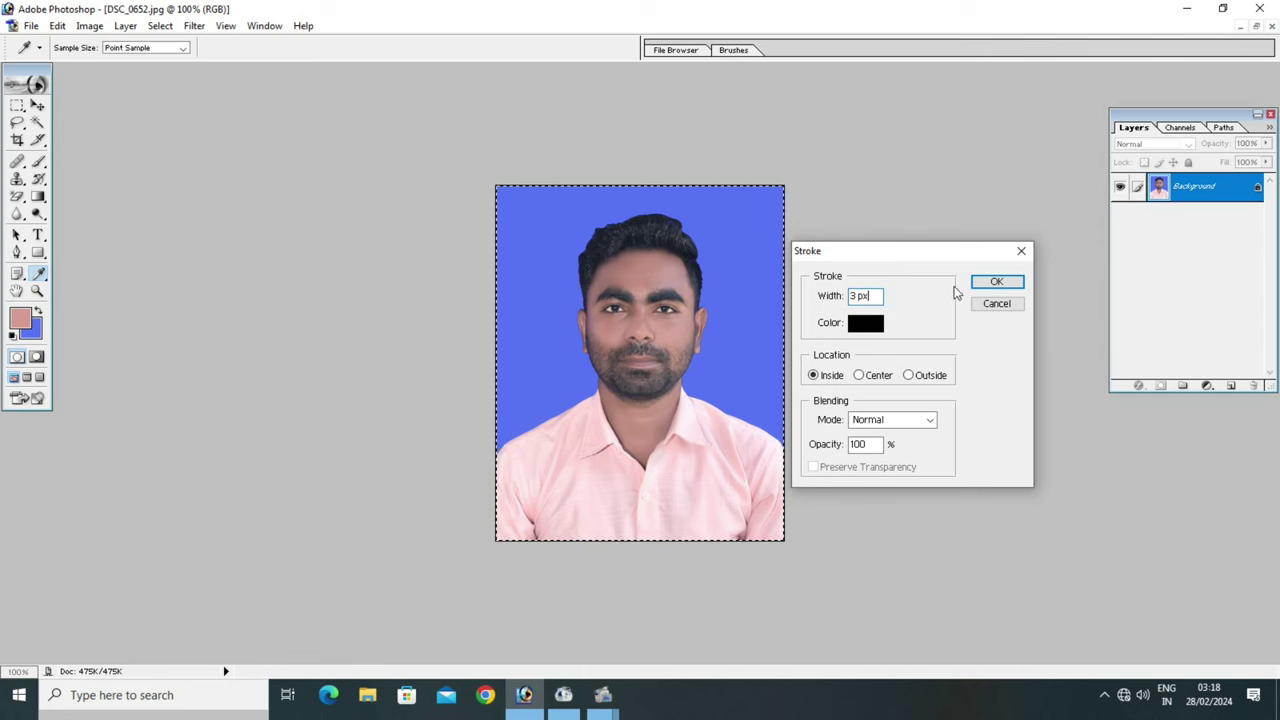
{"action": "left_click", "coordinate": [989, 283]}
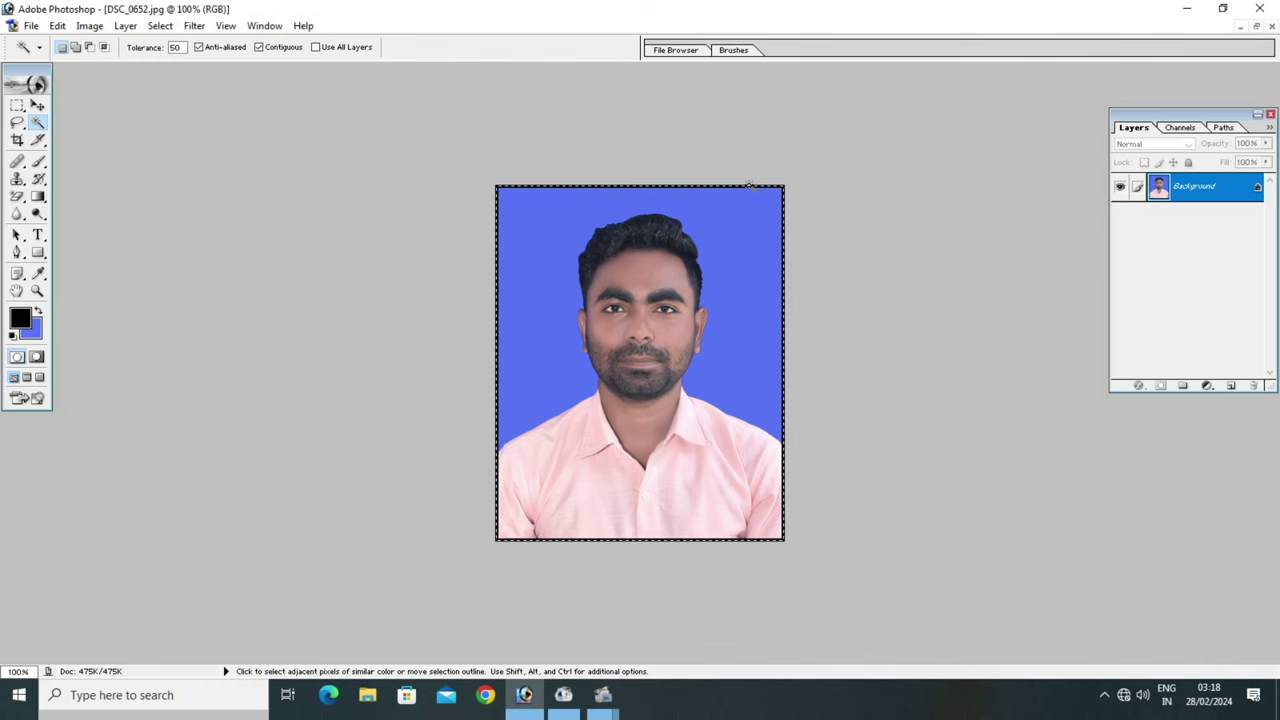
{"action": "key", "text": "ctrl+d"}
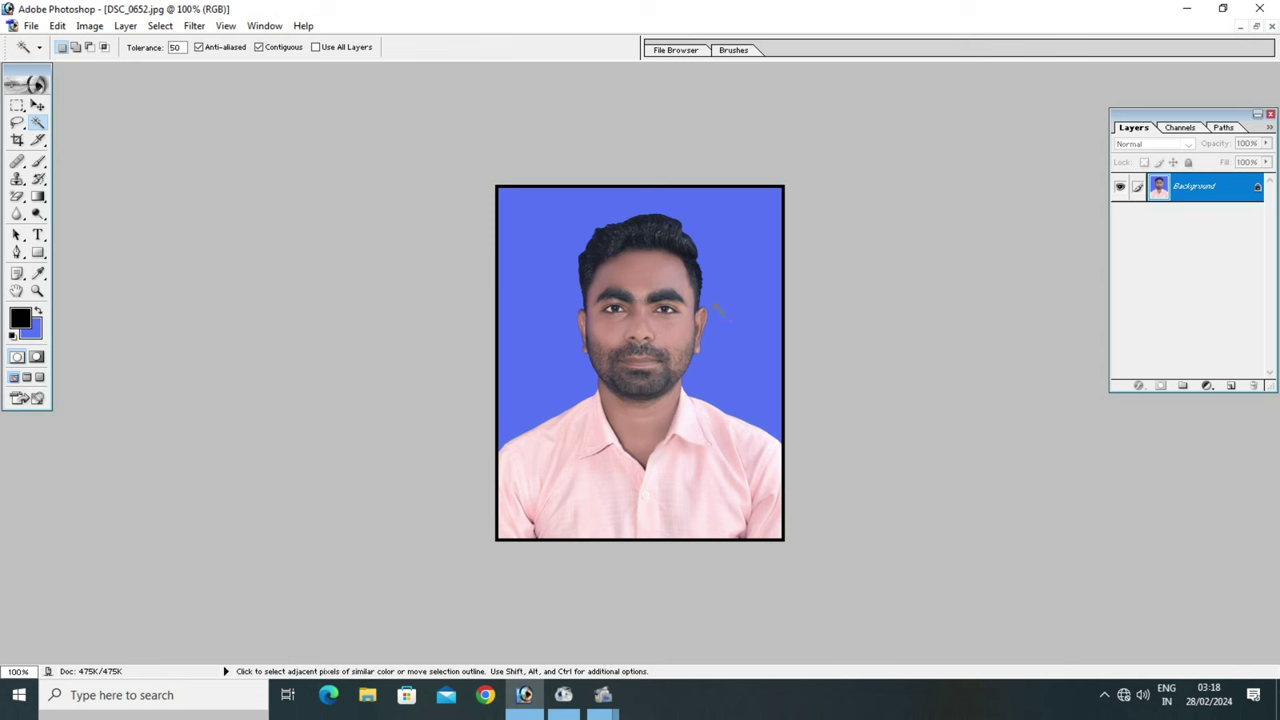
{"action": "key", "text": "ctrl"}
Step: Create a new A4 document at 300 pixels/inch and move its window aside
{"action": "key", "text": "ctrl+n"}
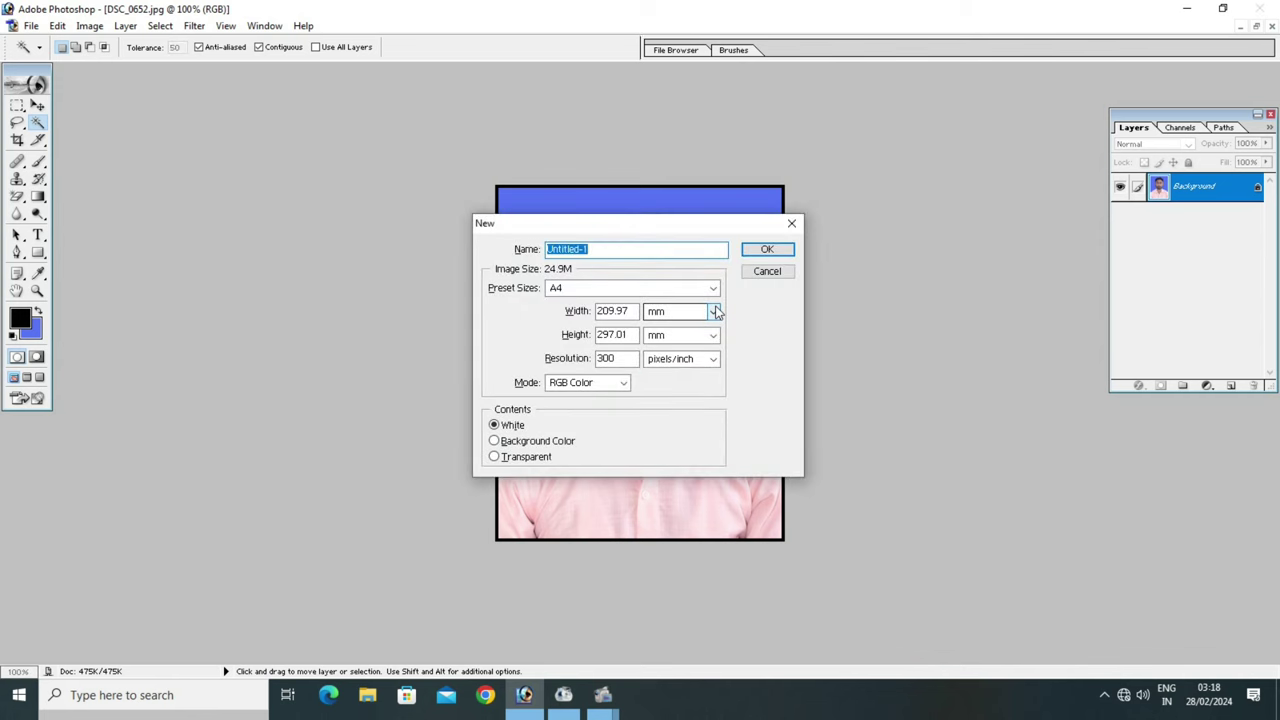
{"action": "left_click", "coordinate": [620, 288]}
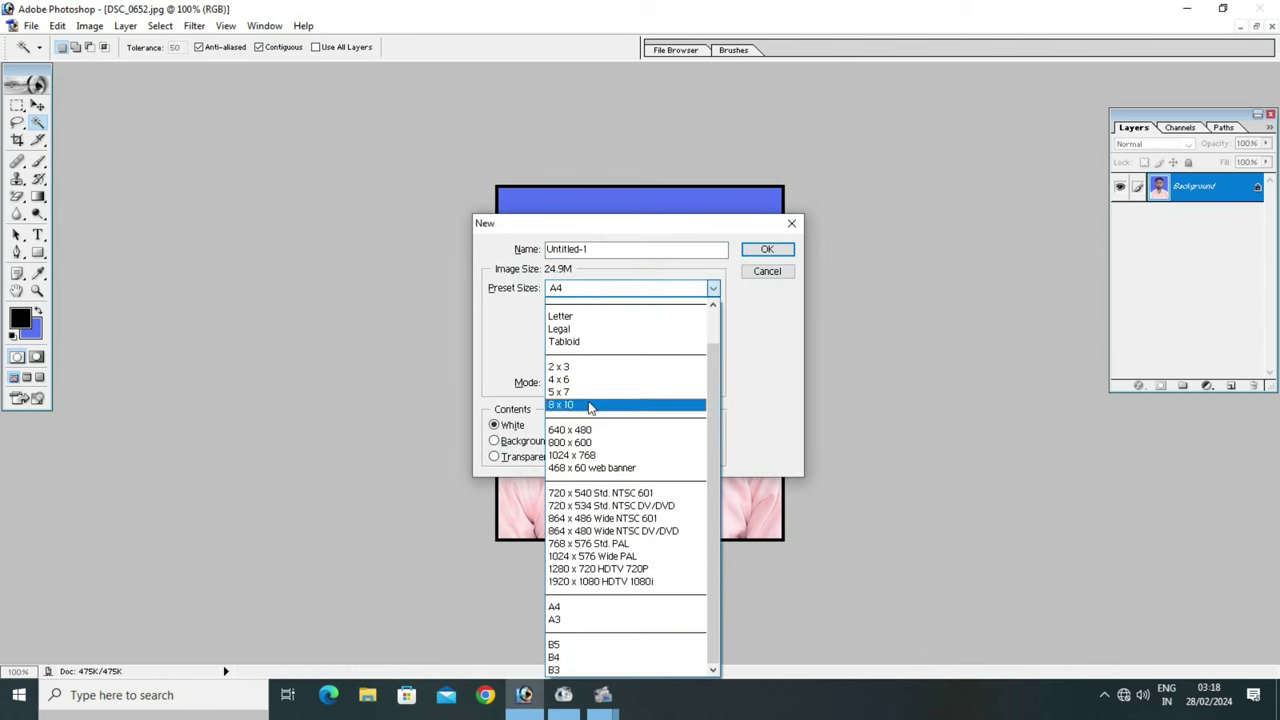
{"action": "left_click", "coordinate": [566, 608]}
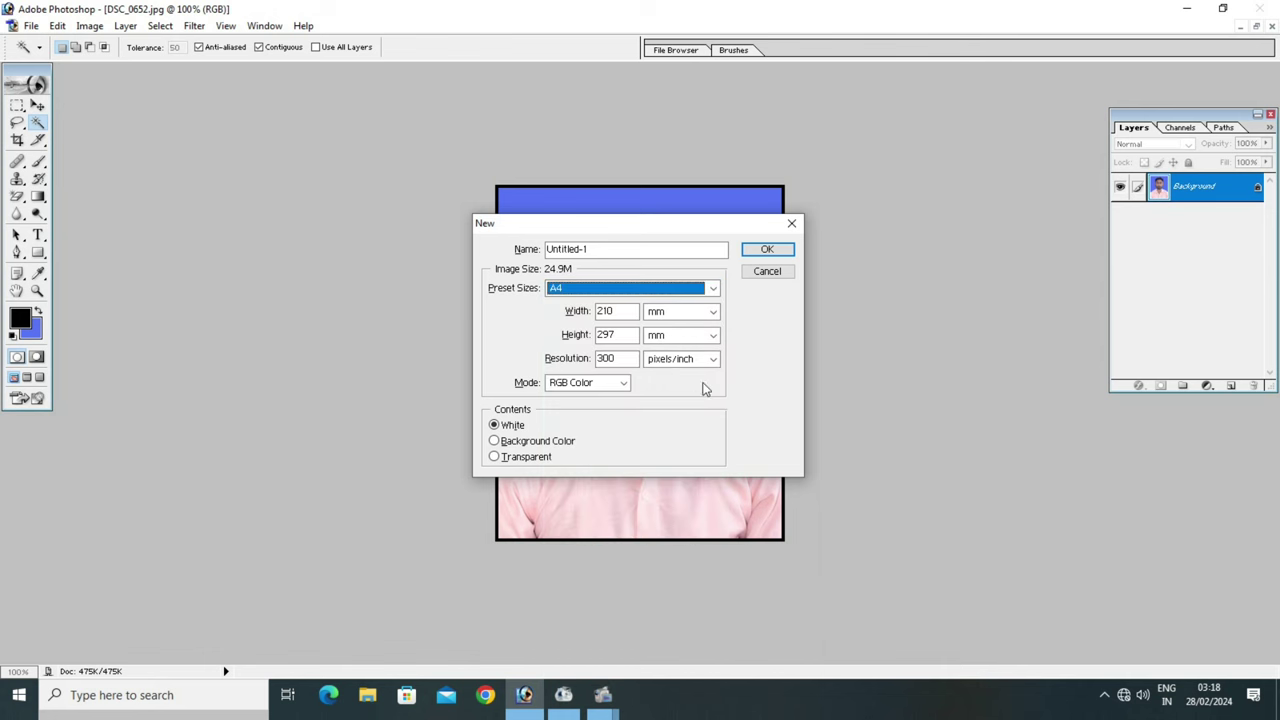
{"action": "left_click", "coordinate": [767, 249]}
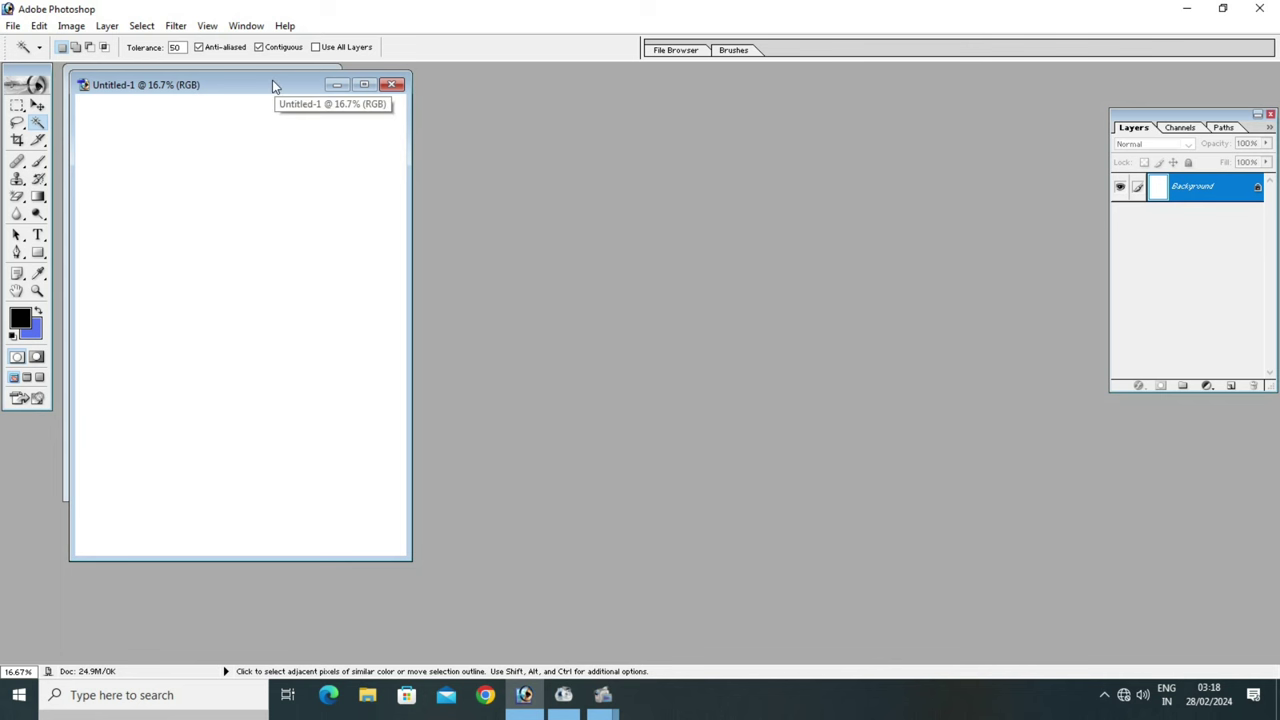
{"action": "left_click_drag", "start_coordinate": [272, 85], "coordinate": [620, 96]}
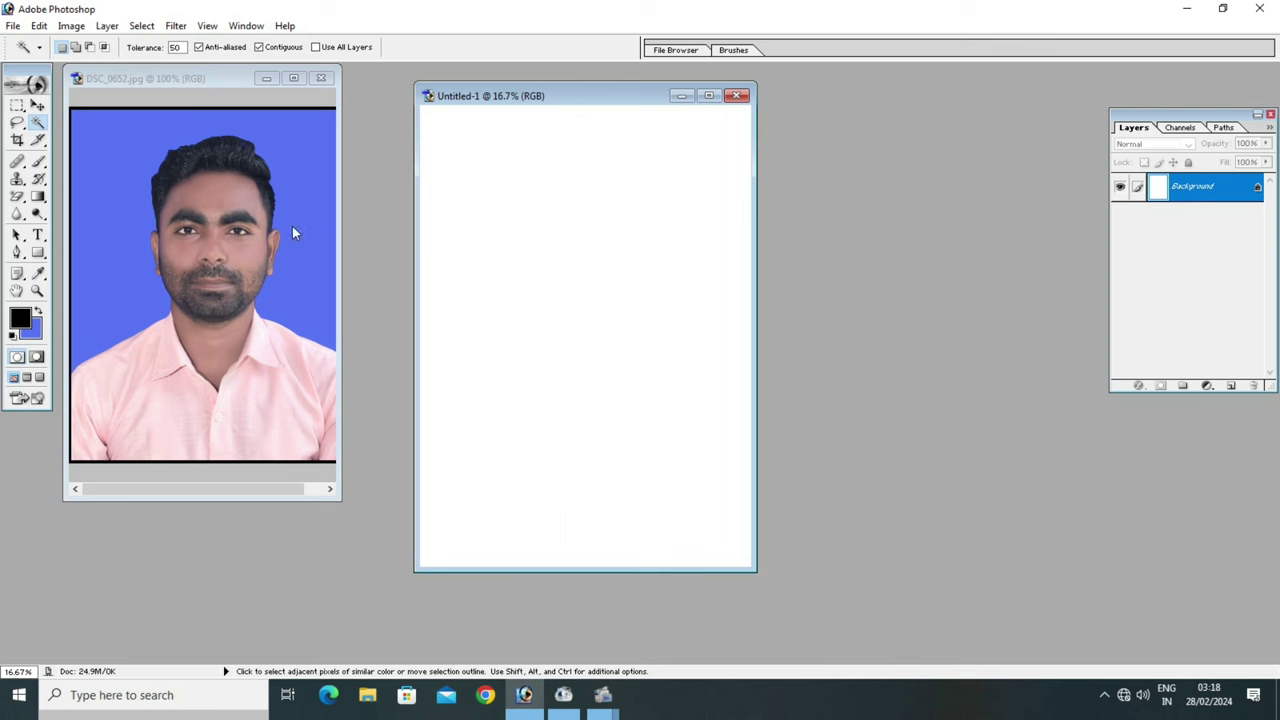
Step: Drag the portrait into Untitled-1 with the Move tool and place it top-left
{"action": "left_click", "coordinate": [40, 108]}
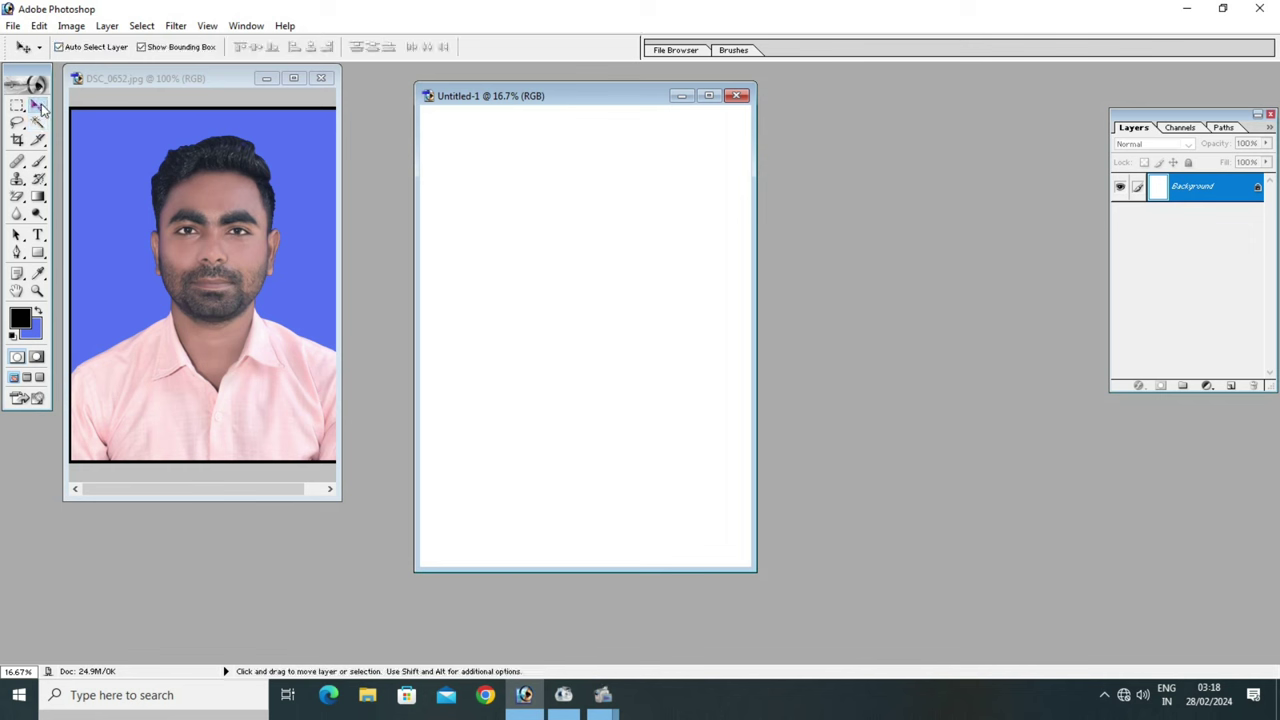
{"action": "left_click", "coordinate": [130, 157]}
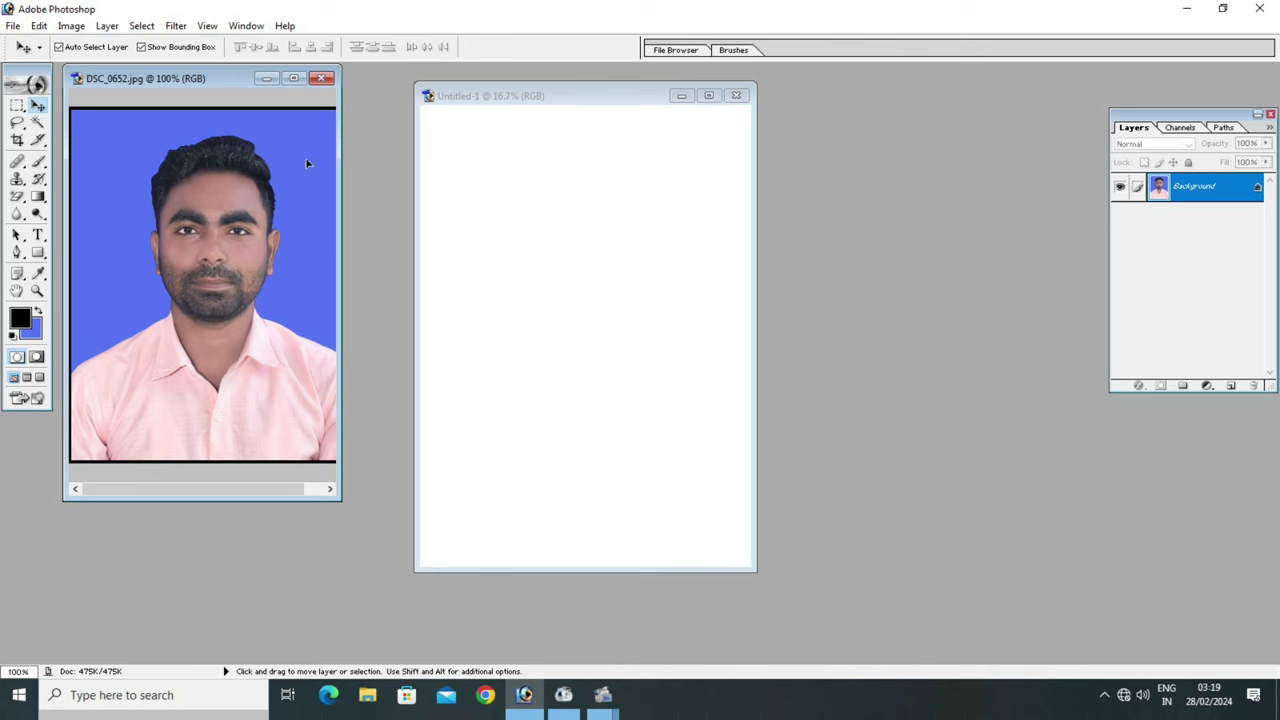
{"action": "mouse_move", "coordinate": [307, 163]}
{"action": "left_mouse_down"}
{"action": "mouse_move", "coordinate": [451, 191]}
{"action": "mouse_move", "coordinate": [497, 185]}
{"action": "left_mouse_up"}
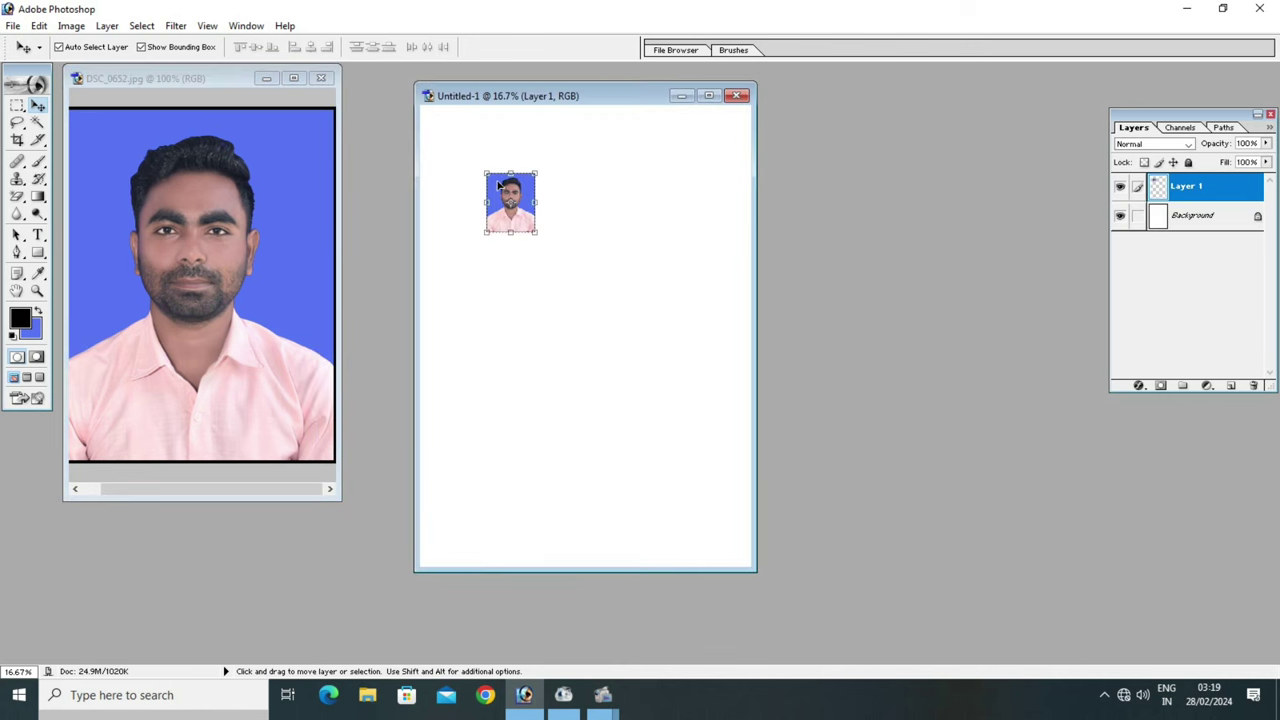
{"action": "left_click", "coordinate": [503, 190]}
{"action": "left_click_drag", "start_coordinate": [473, 158], "coordinate": [443, 128]}
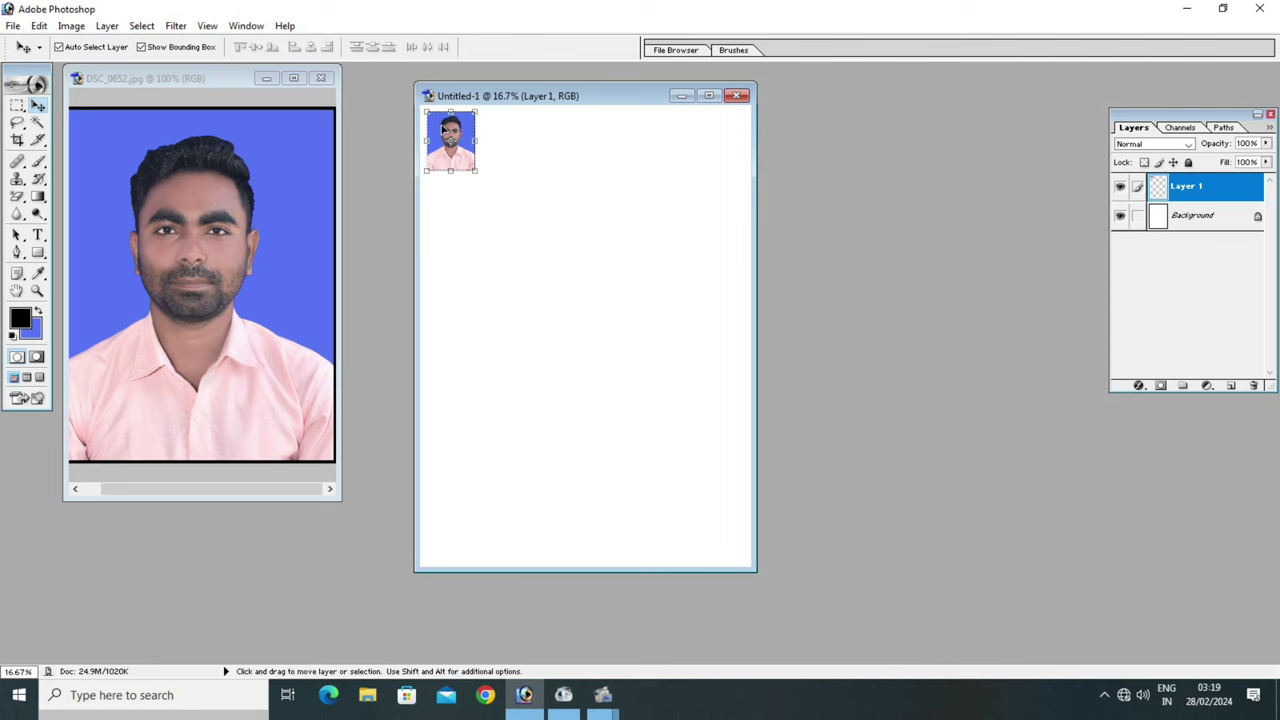
{"action": "key", "text": "shift+Left"}
{"action": "key", "text": "alt"}
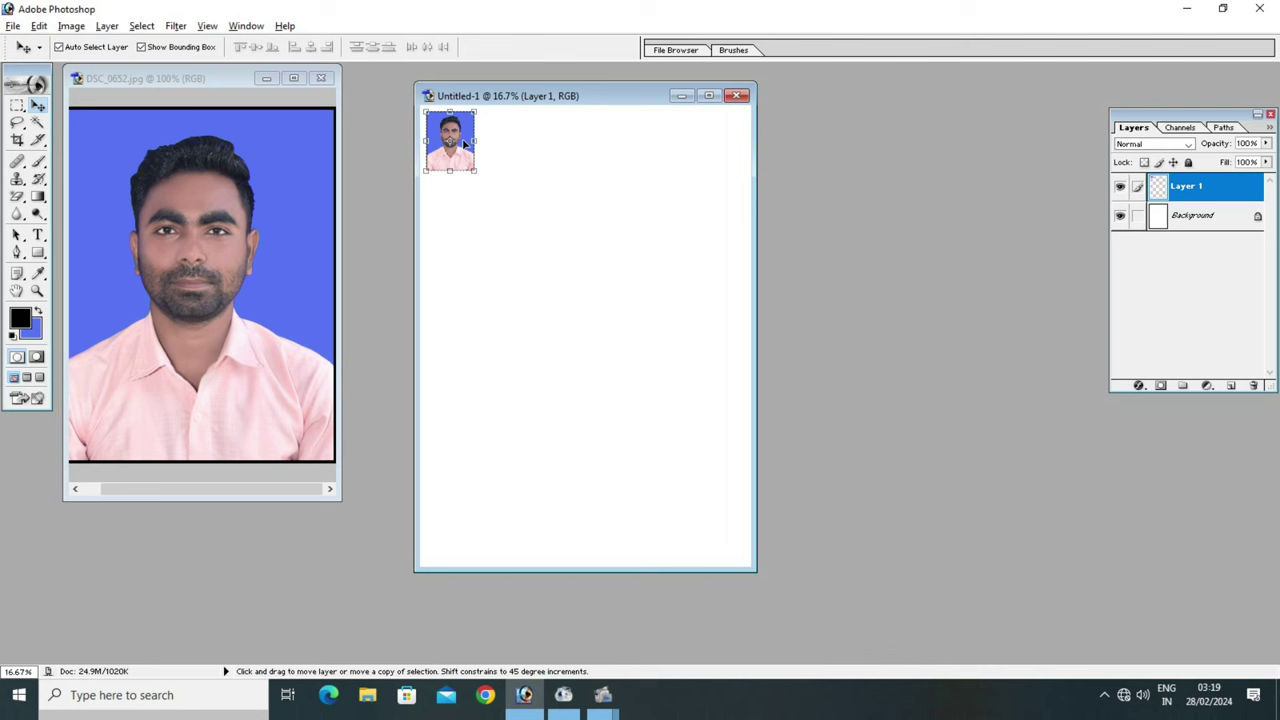
Step: Alt+Shift-drag portrait copies rightward to fill the top row, then maximize the window
{"action": "key", "text": "shift"}
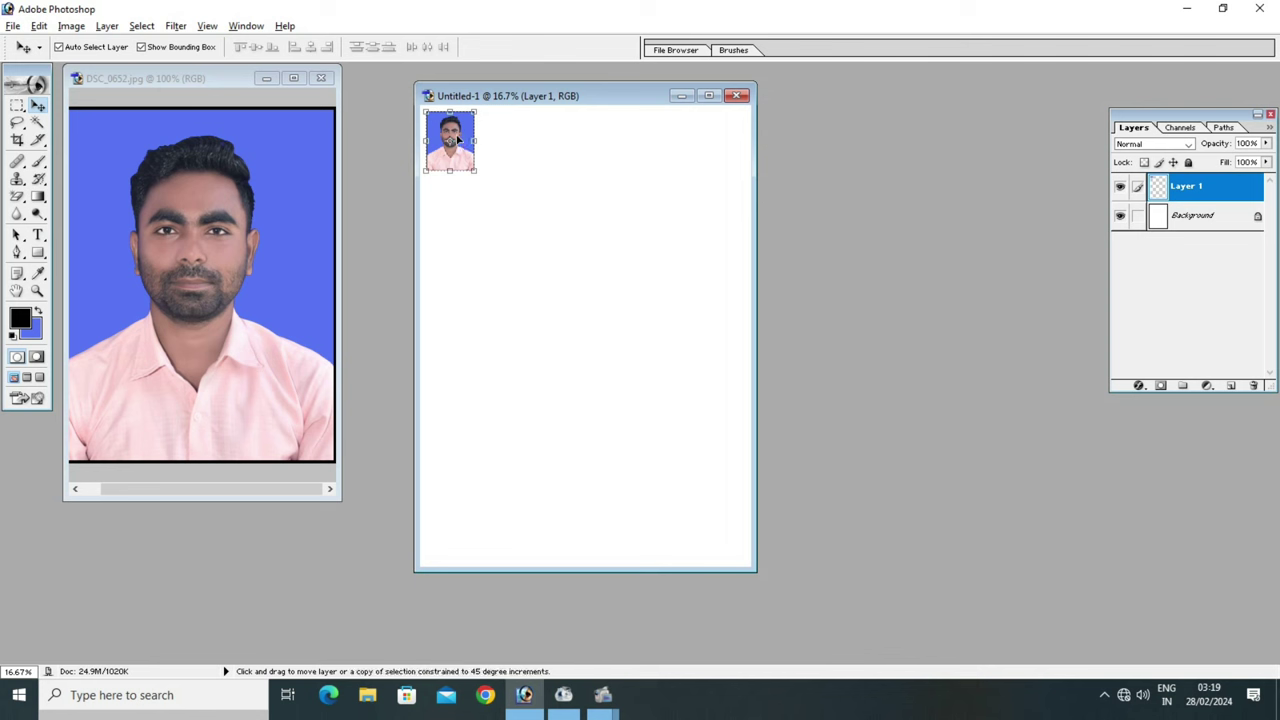
{"action": "left_click_drag", "start_coordinate": [457, 131], "coordinate": [501, 134]}
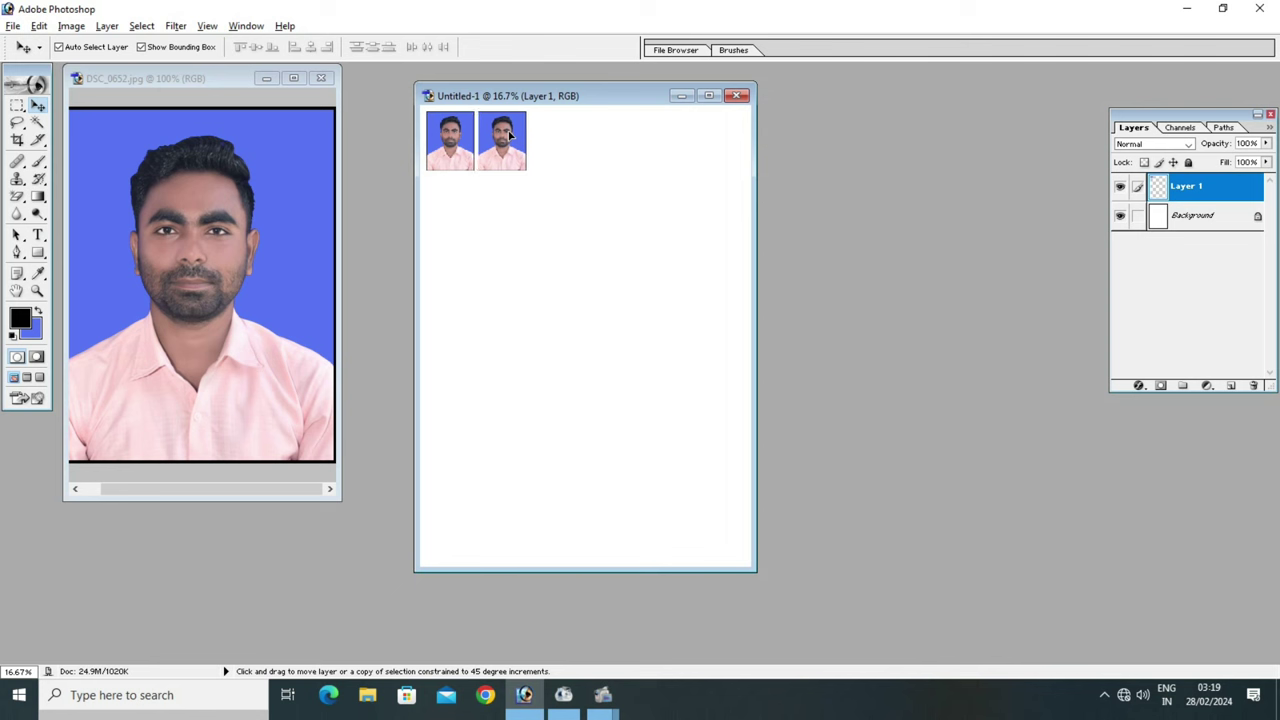
{"action": "left_click_drag", "start_coordinate": [501, 134], "coordinate": [658, 141]}
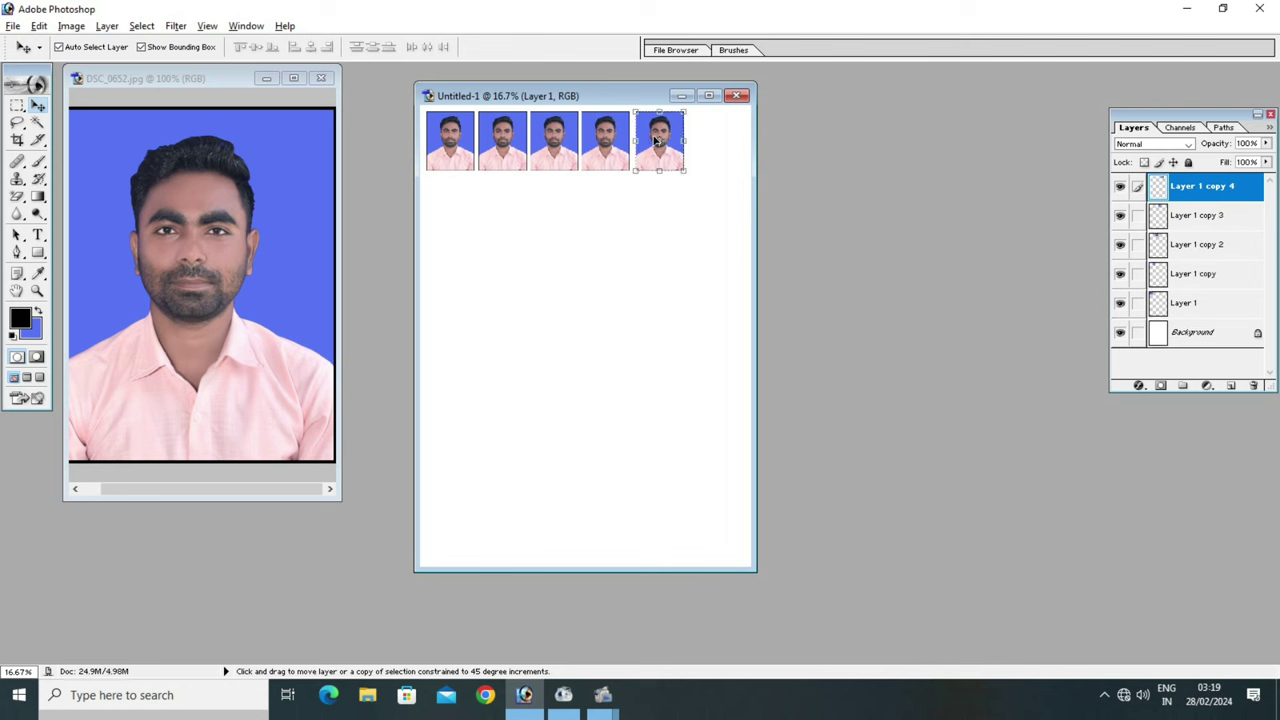
{"action": "left_click_drag", "start_coordinate": [658, 141], "coordinate": [706, 145]}
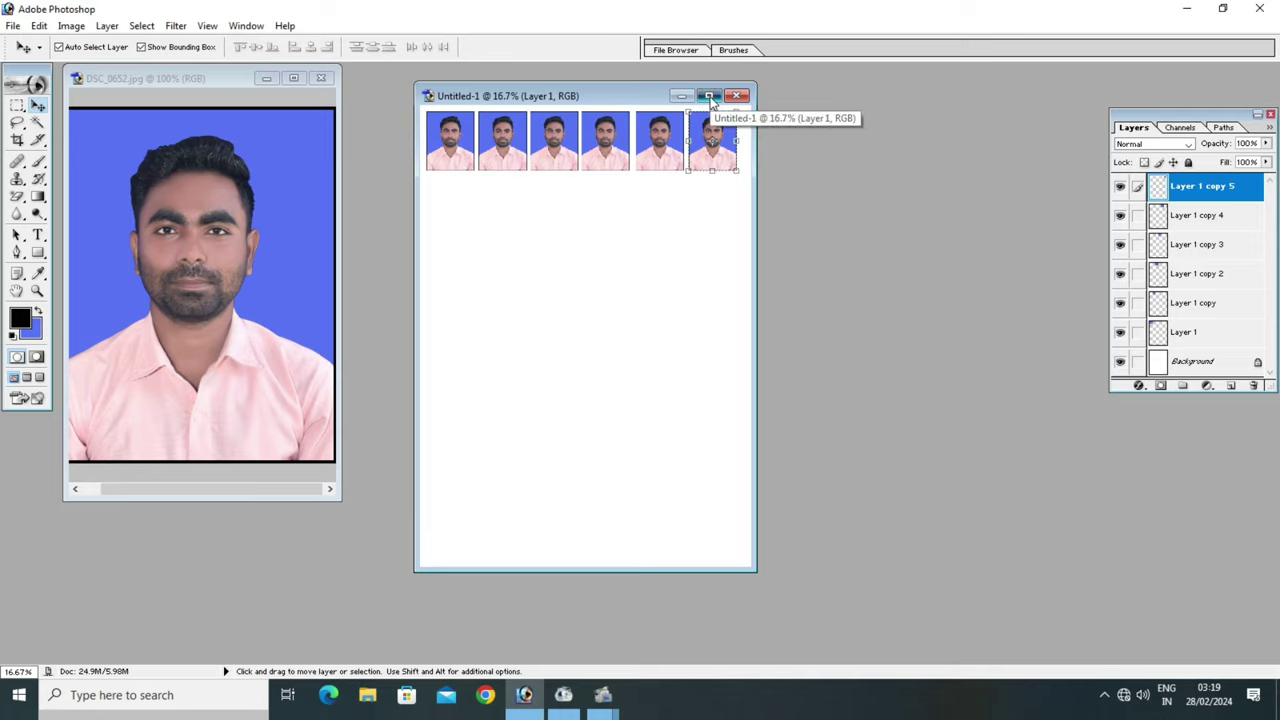
{"action": "left_click", "coordinate": [709, 95]}
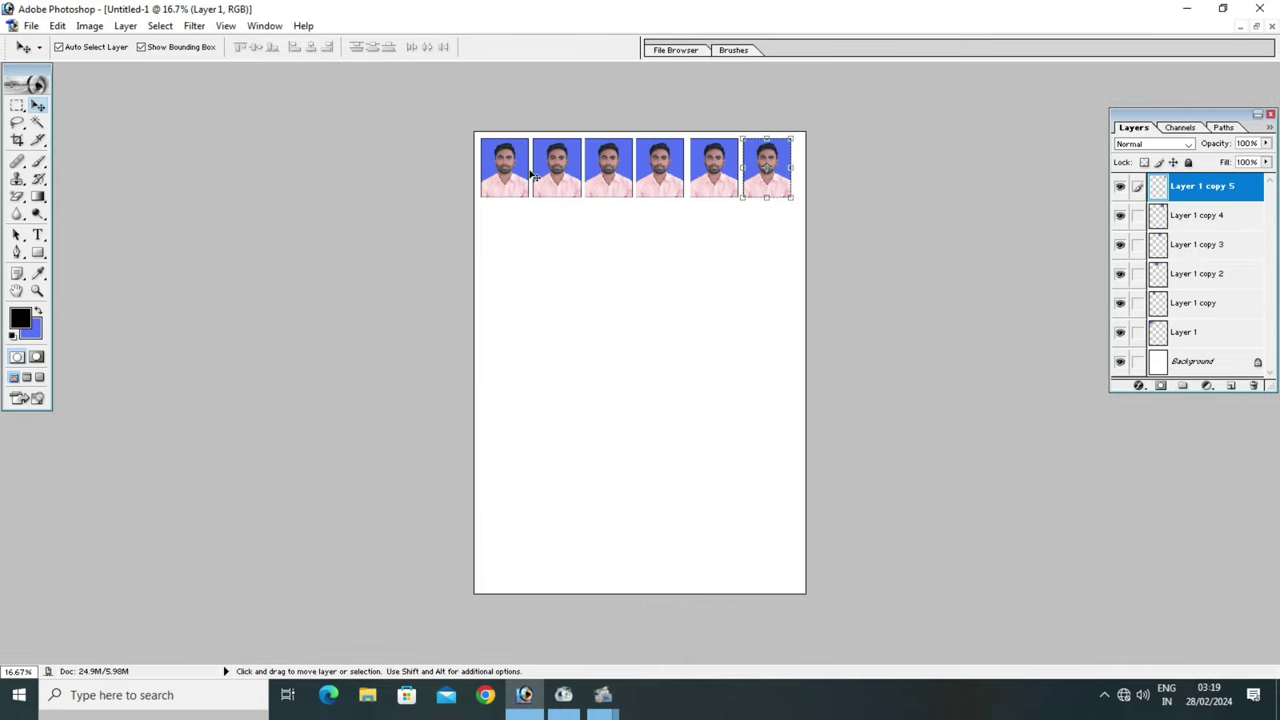
Step: Link all six portrait layers, Layer 1 through Layer 1 copy 5
{"action": "left_click", "coordinate": [716, 172], "text": "shift"}
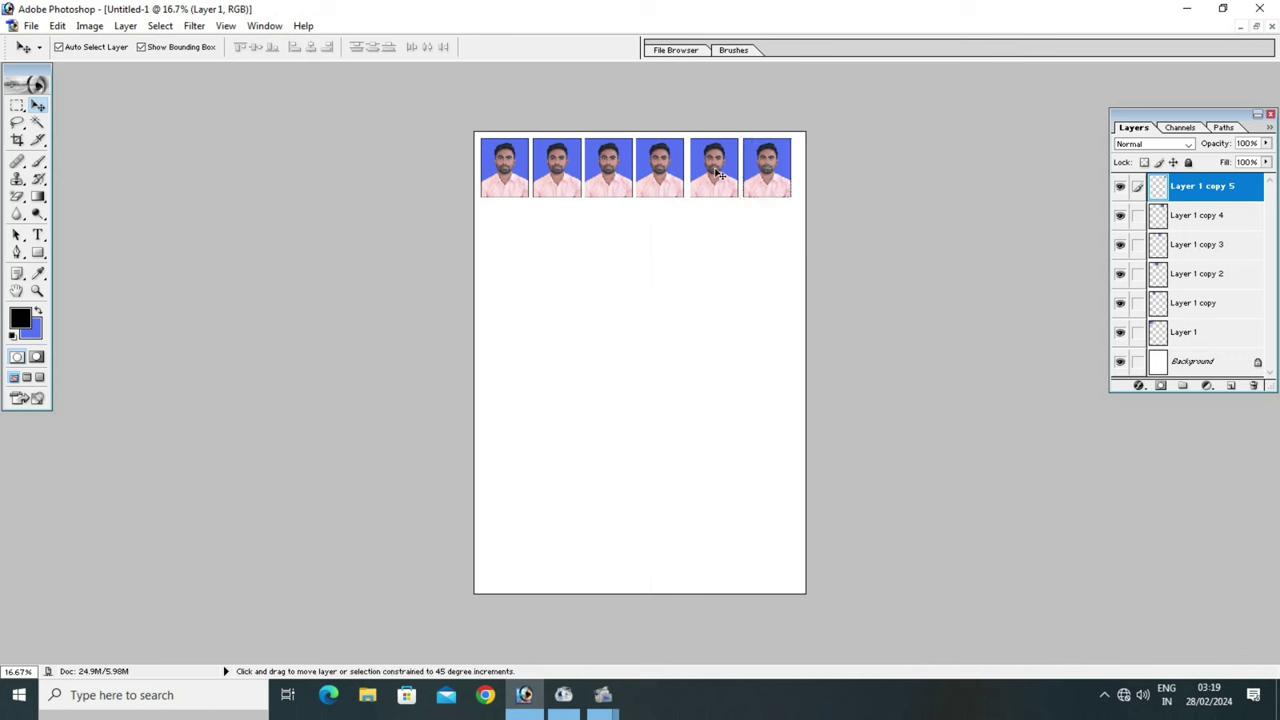
{"action": "left_click", "coordinate": [659, 172], "text": "shift"}
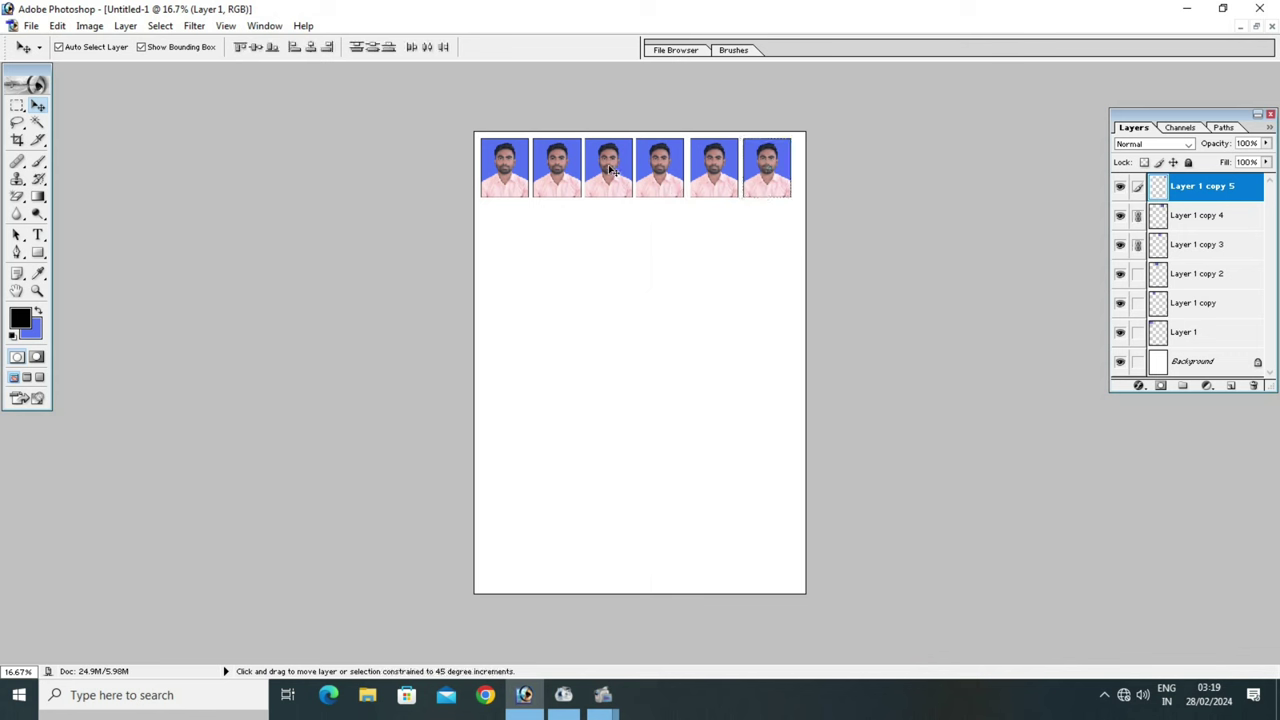
{"action": "left_click", "coordinate": [610, 170], "text": "shift"}
{"action": "left_click", "coordinate": [556, 170], "text": "shift"}
{"action": "left_click", "coordinate": [510, 170], "text": "shift"}
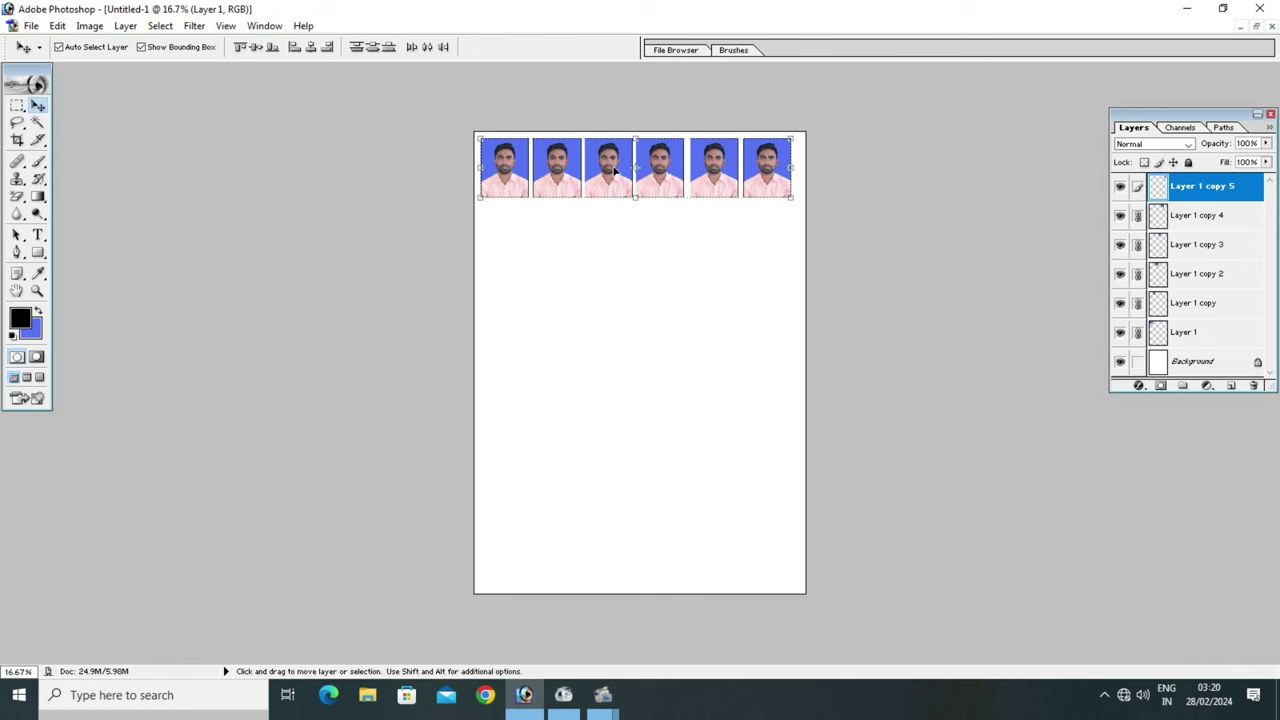
Step: Merge the linked row into one layer and duplicate it as a second row below
{"action": "key", "text": "ctrl+e"}
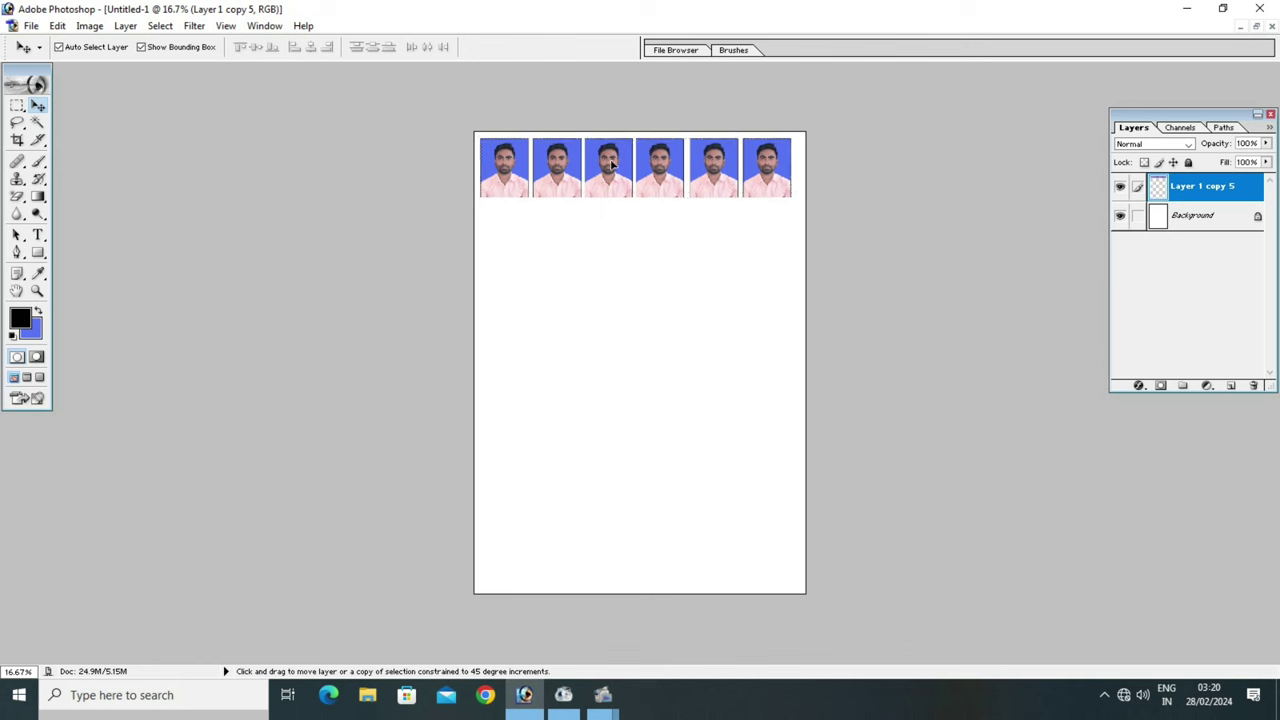
{"action": "left_click_drag", "start_coordinate": [612, 170], "coordinate": [620, 230]}
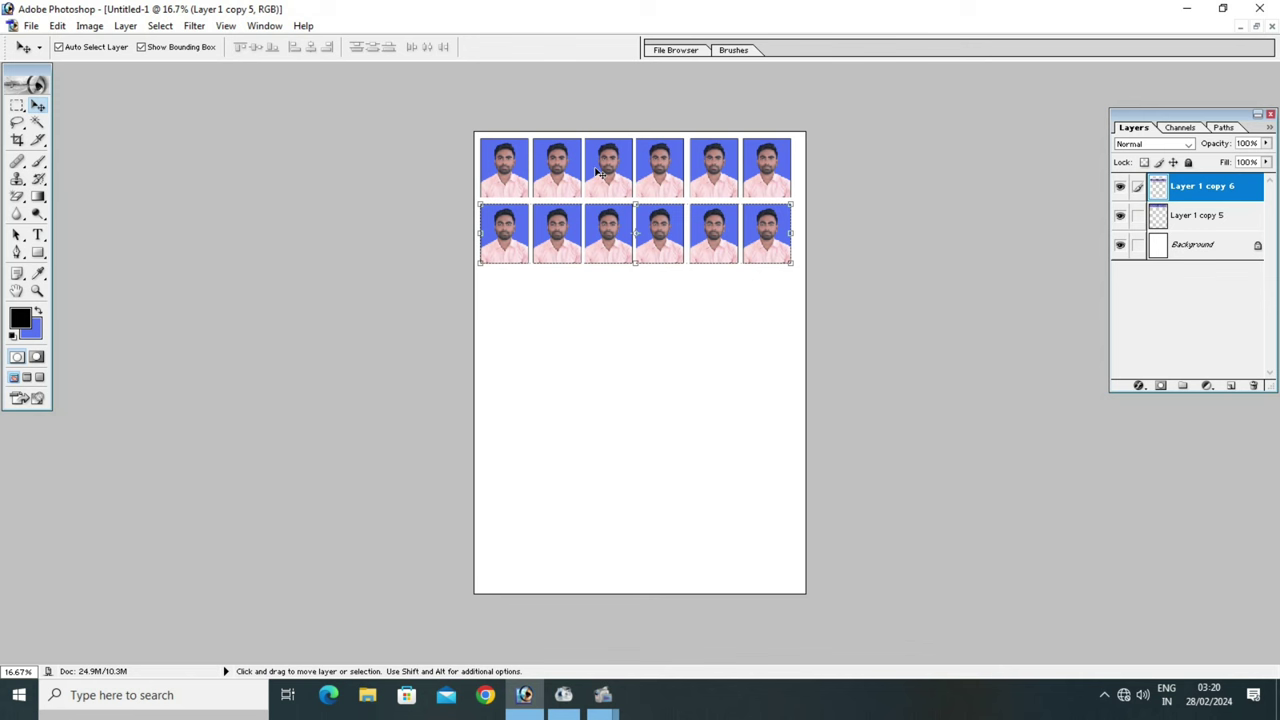
{"action": "key", "text": "ctrl+alt+p"}
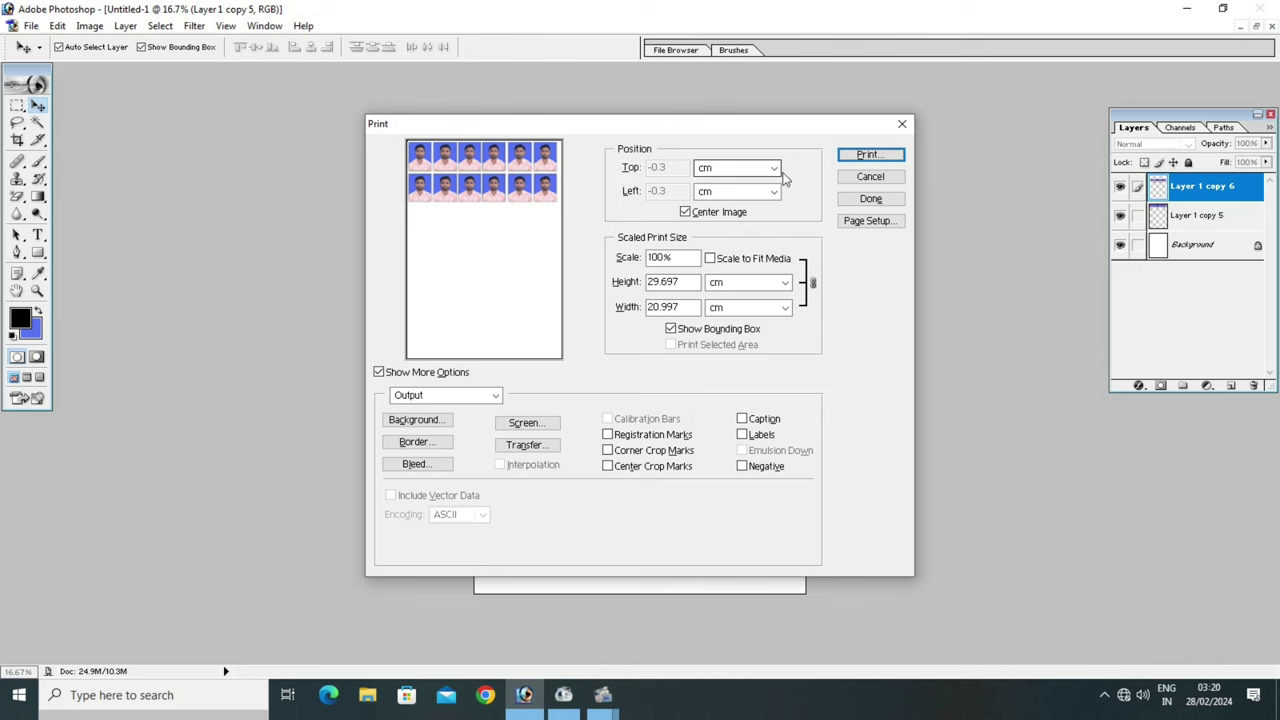
Step: Start printing past the clipping warning and select the EPSON M200 Series printer
{"action": "left_click", "coordinate": [851, 154]}
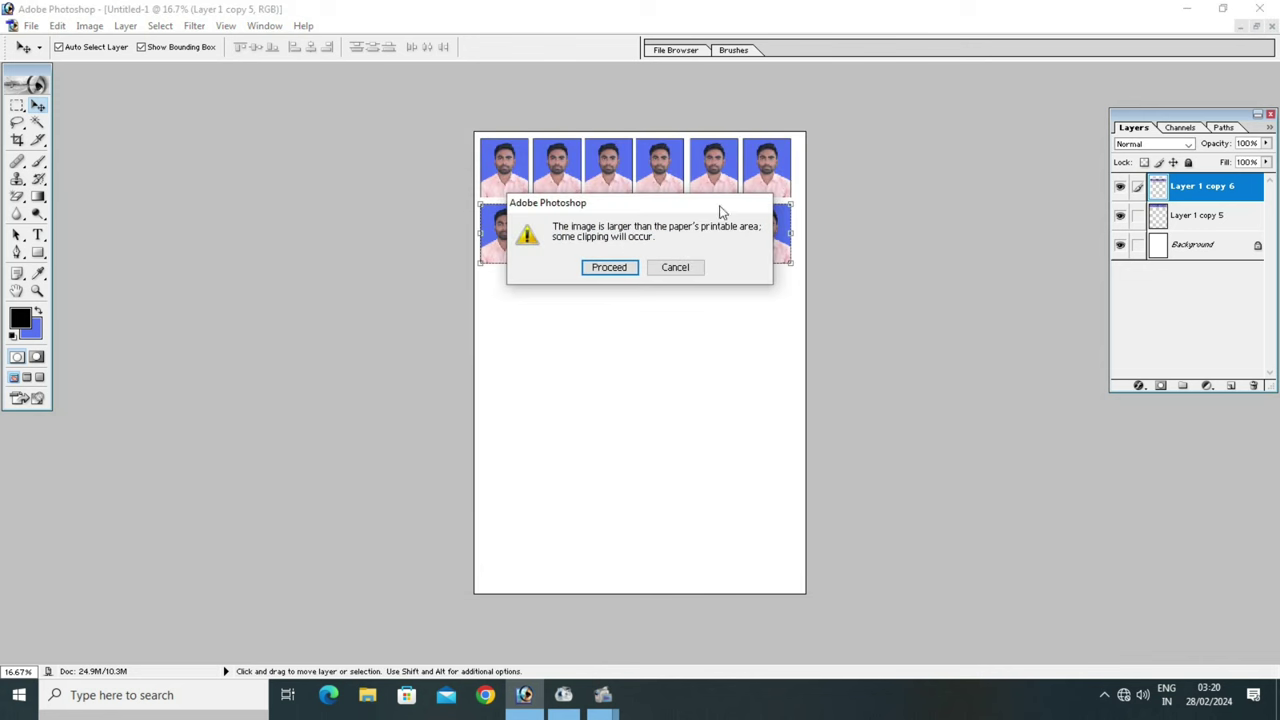
{"action": "left_click", "coordinate": [612, 268]}
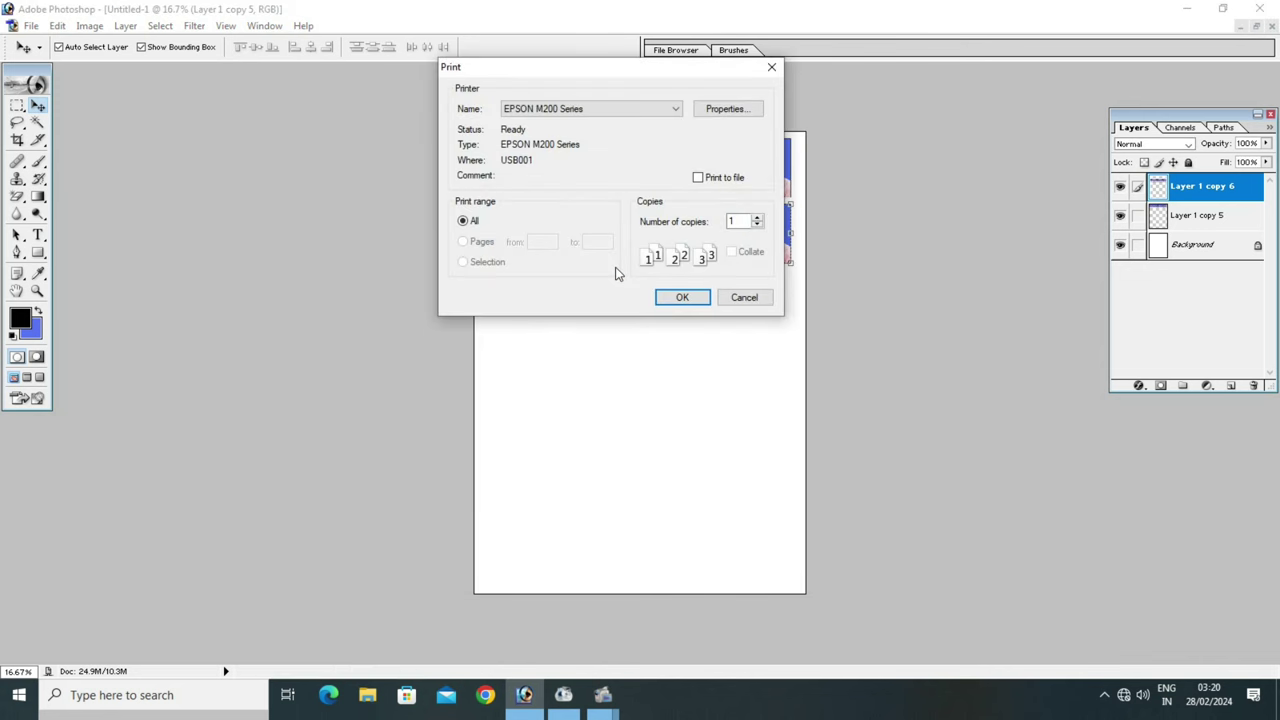
{"action": "left_click", "coordinate": [600, 111]}
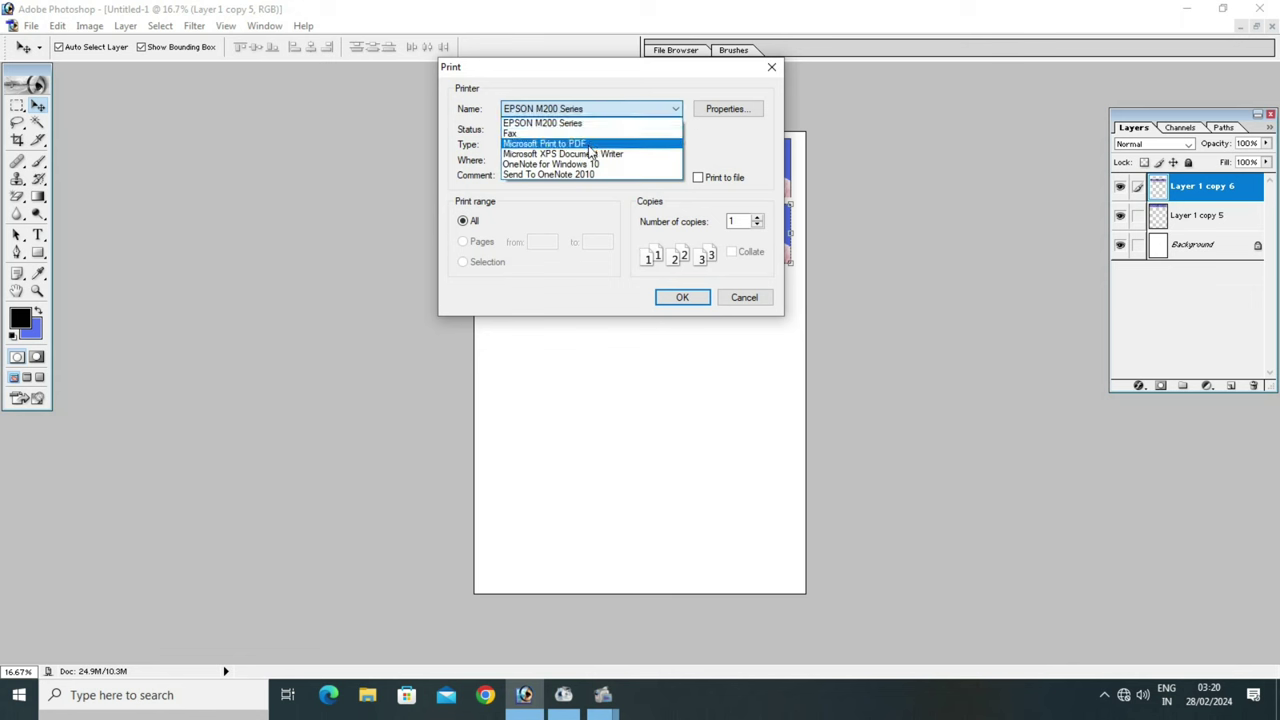
{"action": "left_click", "coordinate": [589, 123]}
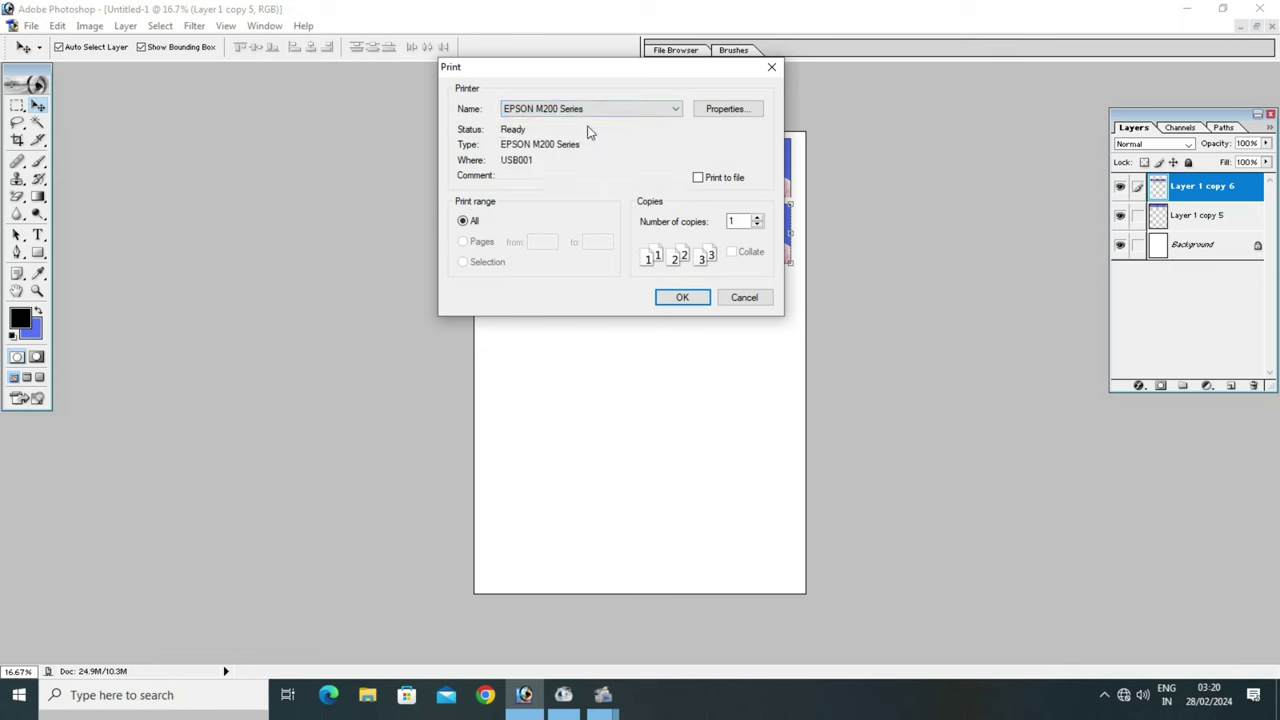
Step: Set the EPSON M200 Series print quality to High in its properties
{"action": "left_click", "coordinate": [721, 113]}
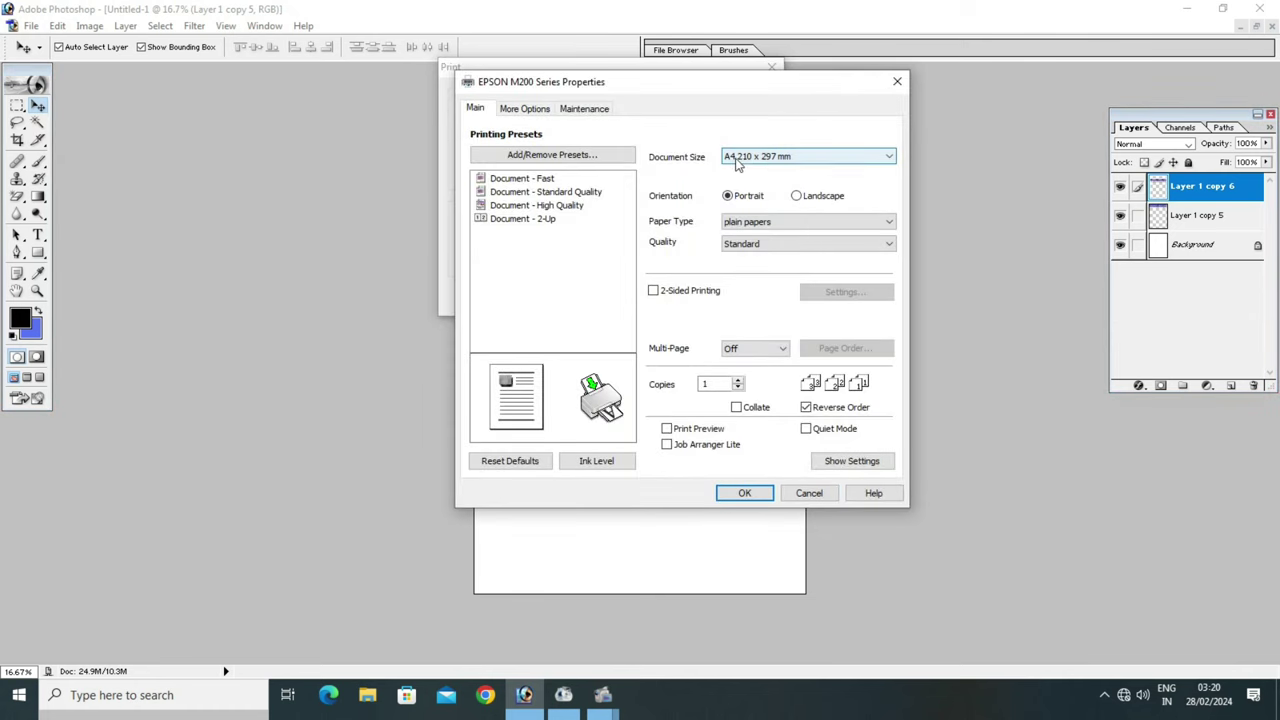
{"action": "left_click", "coordinate": [729, 254]}
{"action": "left_click", "coordinate": [732, 279]}
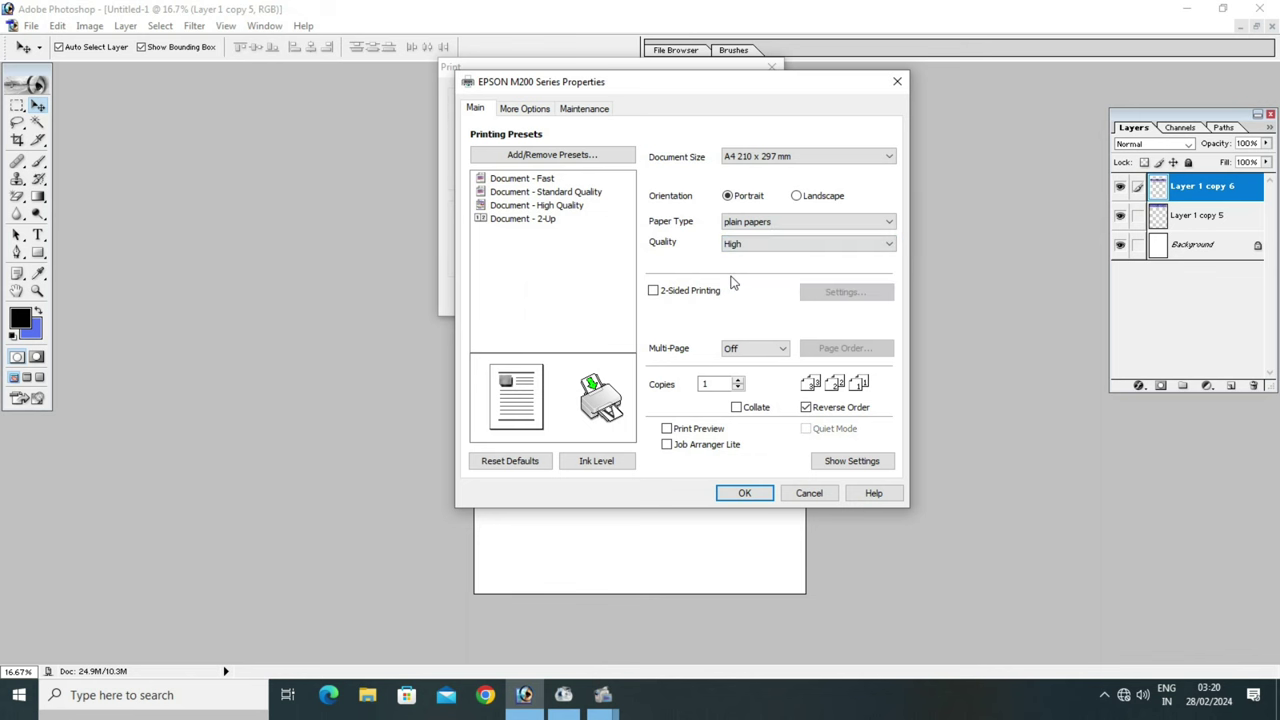
{"action": "left_click", "coordinate": [744, 493]}
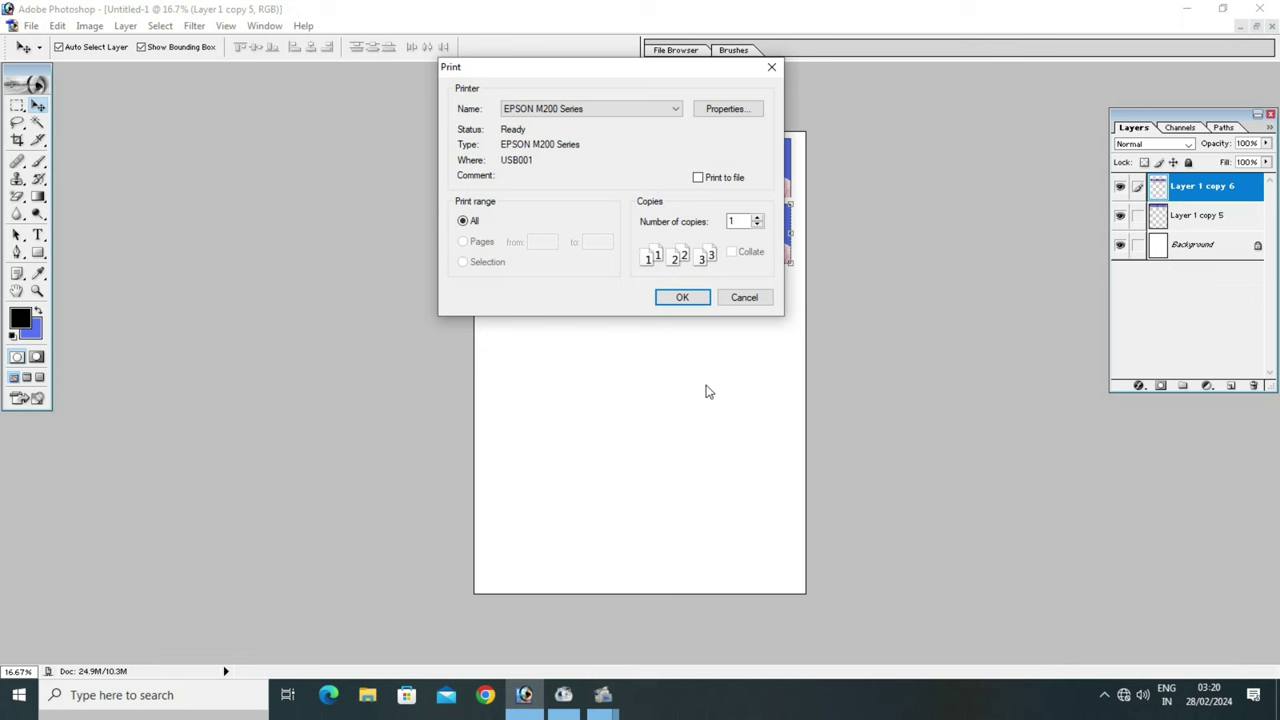